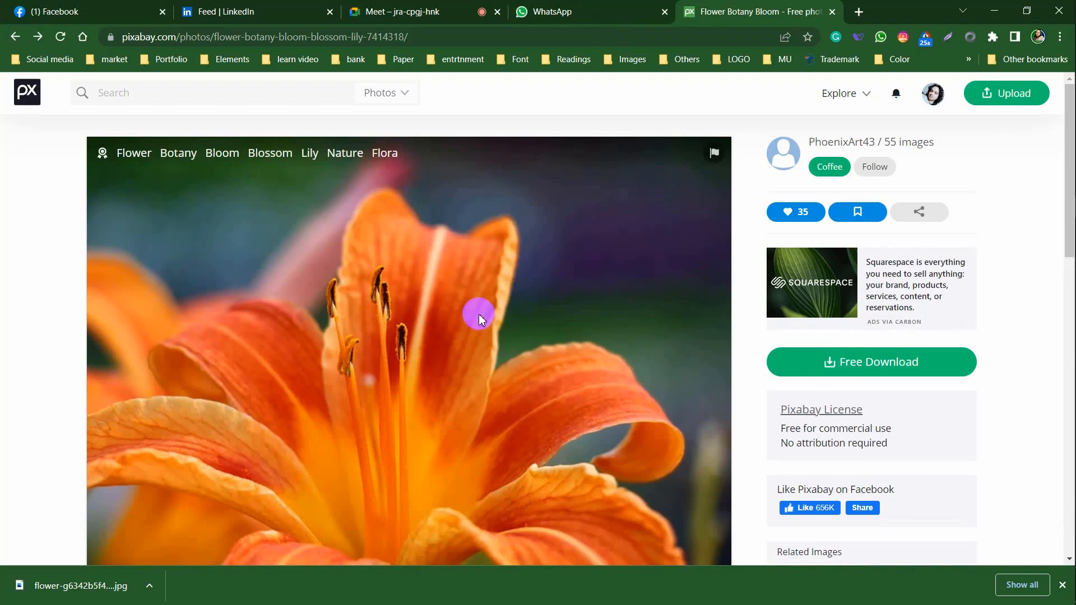
Return to the Pixabay image grid and open the rapeseed field photo's page
scroll(481, 315, down, 10)
scroll(480, 315, up, 10)
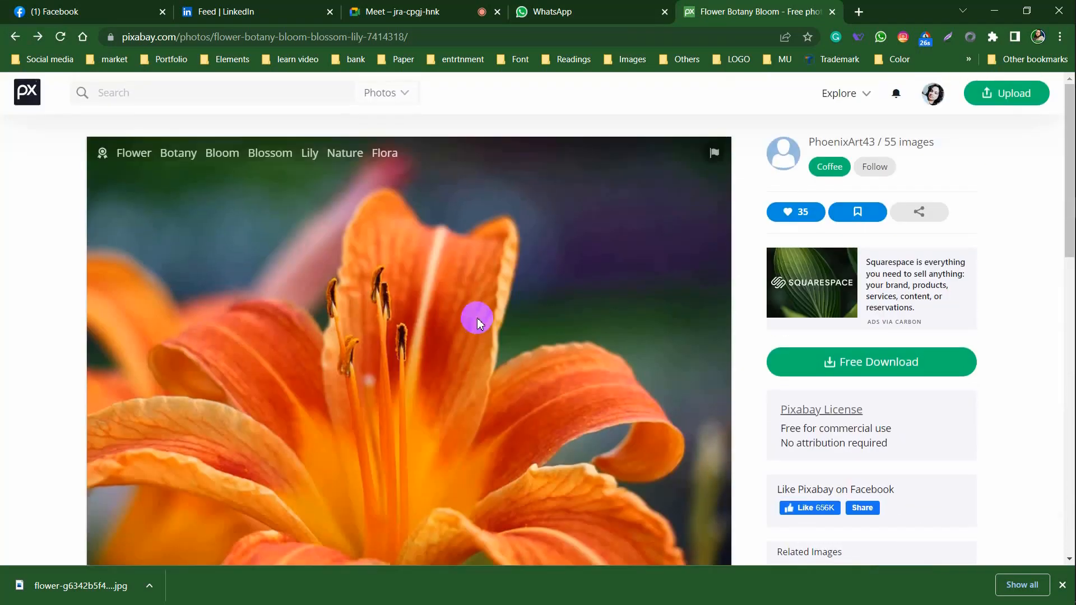
click(15, 36)
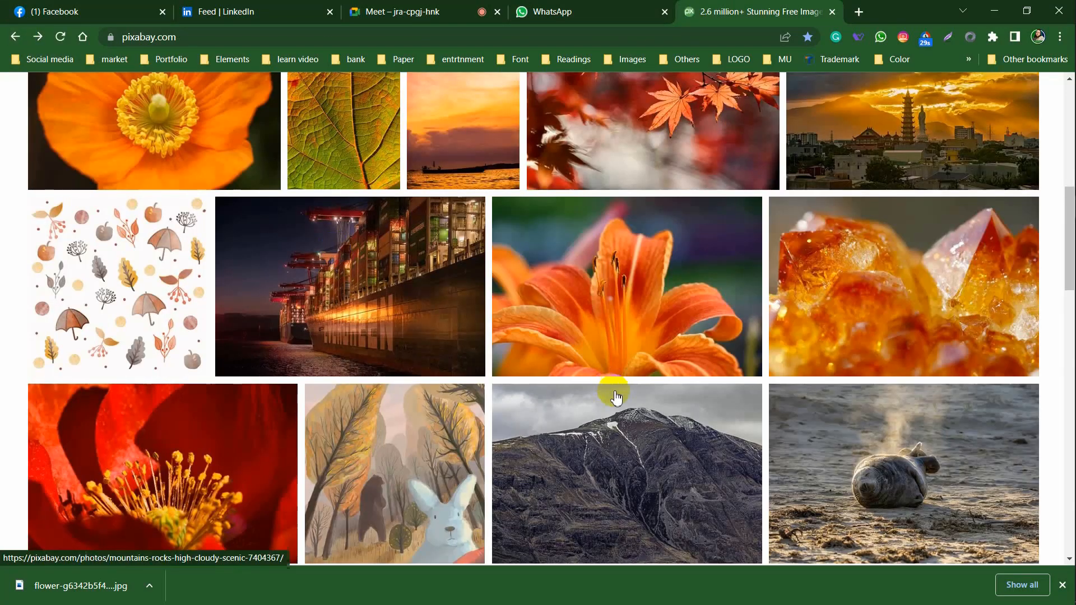
scroll(616, 395, down, 6)
scroll(616, 392, up, 5)
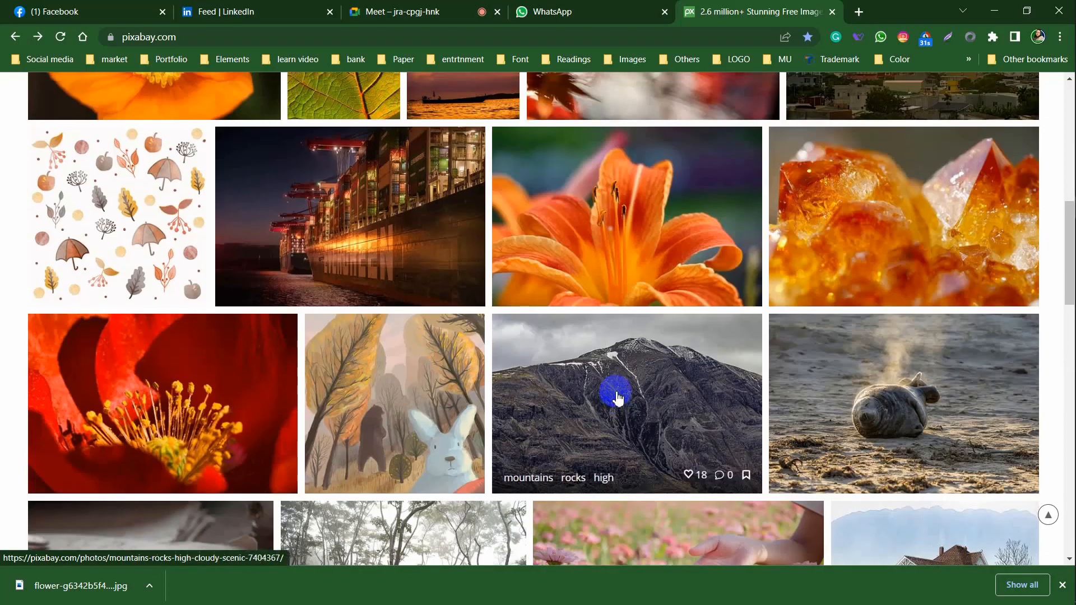
scroll(617, 398, down, 5)
scroll(618, 397, down, 15)
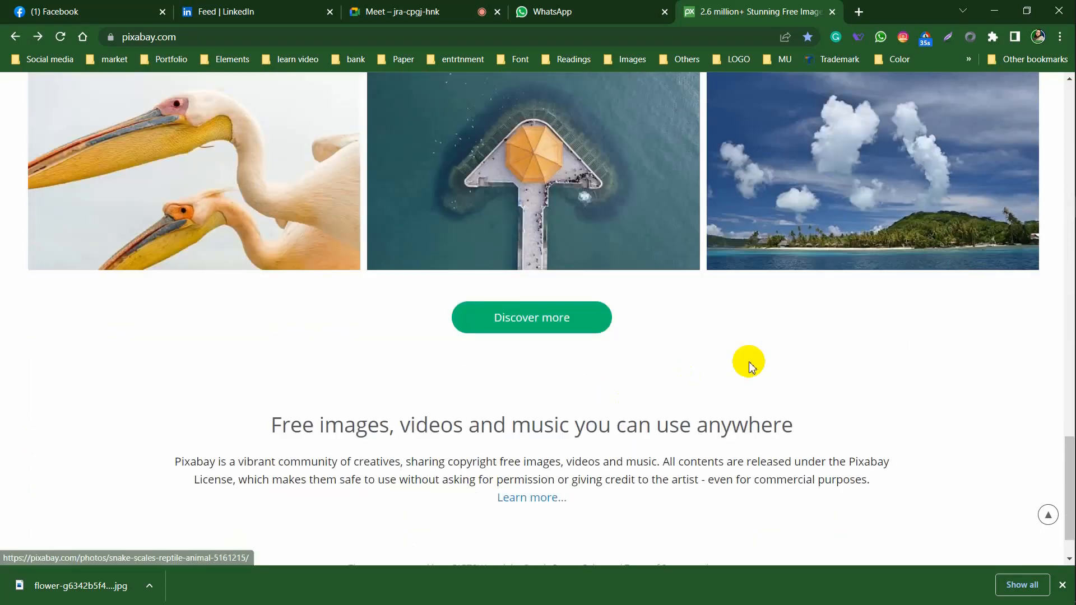
scroll(749, 363, up, 5)
scroll(749, 362, up, 6)
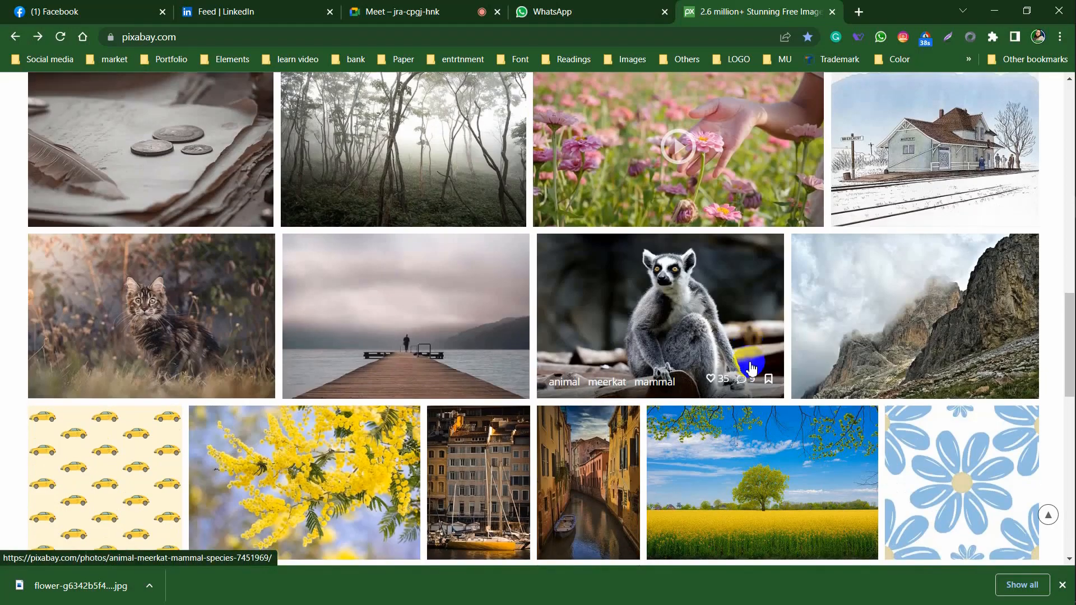
scroll(749, 362, down, 3)
click(782, 286)
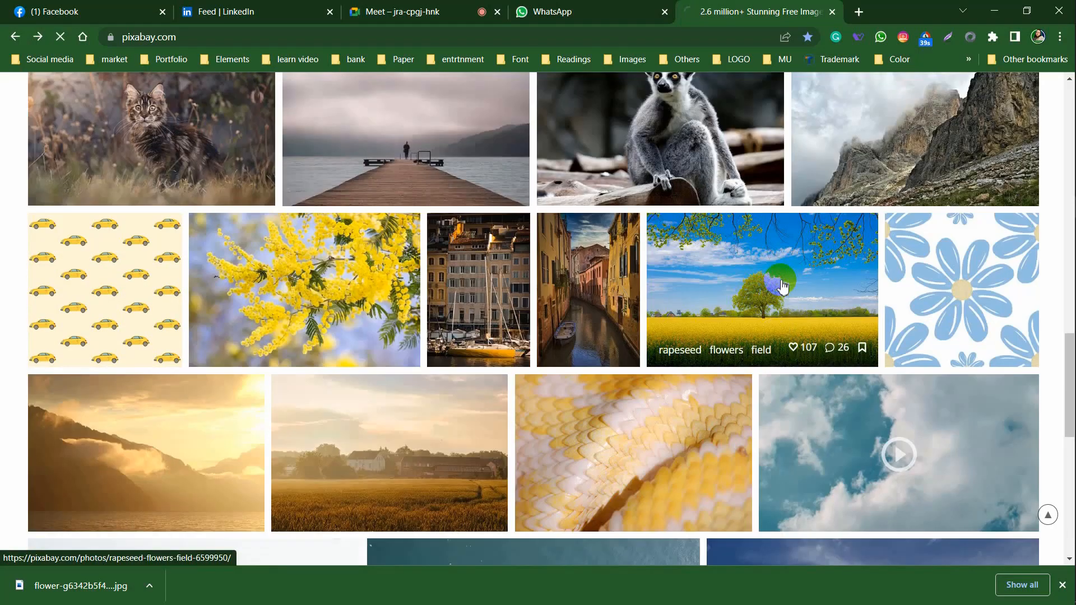
Download and save the rapeseed photo as rapeseed-6599950_1920.jpg, then show it in its folder
click(904, 363)
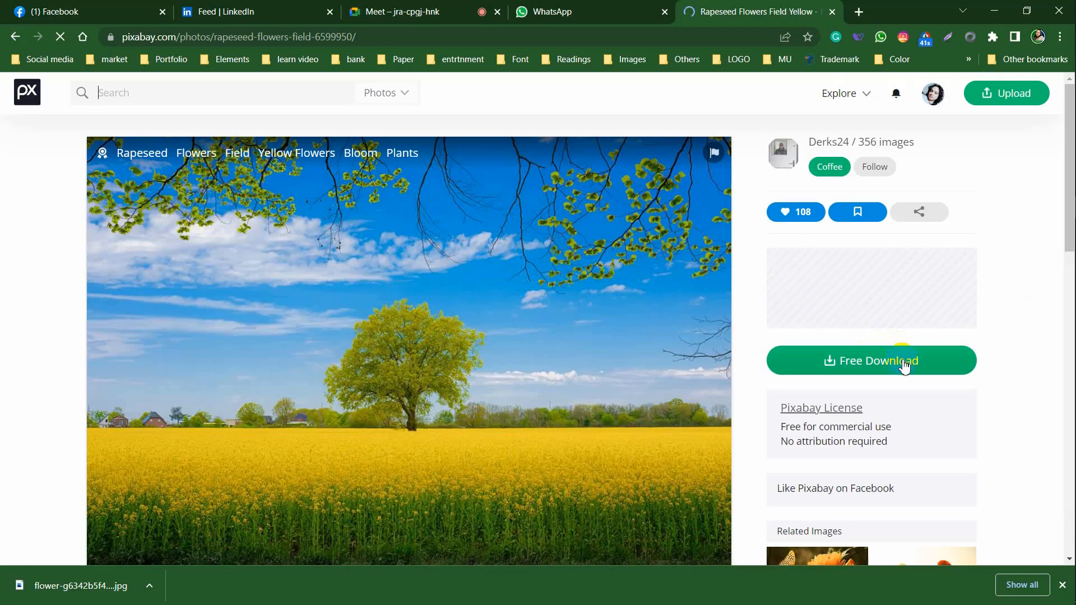
click(846, 491)
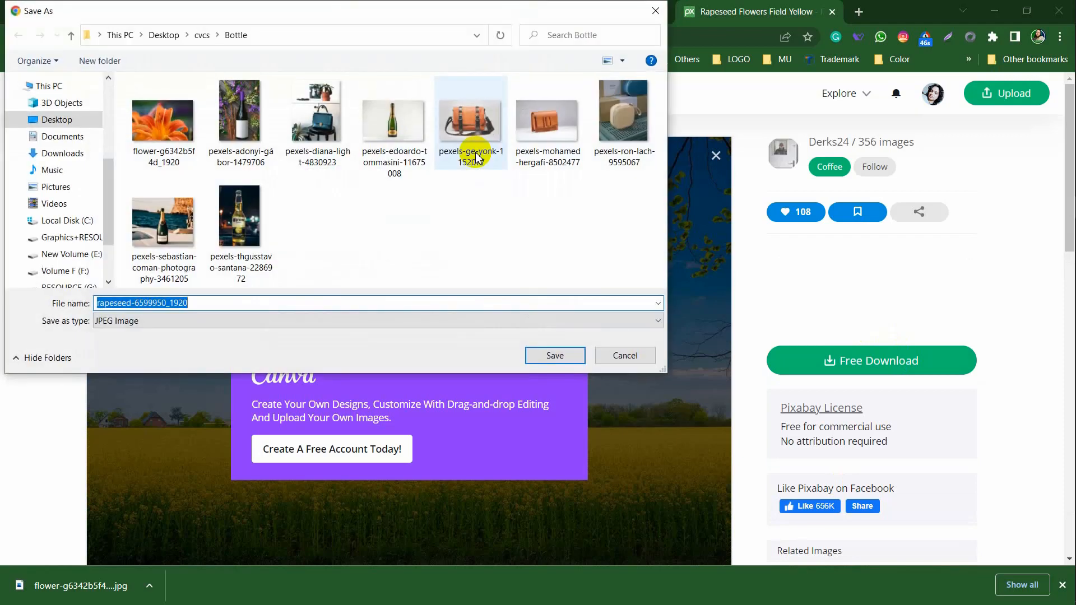
click(569, 359)
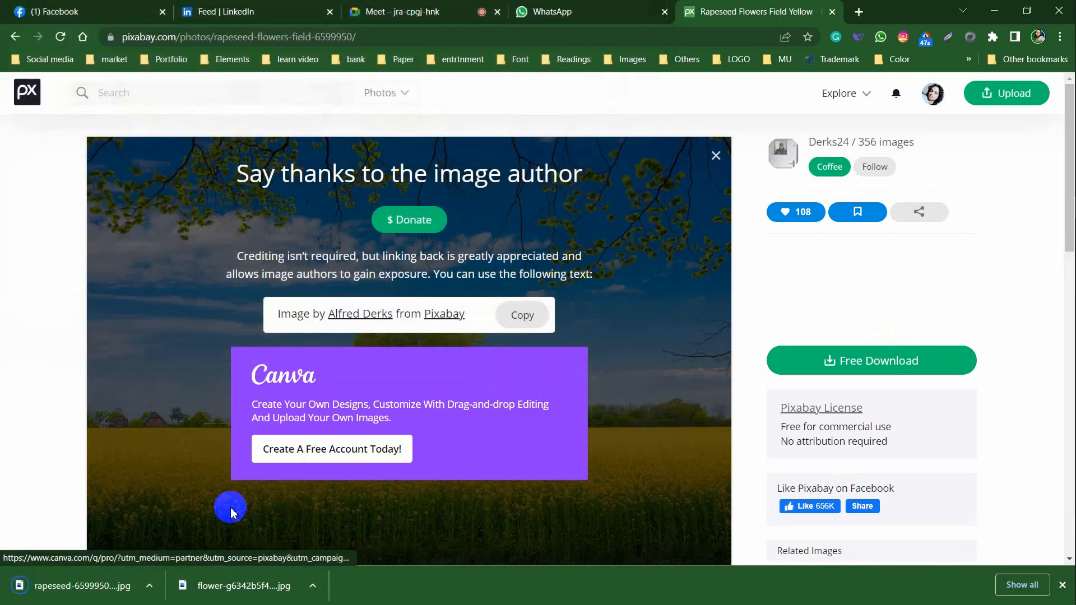
click(147, 587)
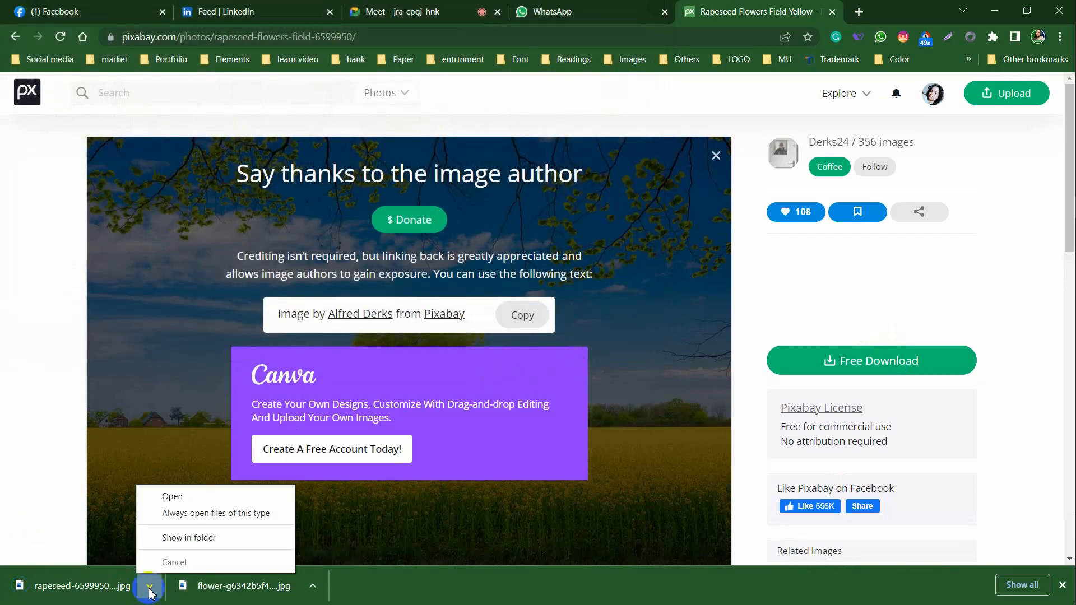
click(215, 539)
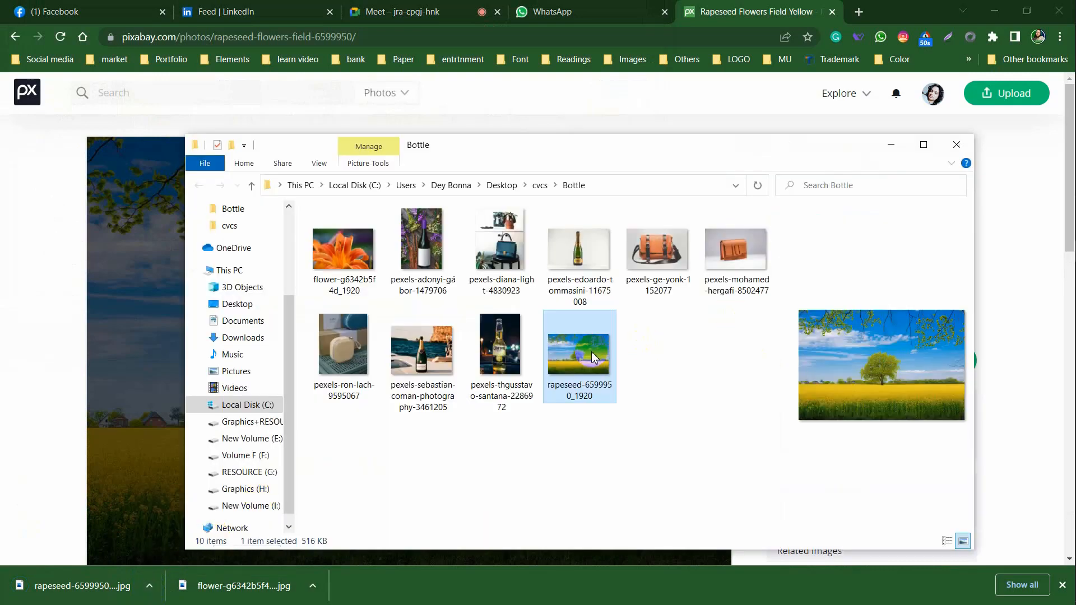
Open rapeseed-6599950_1920.jpg in Photoshop and collapse the Character panel
drag(587, 354, 501, 50)
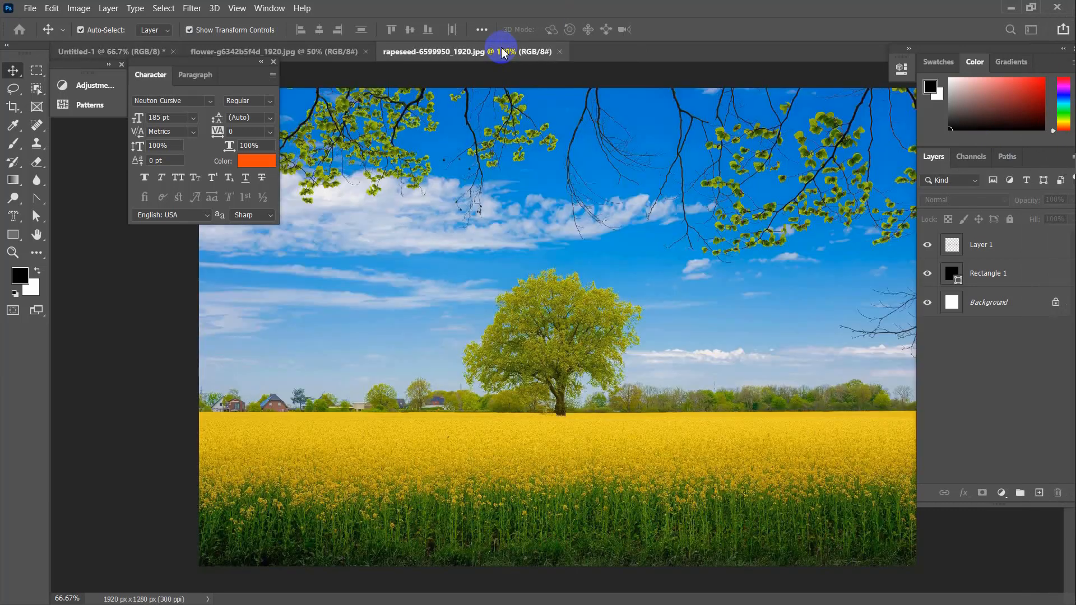
click(260, 63)
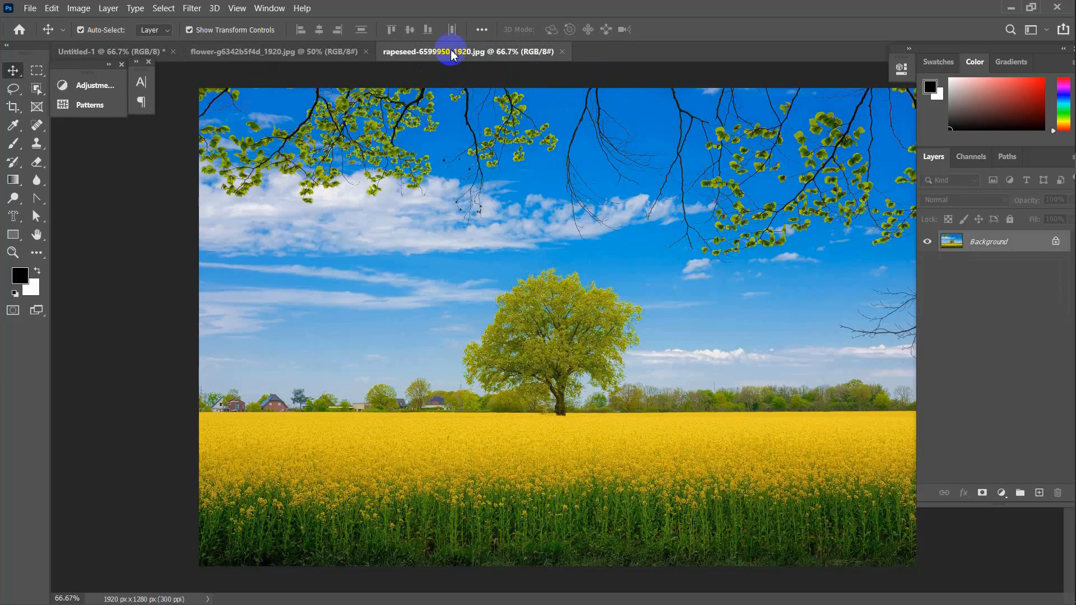
Switch from the Type tool to the Vertical Type Mask Tool
click(34, 9)
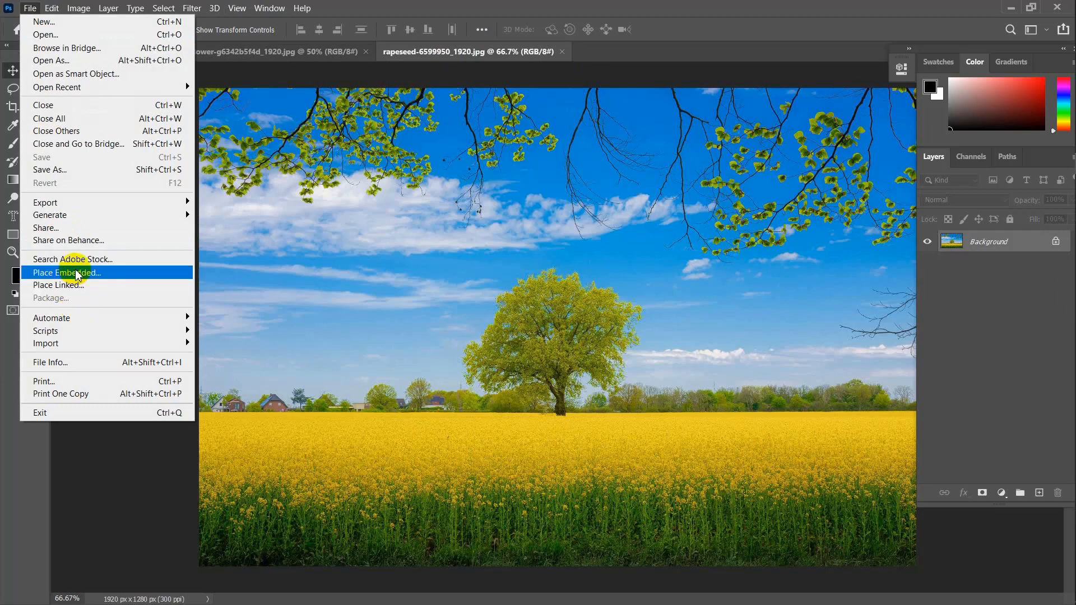
click(293, 72)
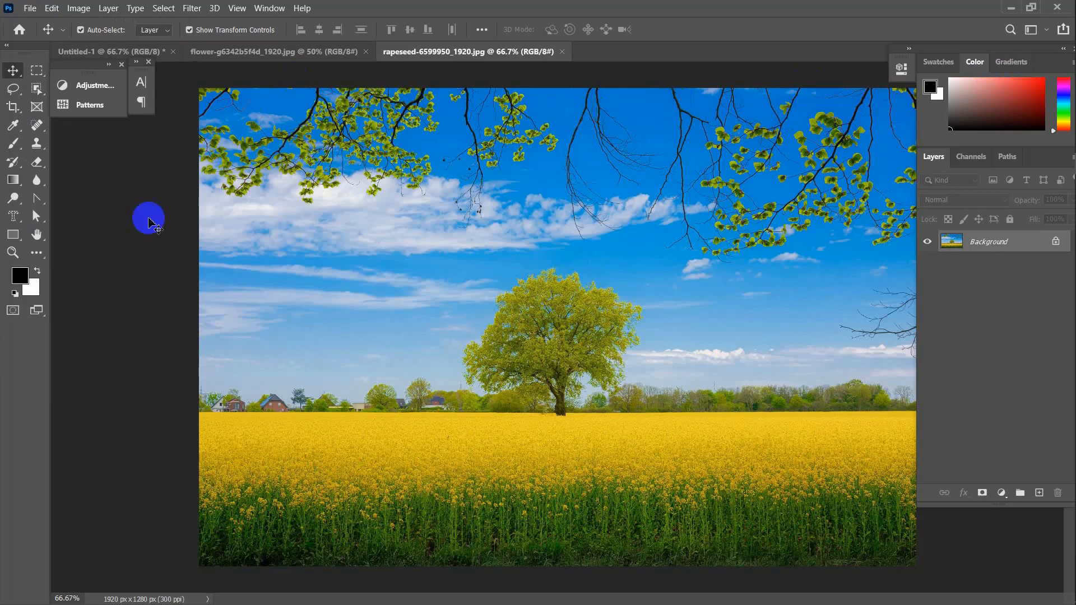
click(15, 217)
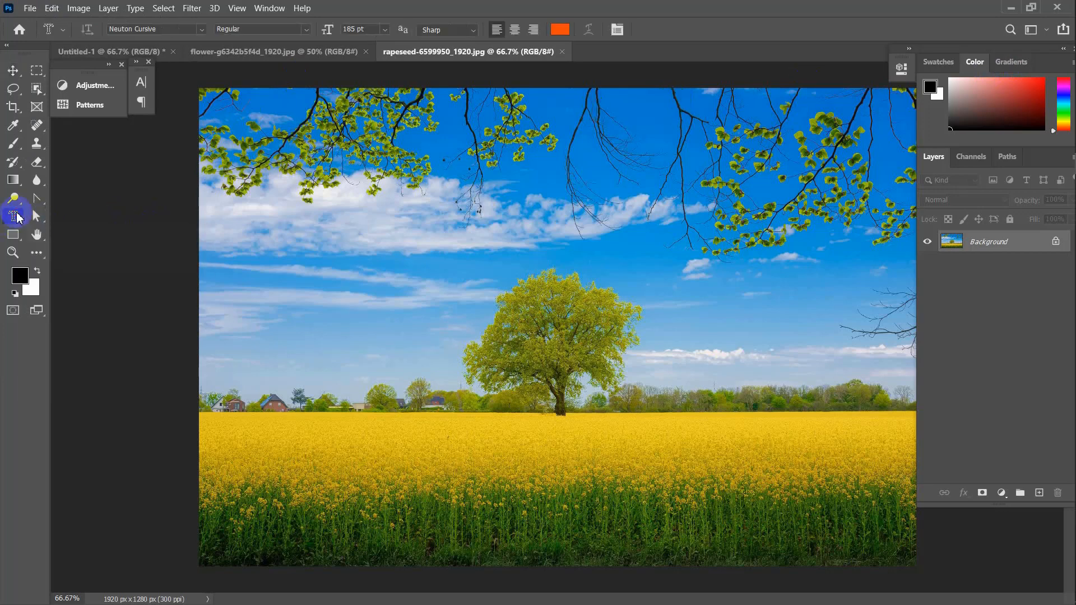
right_click(17, 218)
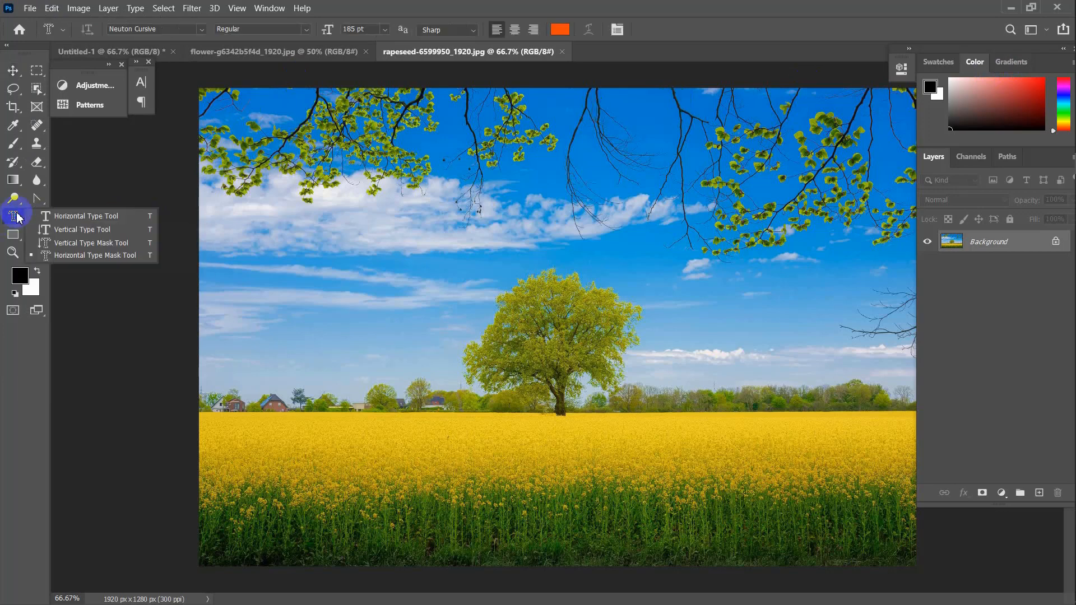
click(113, 244)
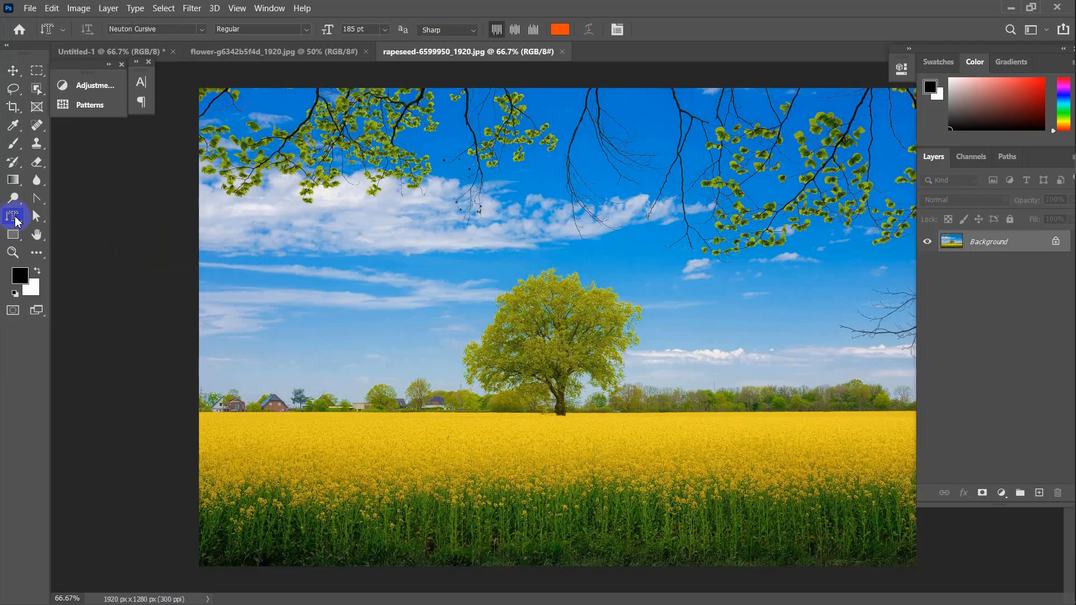
Add vertical 'graphic design' mask text at 17 pt, centre it on the photo, and commit
click(406, 228)
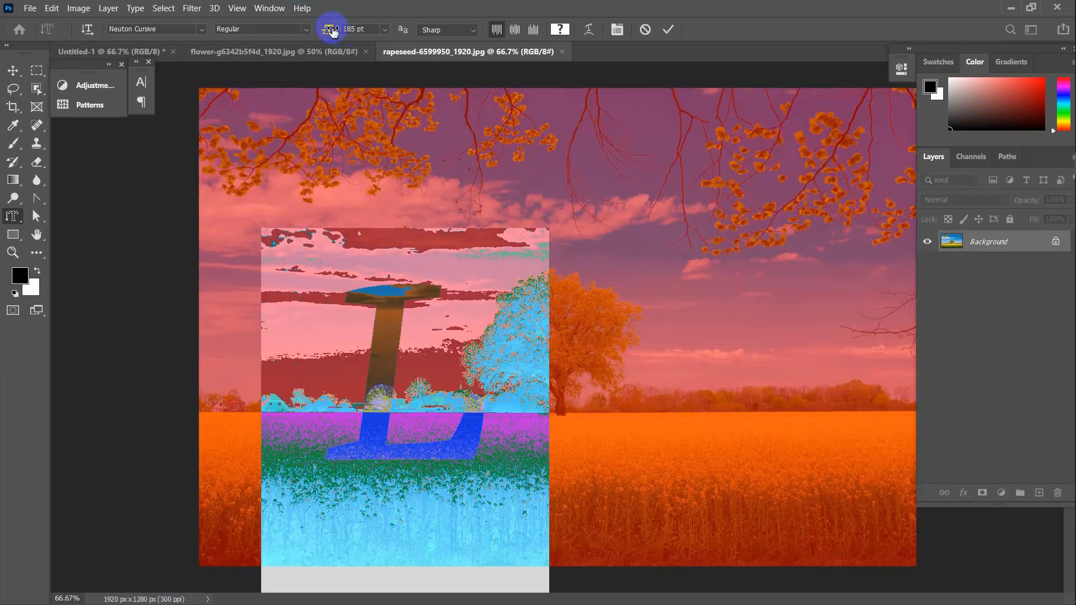
drag(333, 31, 213, 31)
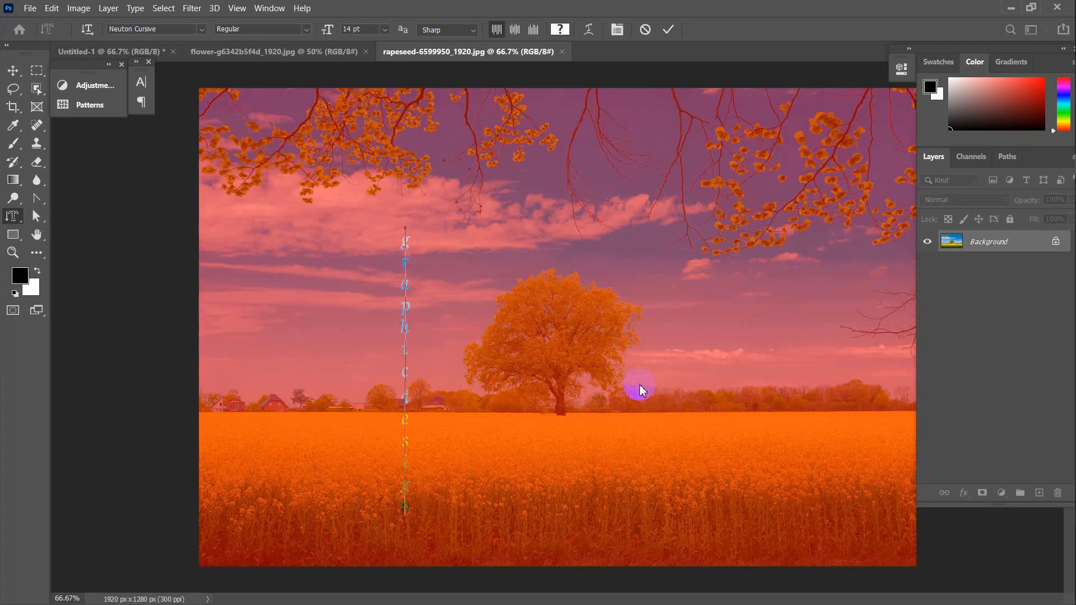
drag(404, 517, 412, 214)
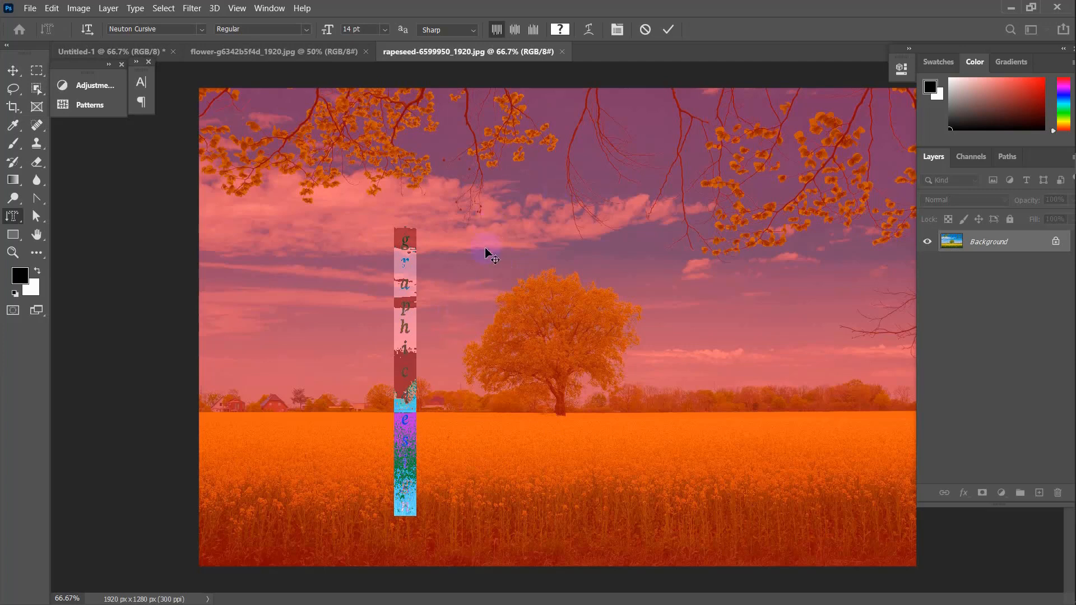
drag(462, 300, 717, 300)
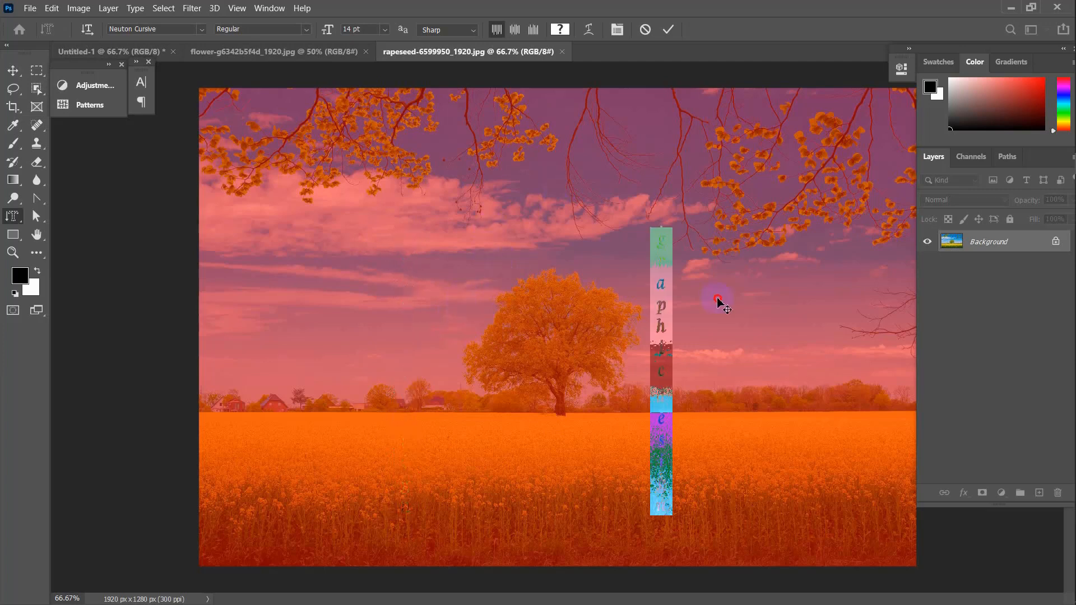
drag(649, 305, 588, 310)
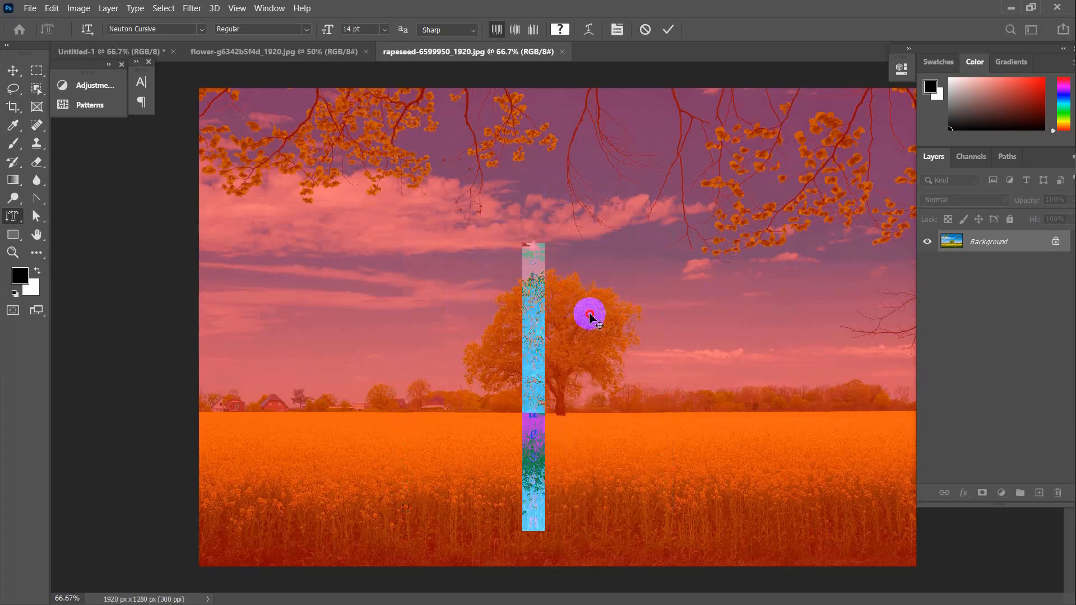
drag(599, 263, 599, 262)
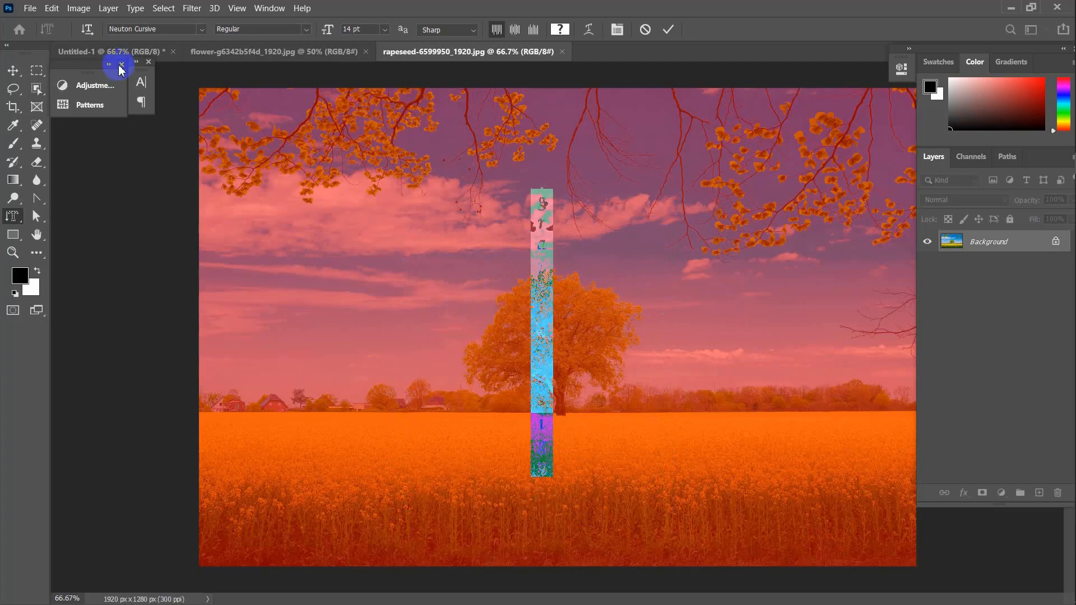
scroll(367, 30, up, 5)
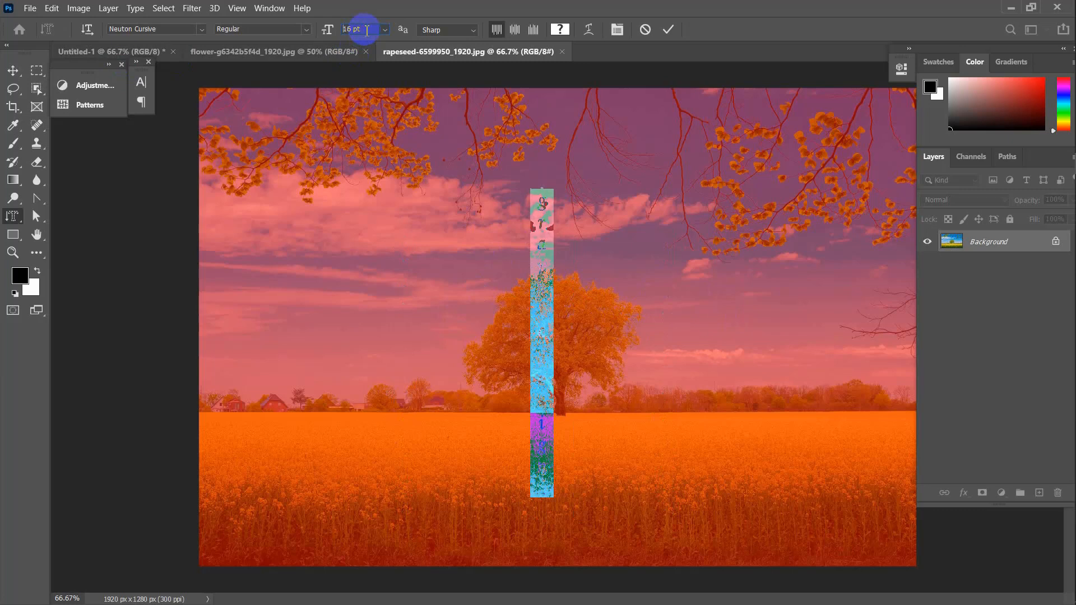
scroll(366, 30, down, 2)
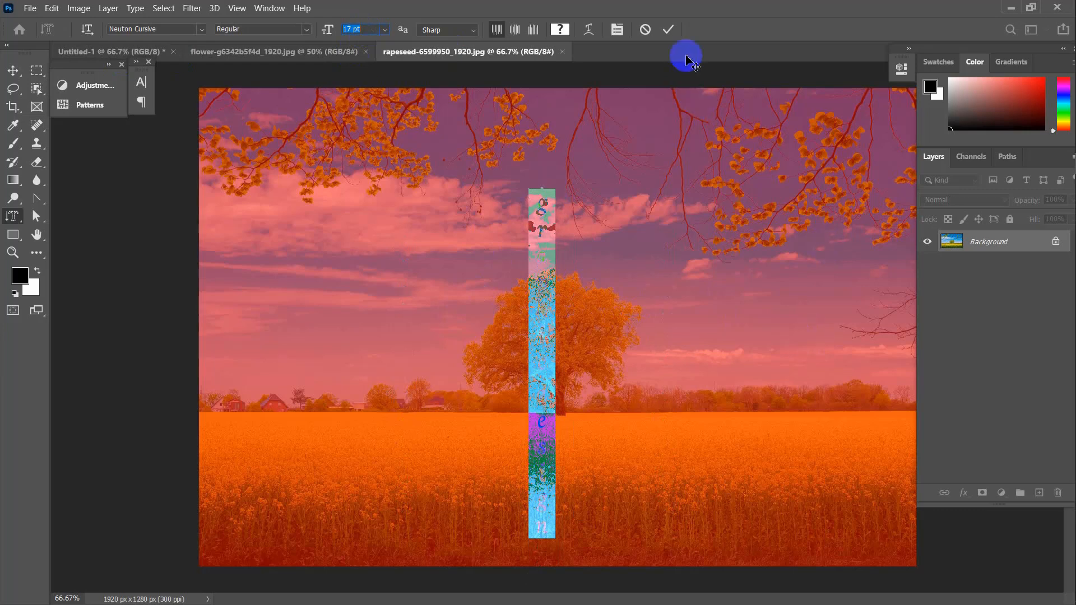
click(673, 33)
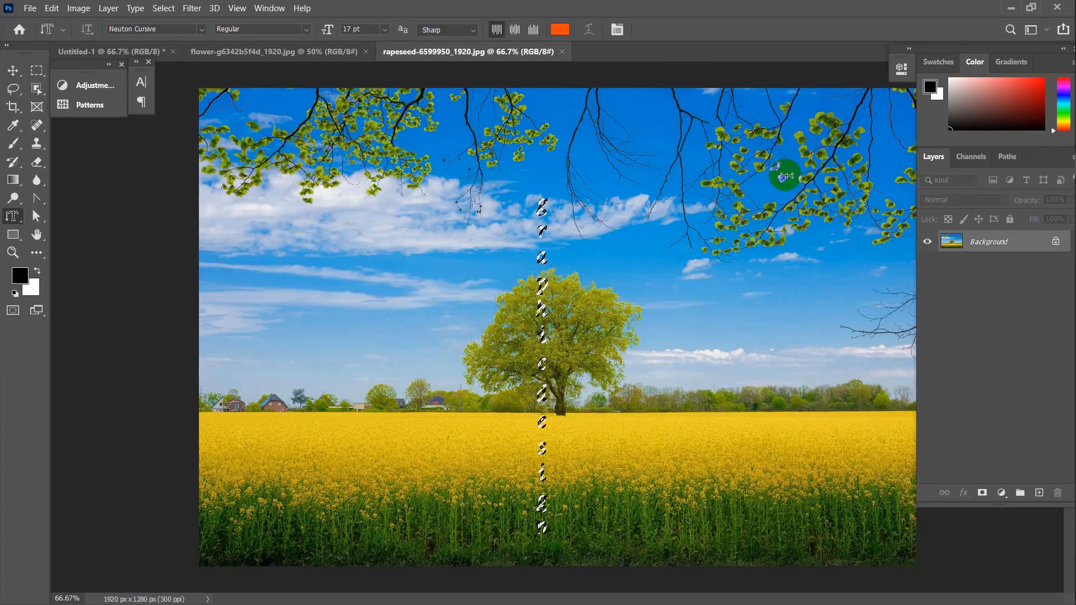
Minimize Photoshop, the browser and File Explorer, then launch SwordSoft Mousetrack and minimize it
click(1011, 8)
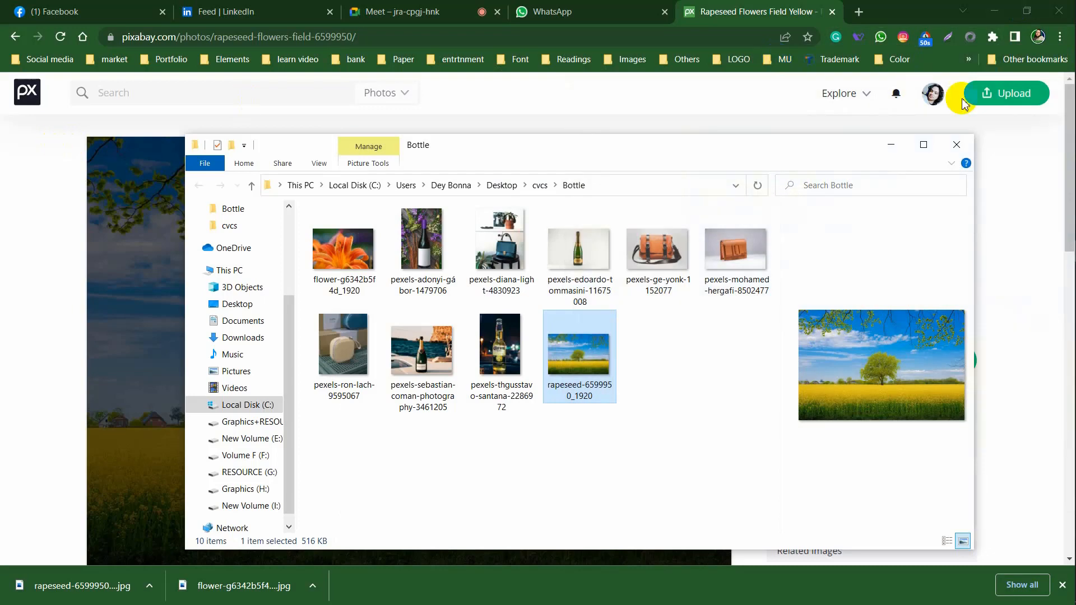
click(1002, 11)
click(891, 145)
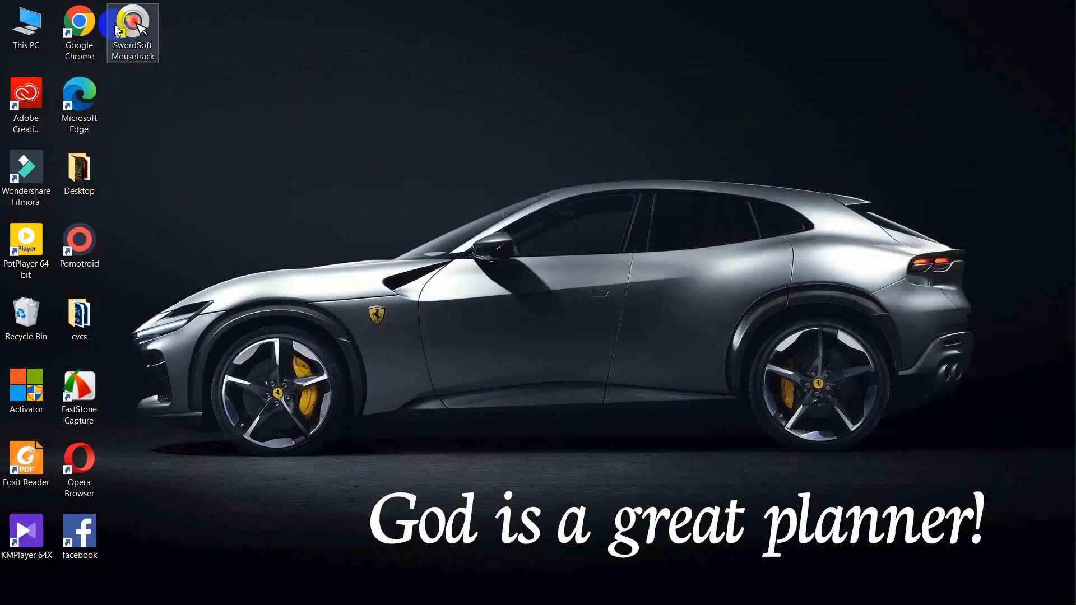
right_click(135, 25)
click(146, 35)
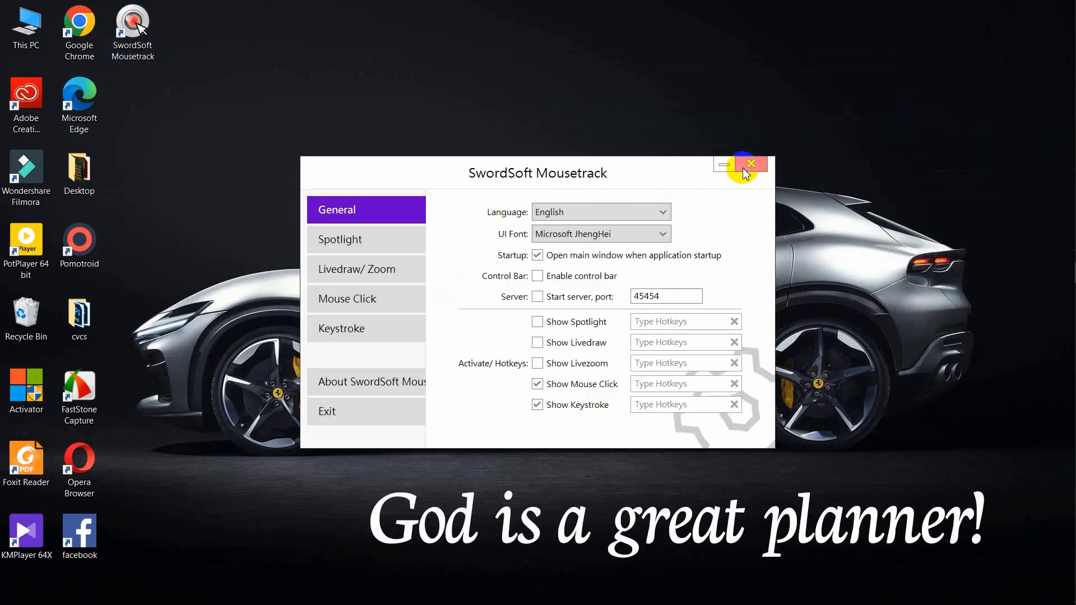
click(723, 164)
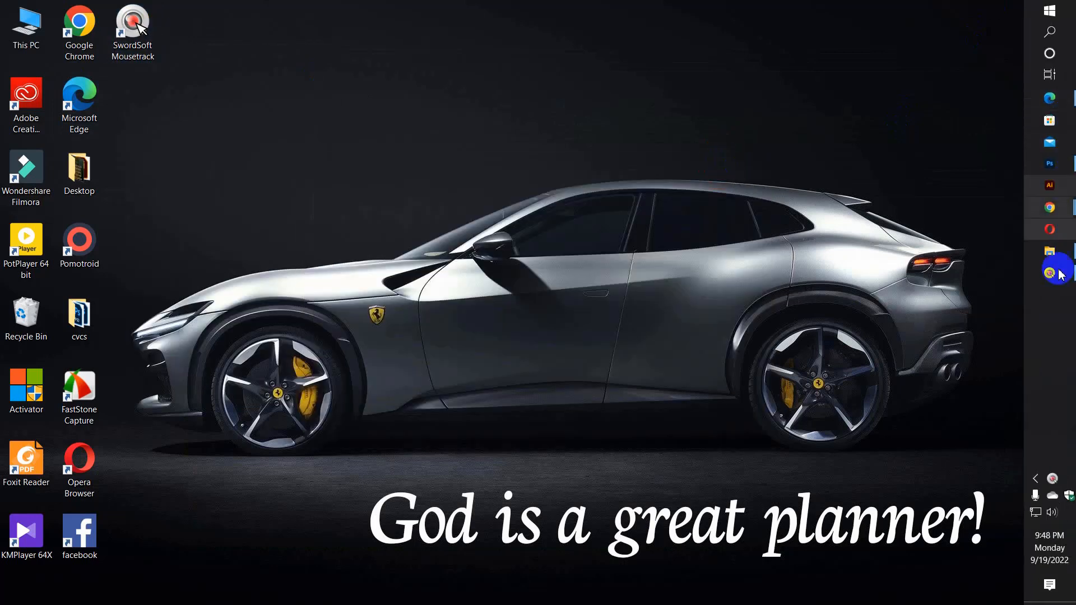
Copy the vertical lettering selection into Untitled-1, hiding the gradient Graphic Design layer
click(1065, 164)
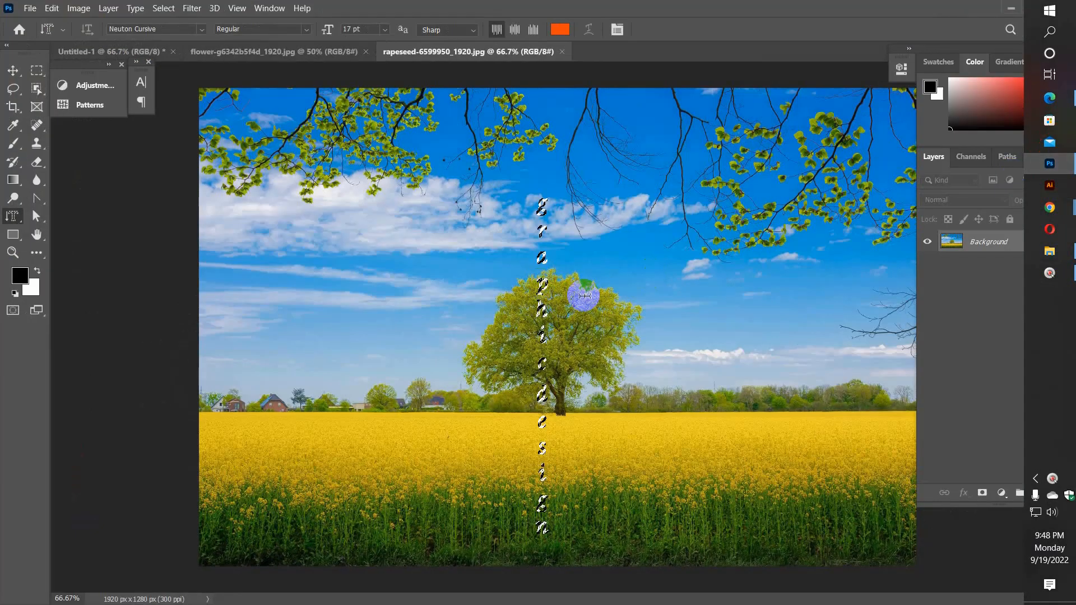
key(ctrl+c)
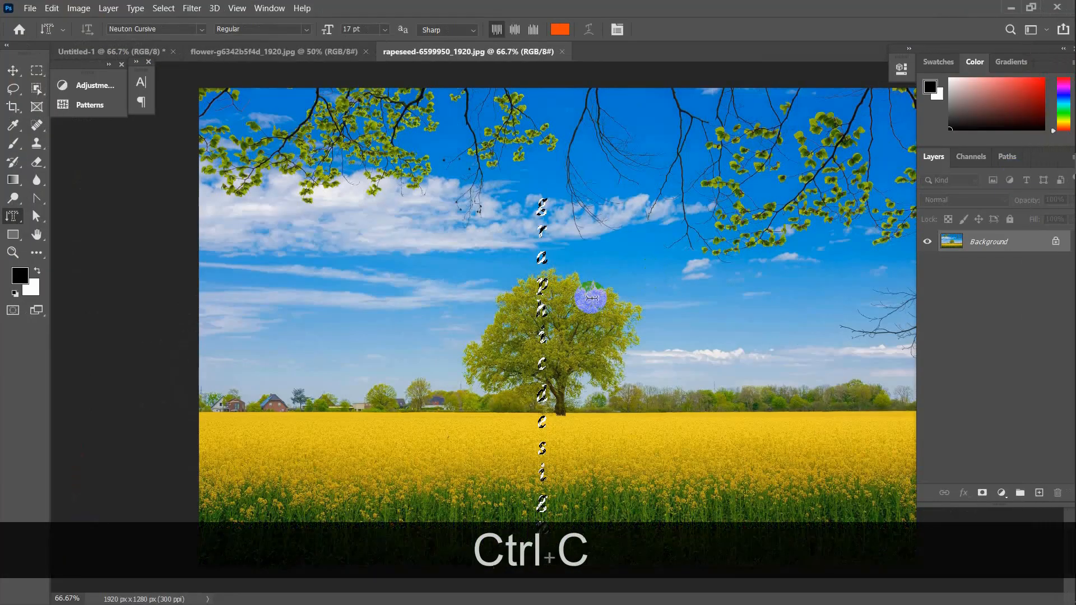
click(244, 50)
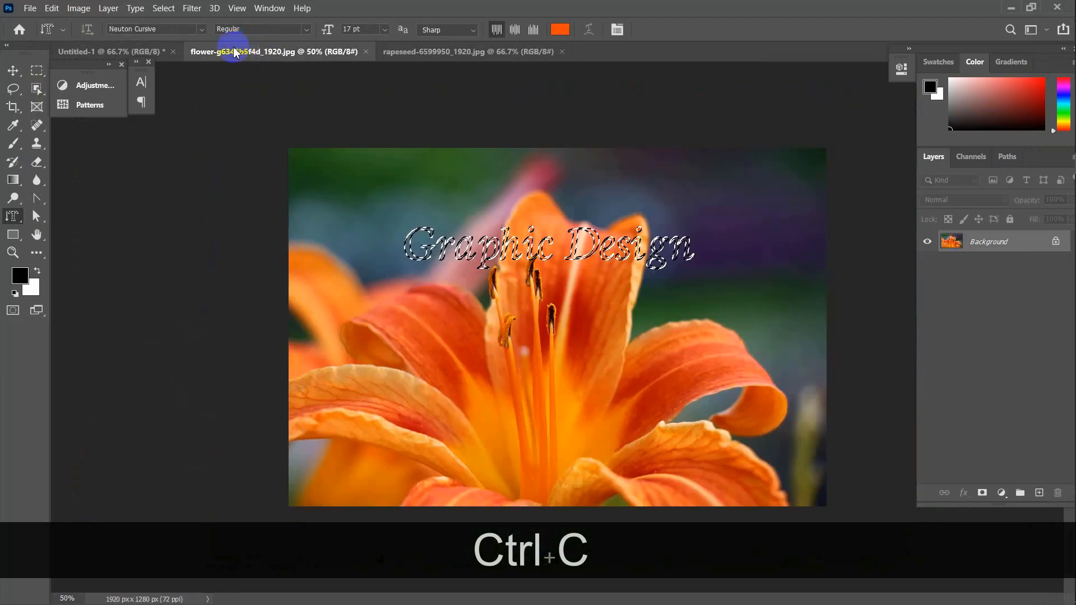
click(108, 51)
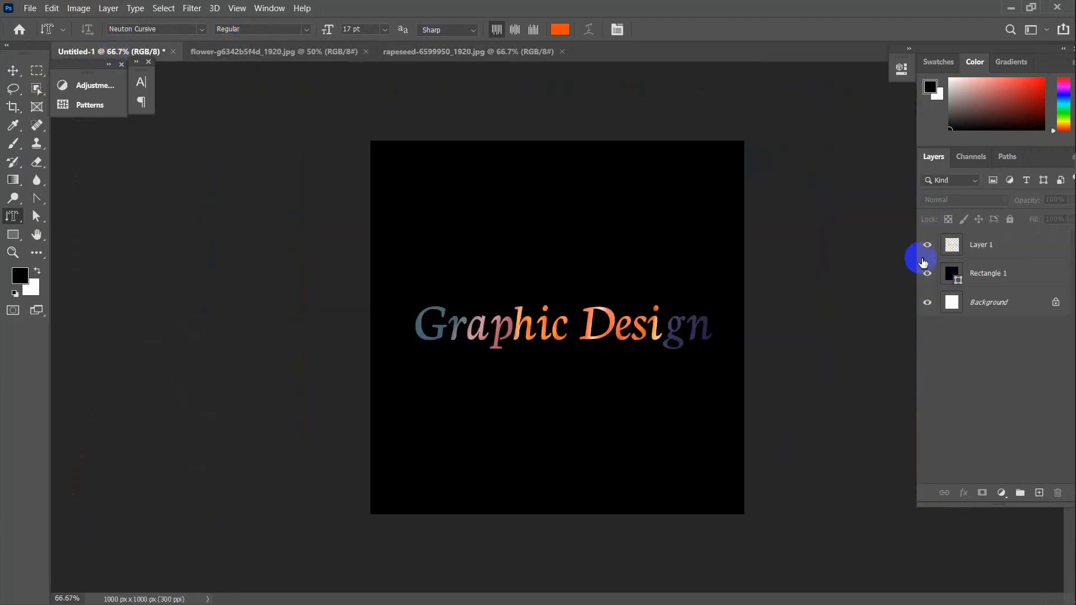
click(928, 245)
key(ctrl+v)
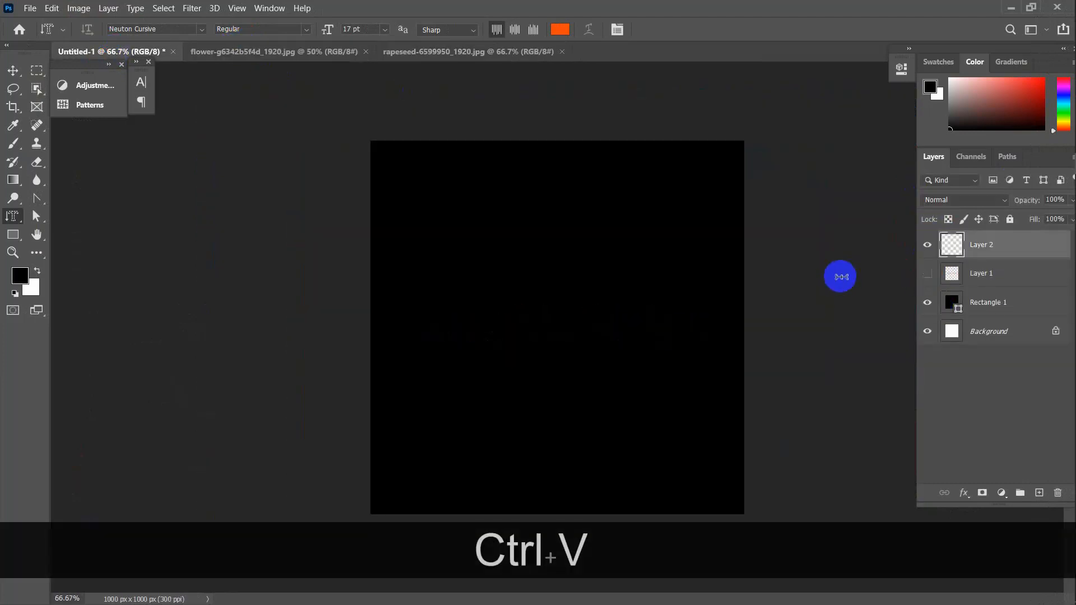
Select the black rectangle and pasted lettering layers, toggling visibility and undoing a trial move
click(14, 70)
click(240, 234)
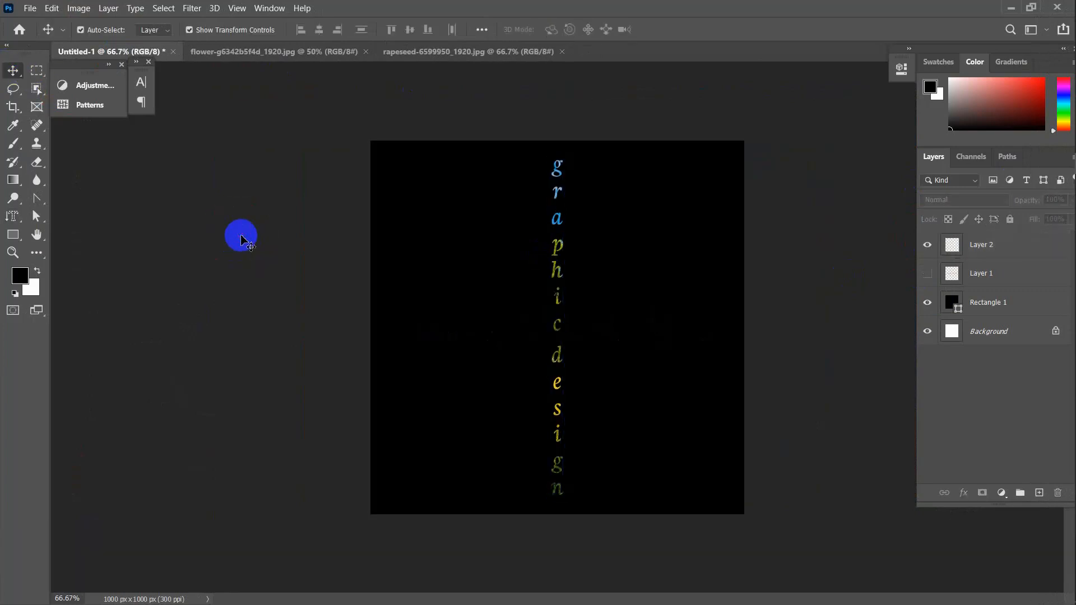
click(679, 350)
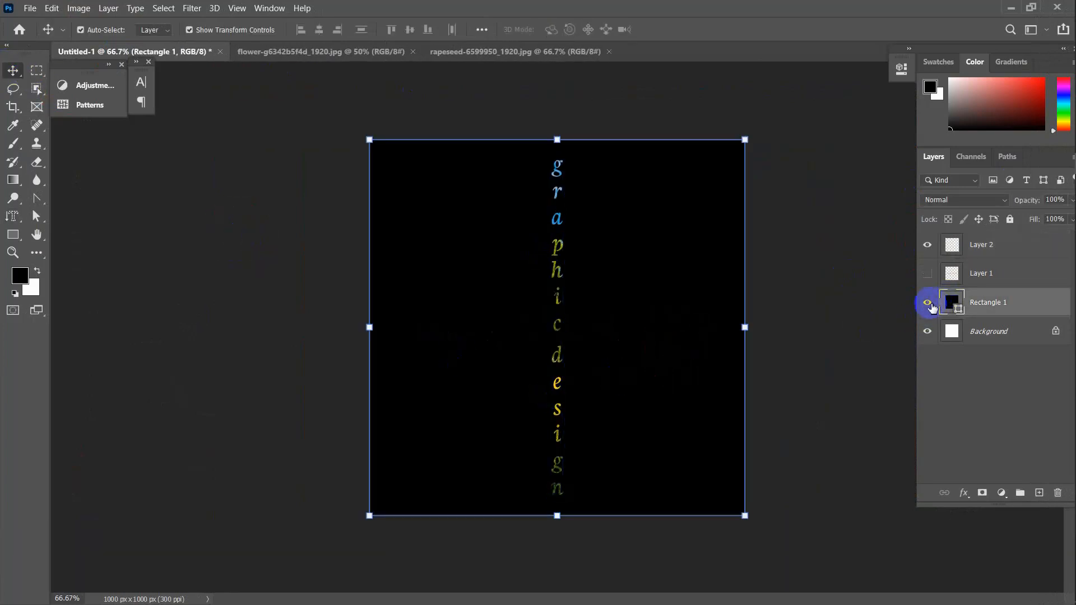
click(928, 302)
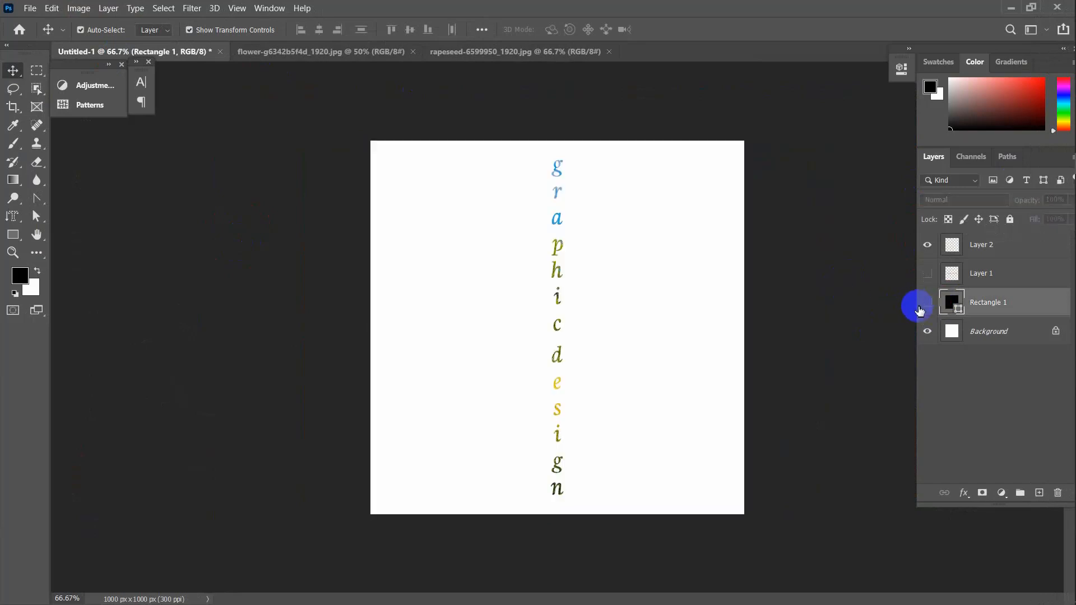
click(928, 303)
click(829, 291)
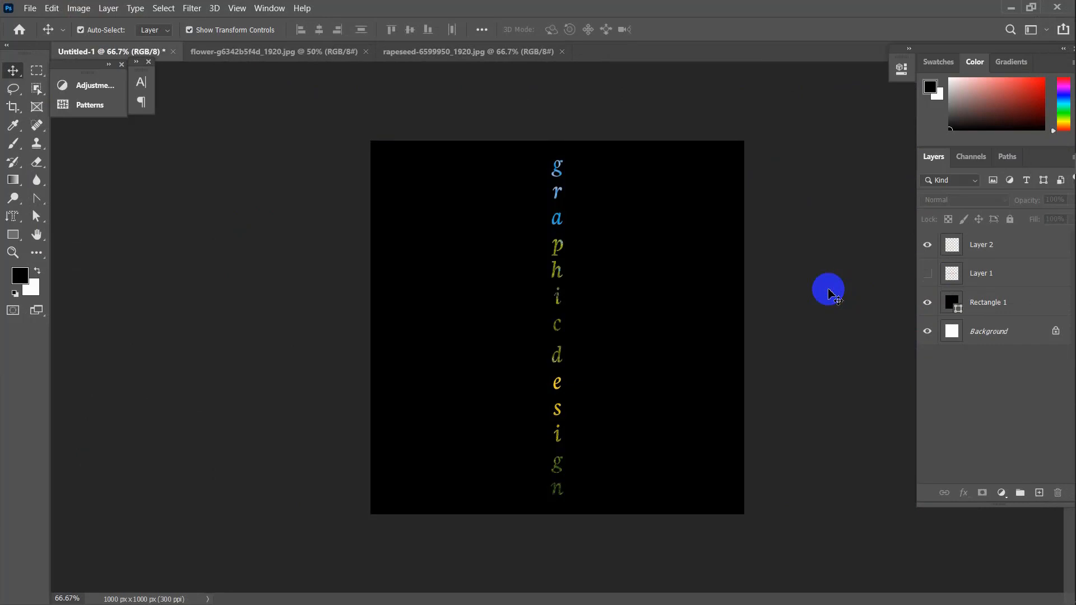
click(557, 245)
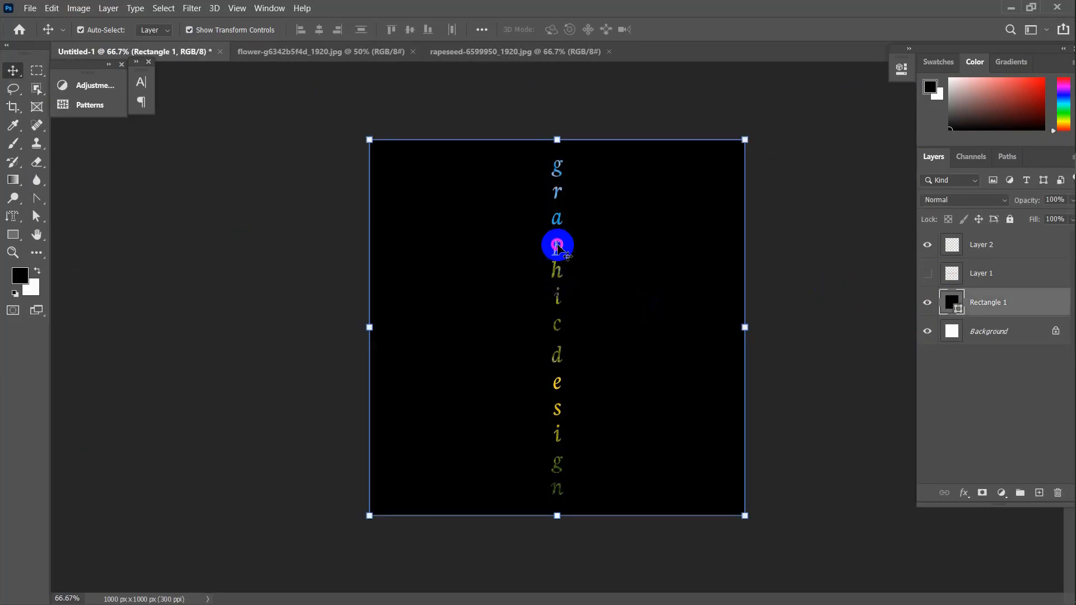
click(974, 244)
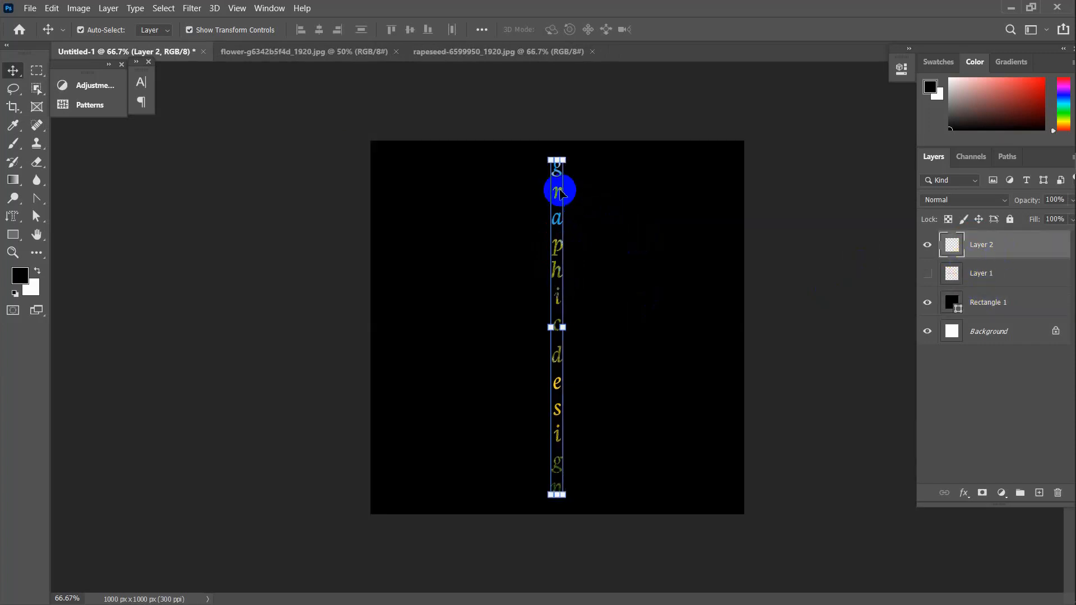
drag(559, 193, 488, 189)
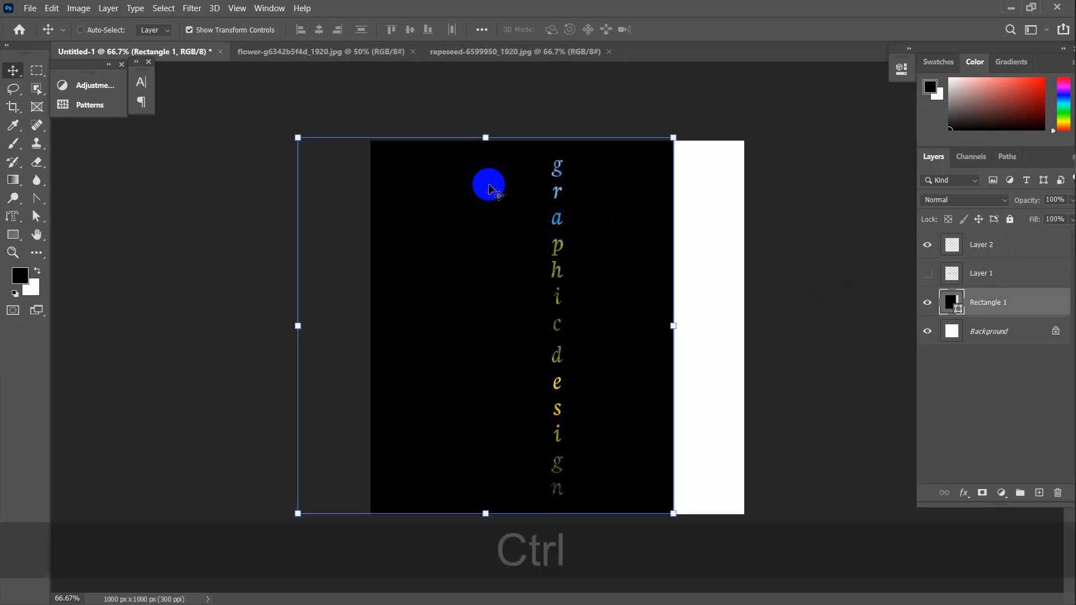
key(ctrl+z)
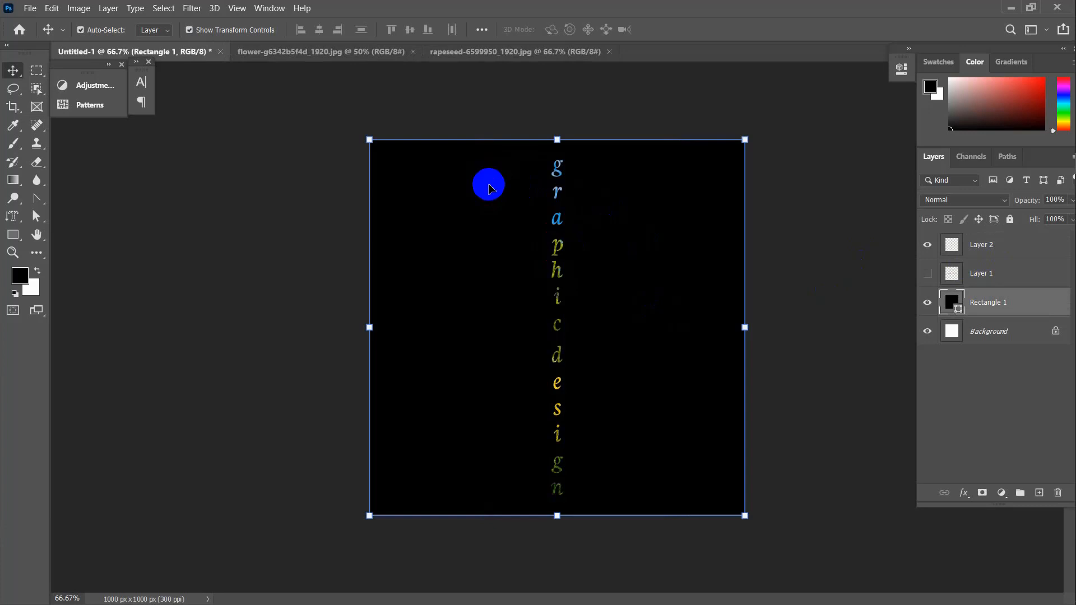
Delete the black rectangle and pasted lettering layers, leaving a blank white canvas
click(642, 274)
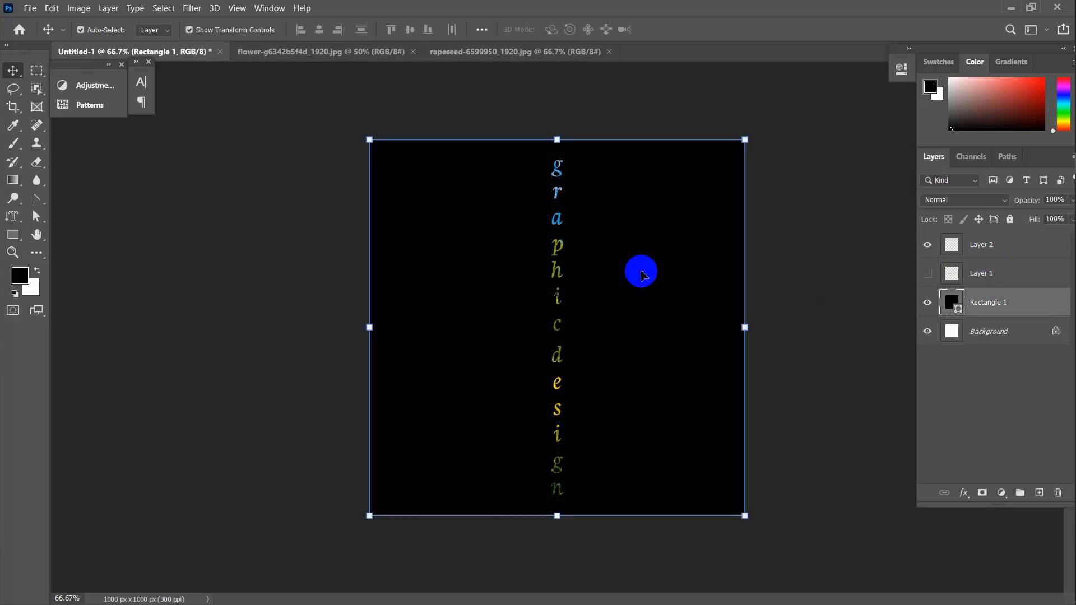
key(Delete)
click(558, 247)
key(Delete)
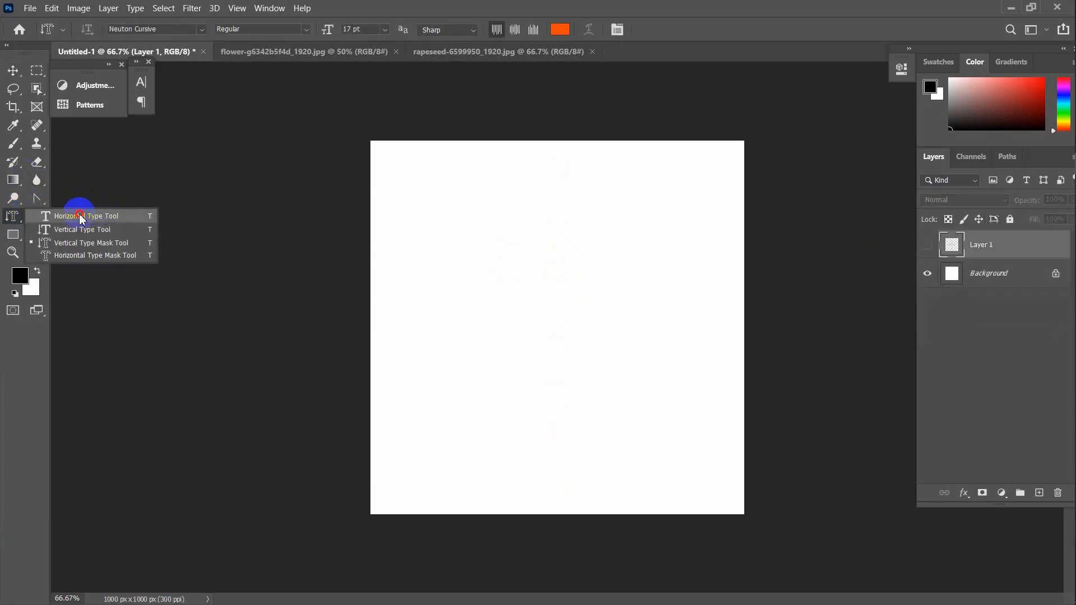
click(79, 216)
Type an orange 'Graphic Design' heading, enlarge it about 222%, and centre it on the canvas
click(612, 348)
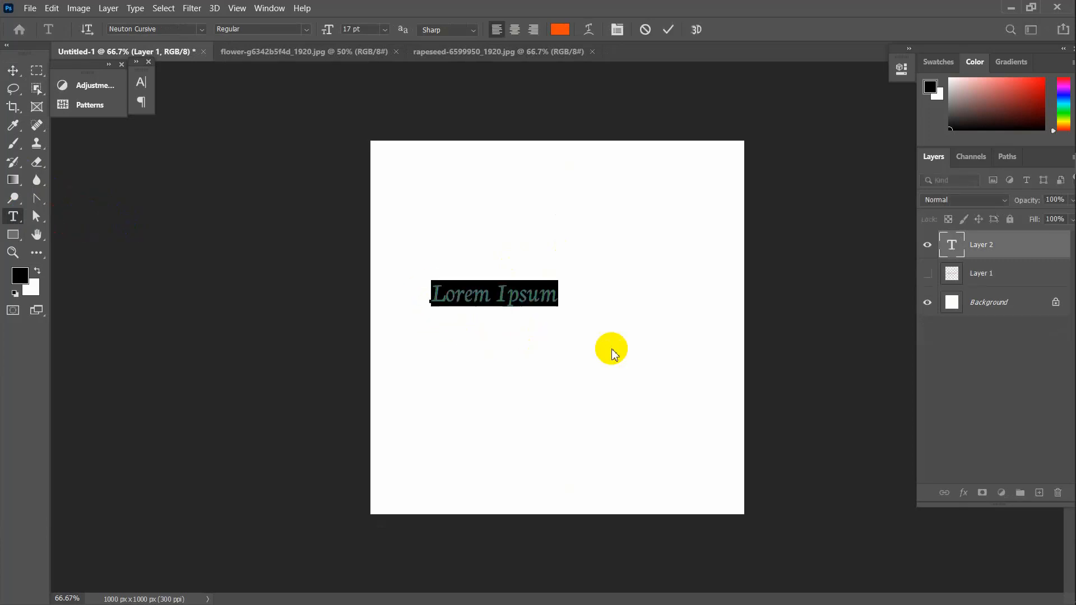
text(Grap)
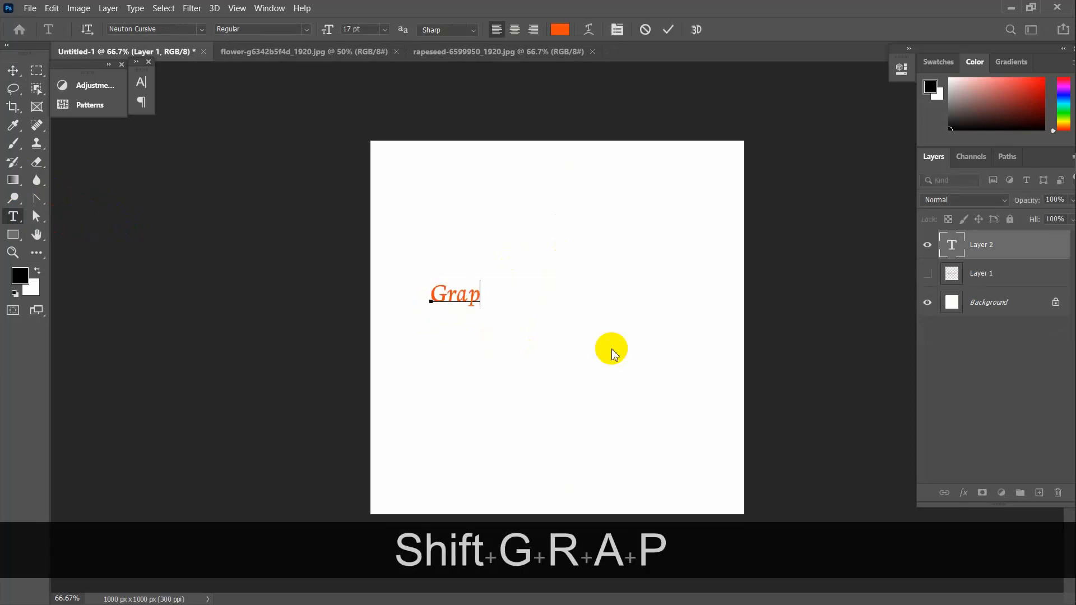
text(hic Desig)
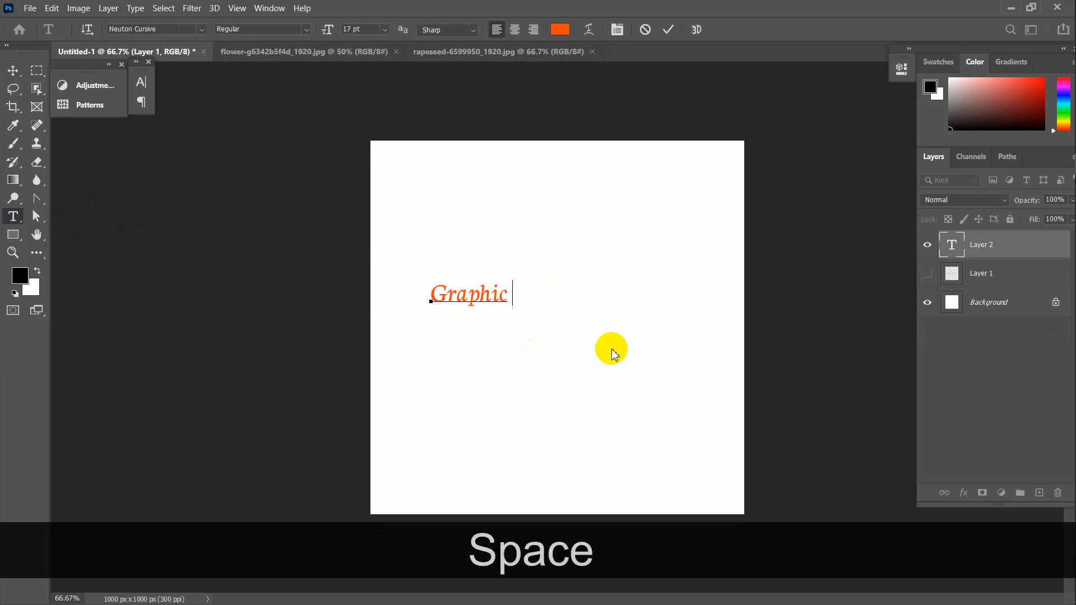
text(n)
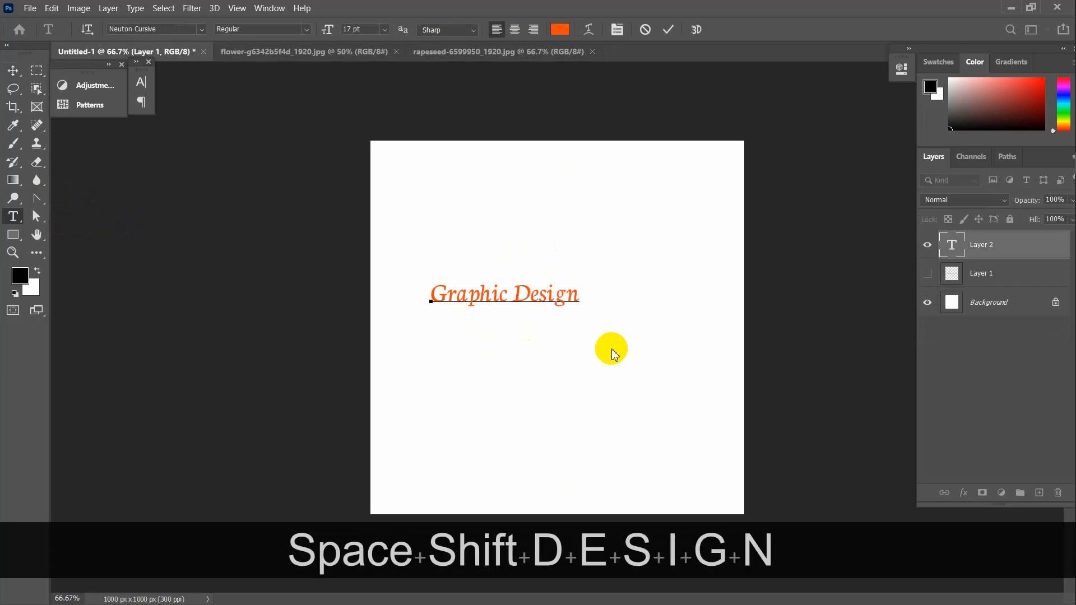
click(667, 29)
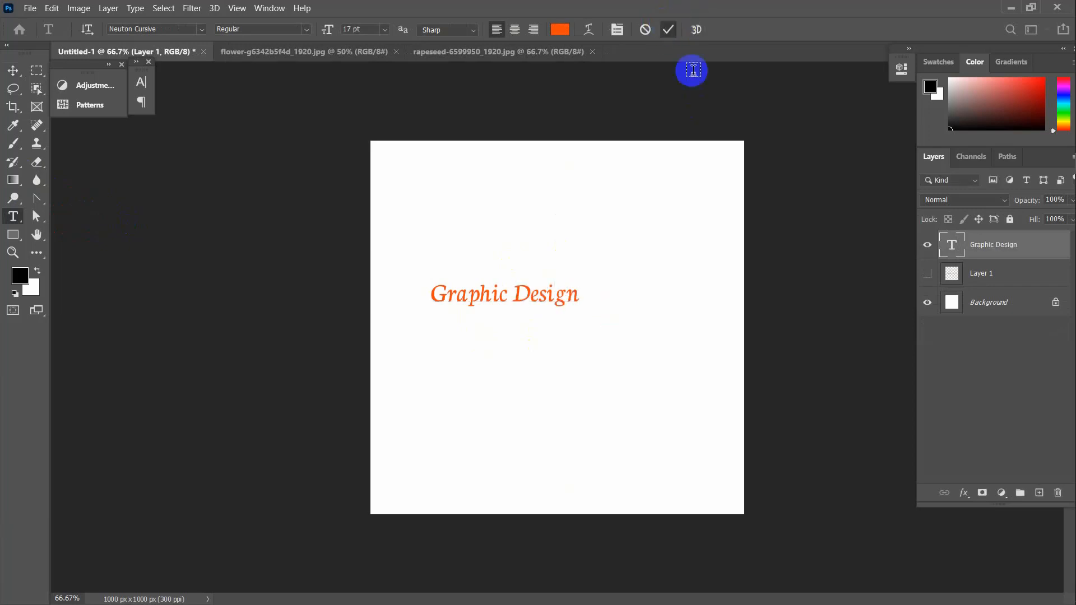
click(12, 70)
key(ctrl+t)
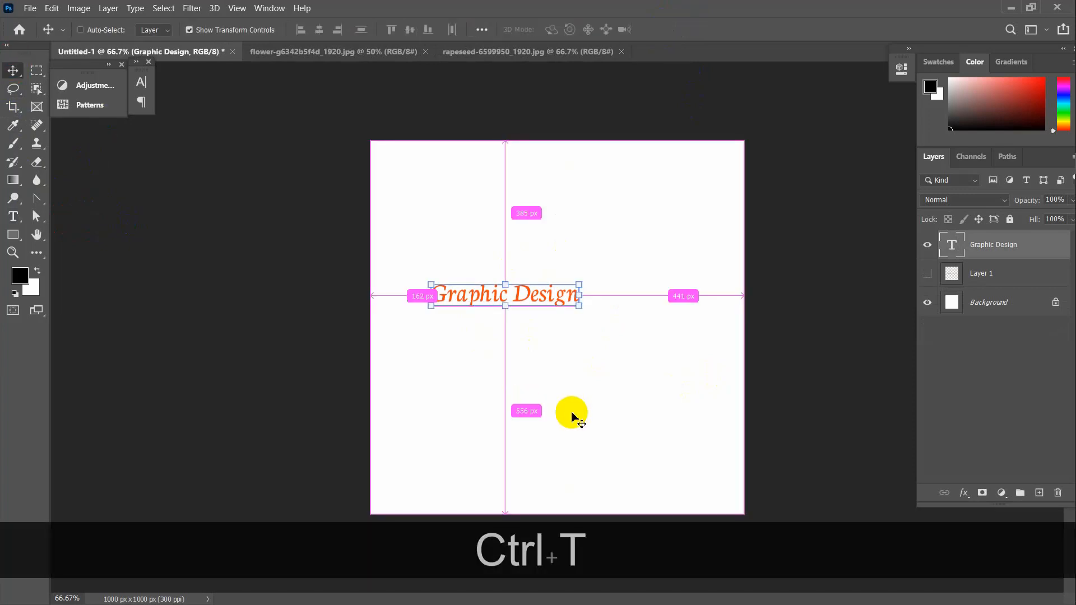
drag(596, 324, 668, 364)
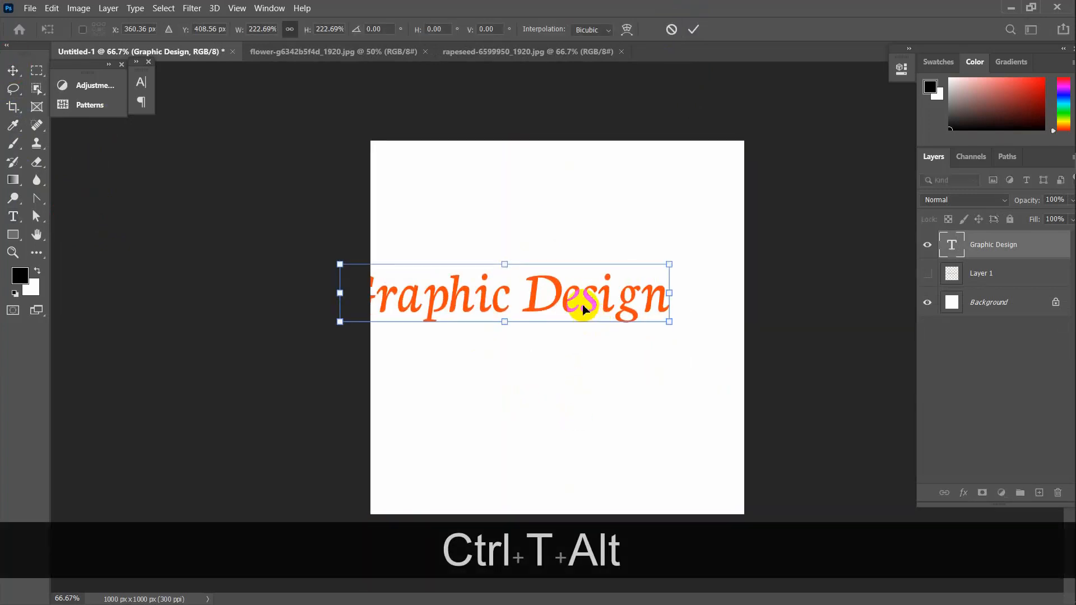
drag(583, 308, 635, 312)
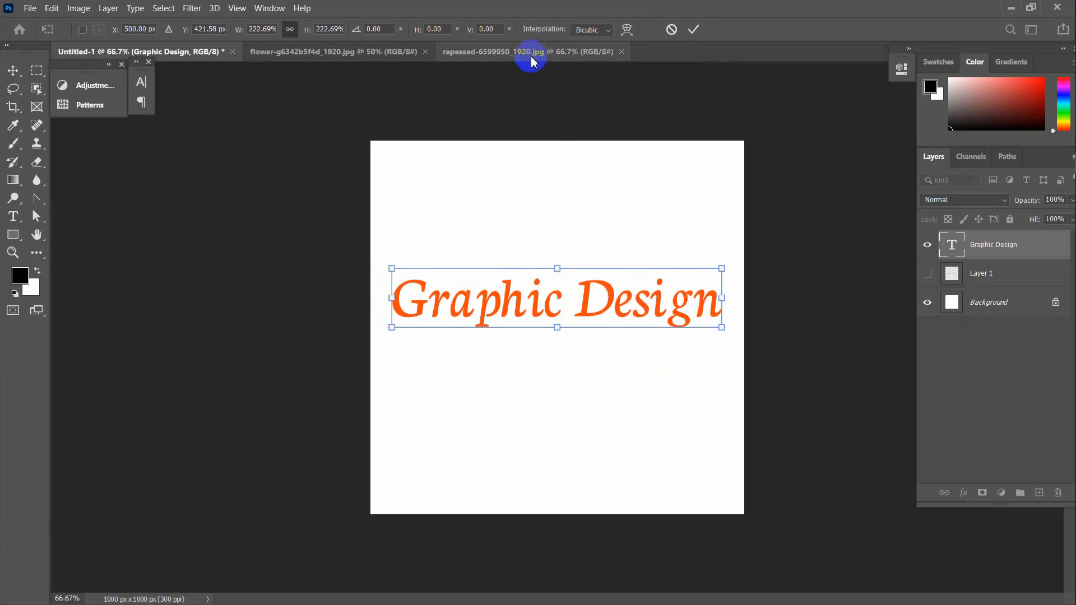
click(696, 29)
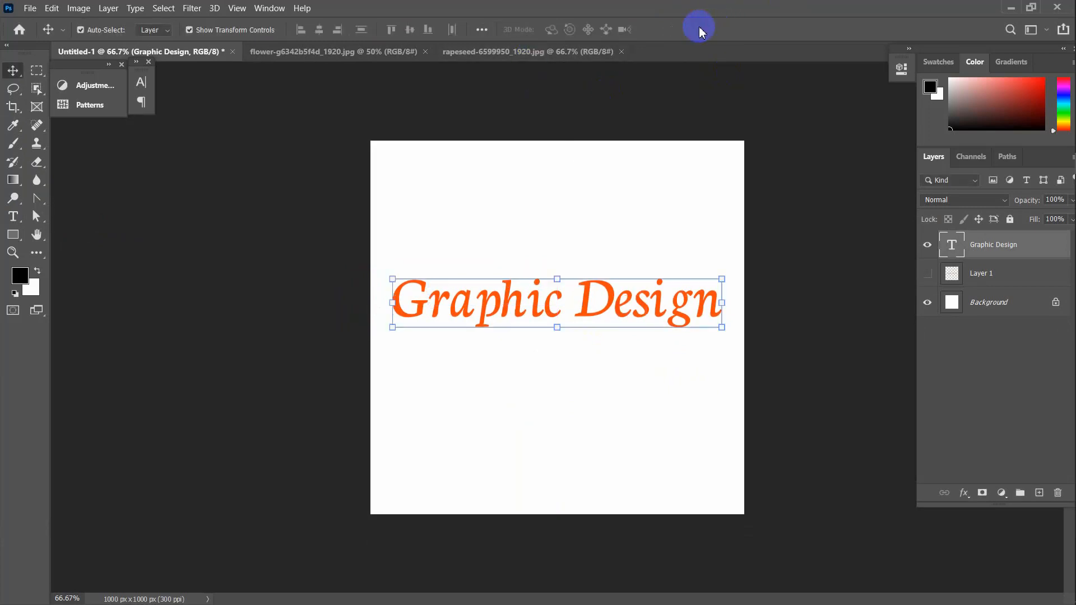
Drag the rapeseed photo into Untitled-1, clip it to the heading, and position the yellow flowers
click(580, 50)
key(ctrl+d)
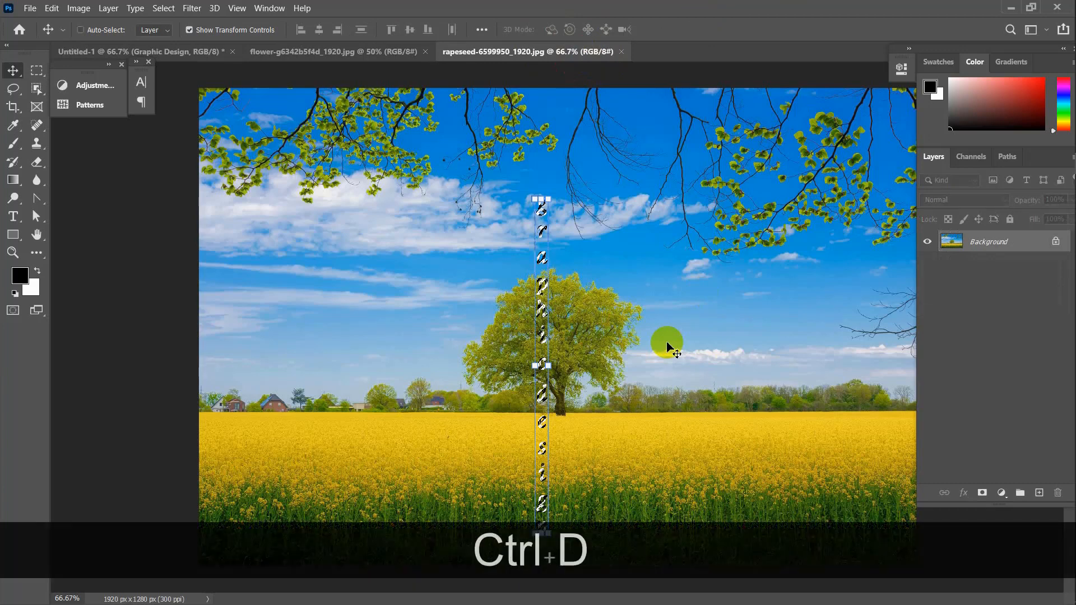
drag(675, 446, 540, 289)
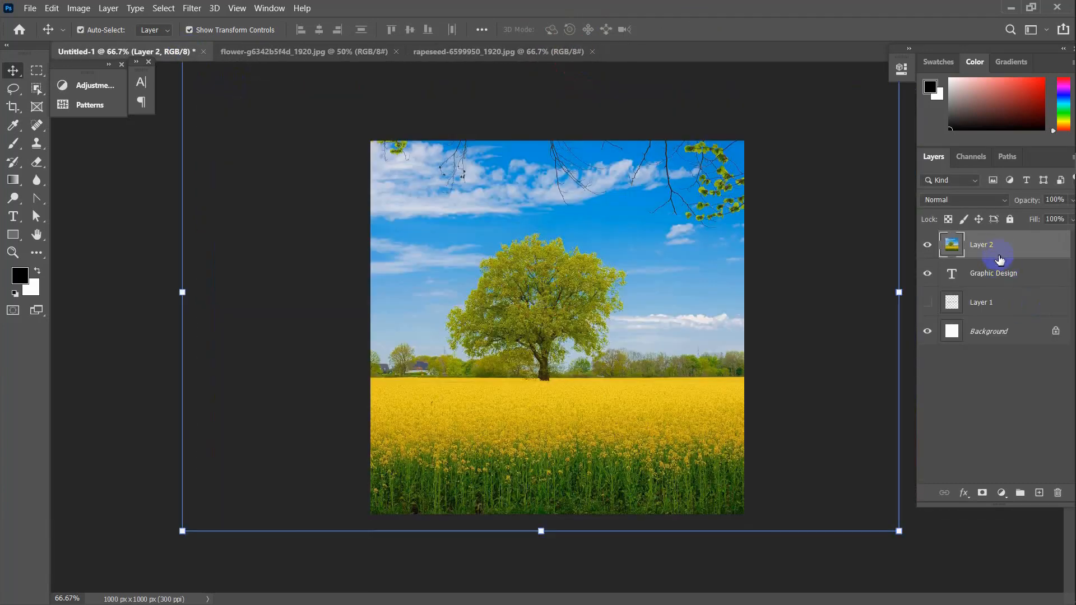
alt+click(1027, 260)
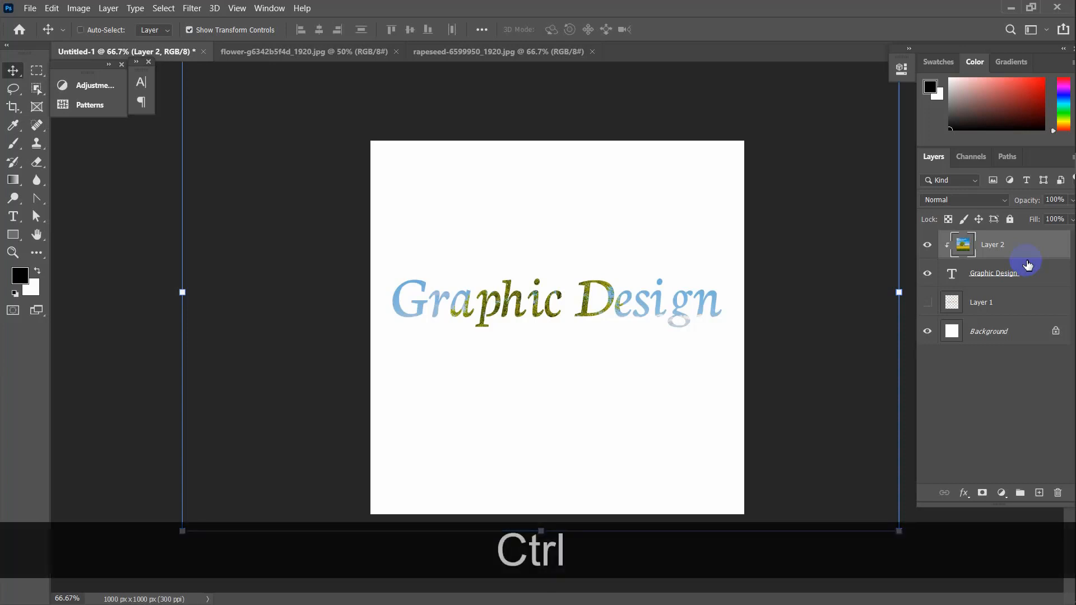
key(ctrl+t)
drag(821, 226, 805, 291)
click(694, 32)
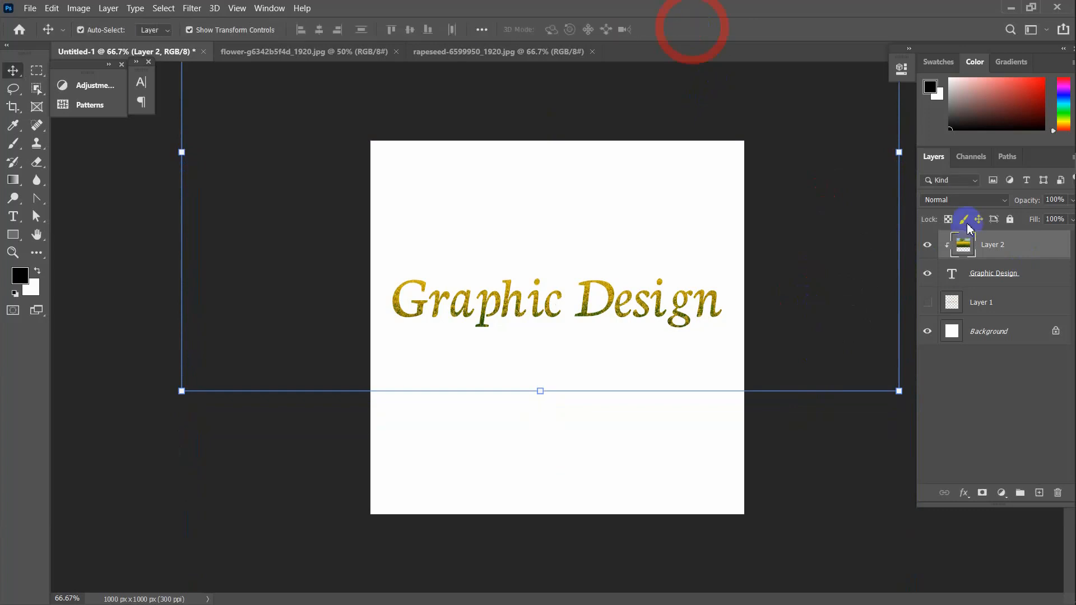
double_click(953, 275)
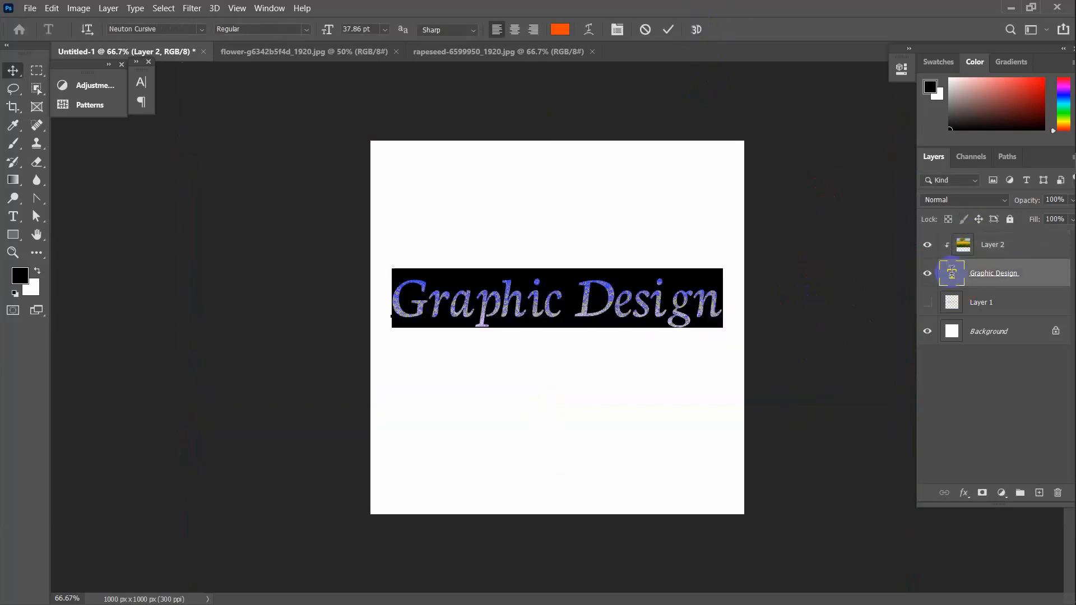
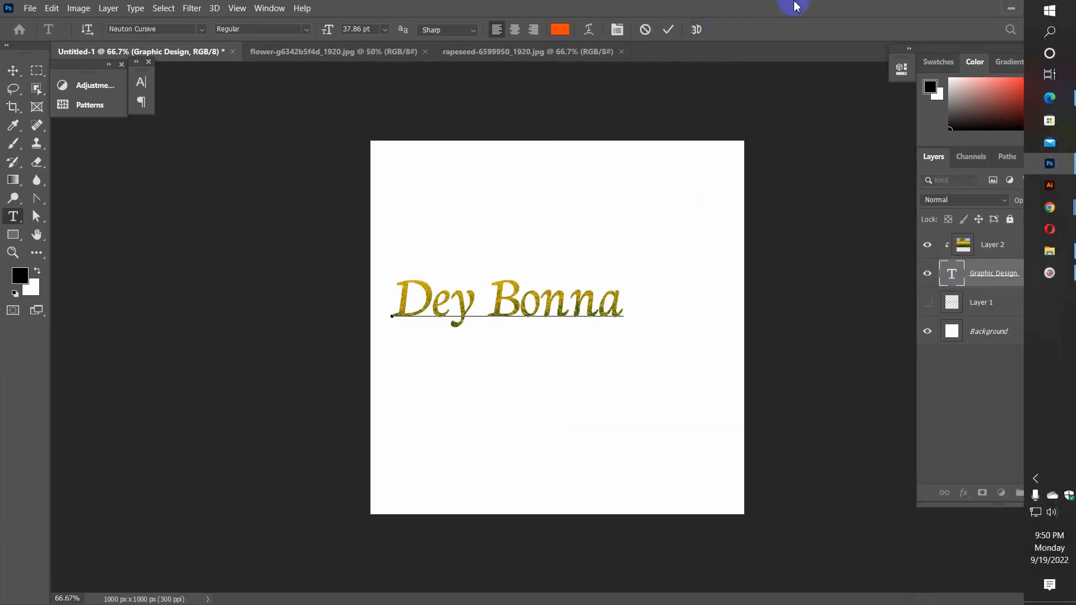
click(669, 29)
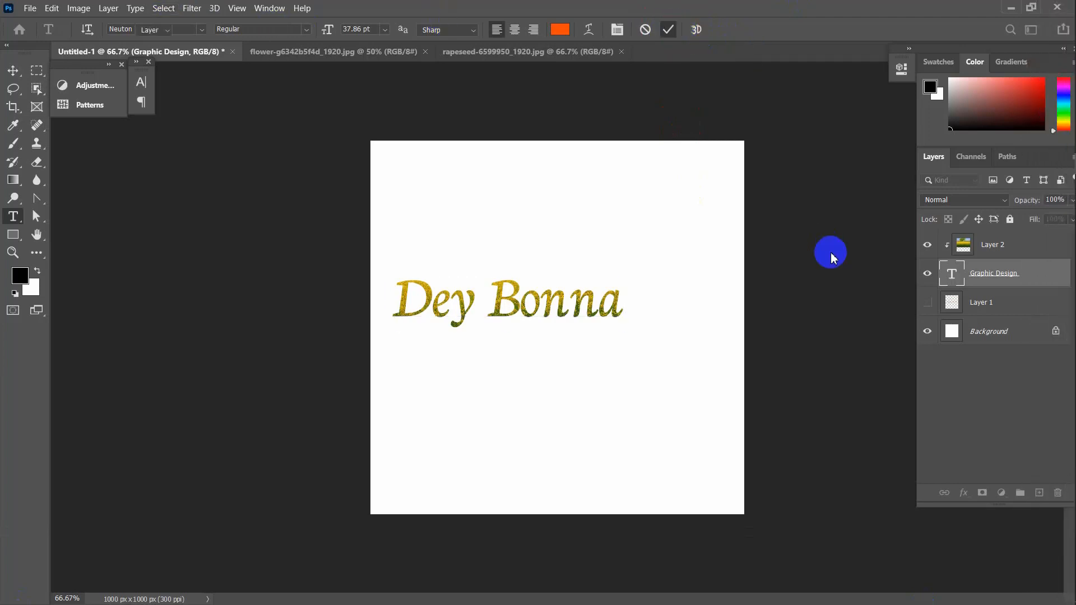
key(v)
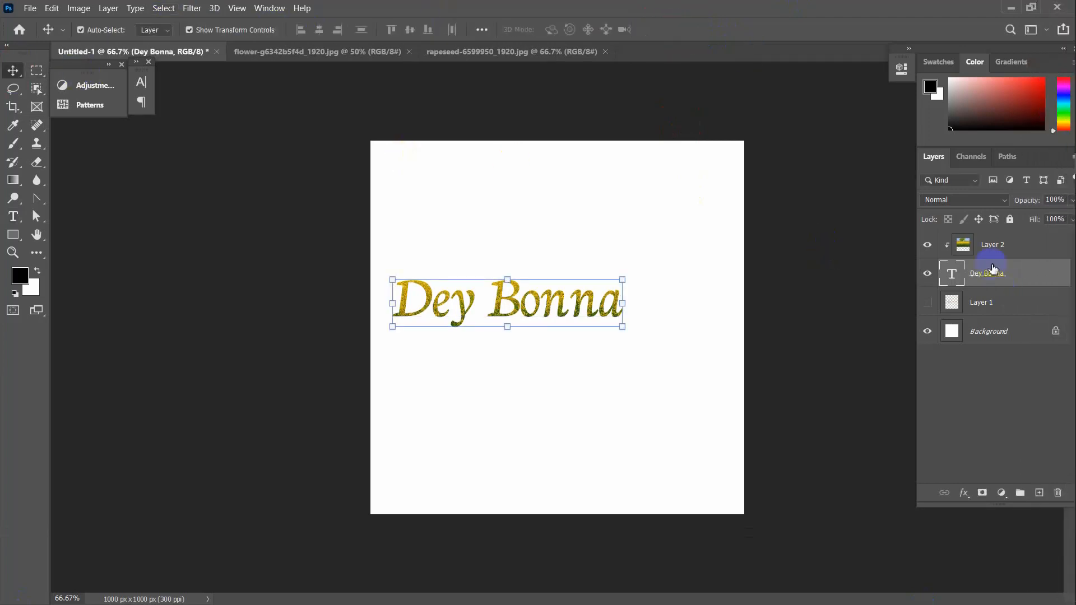
click(856, 250)
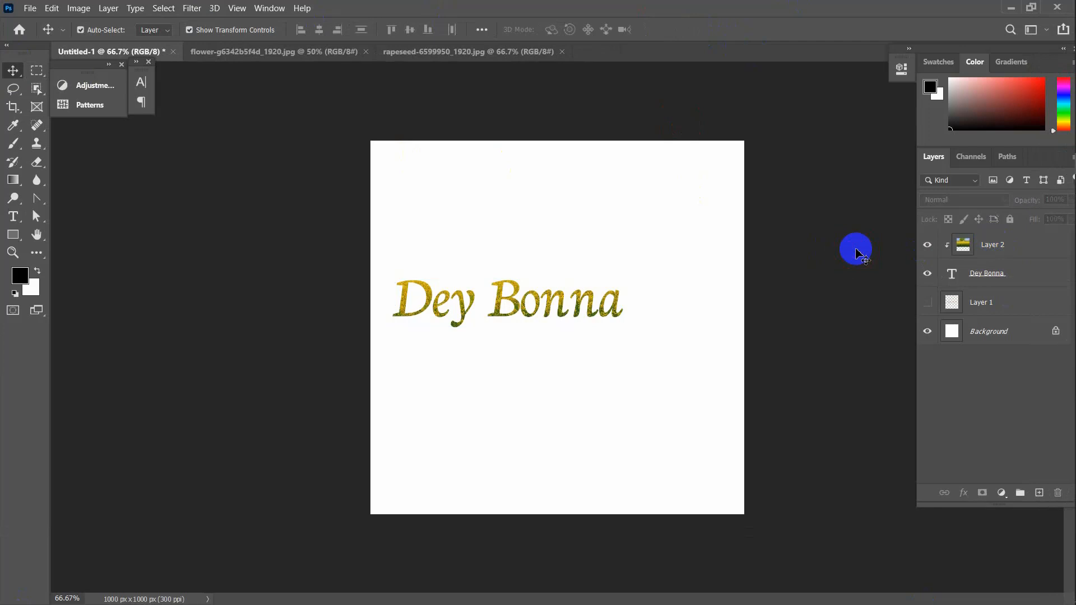
Create a new 1000 x 1000 px document
key(ctrl+n)
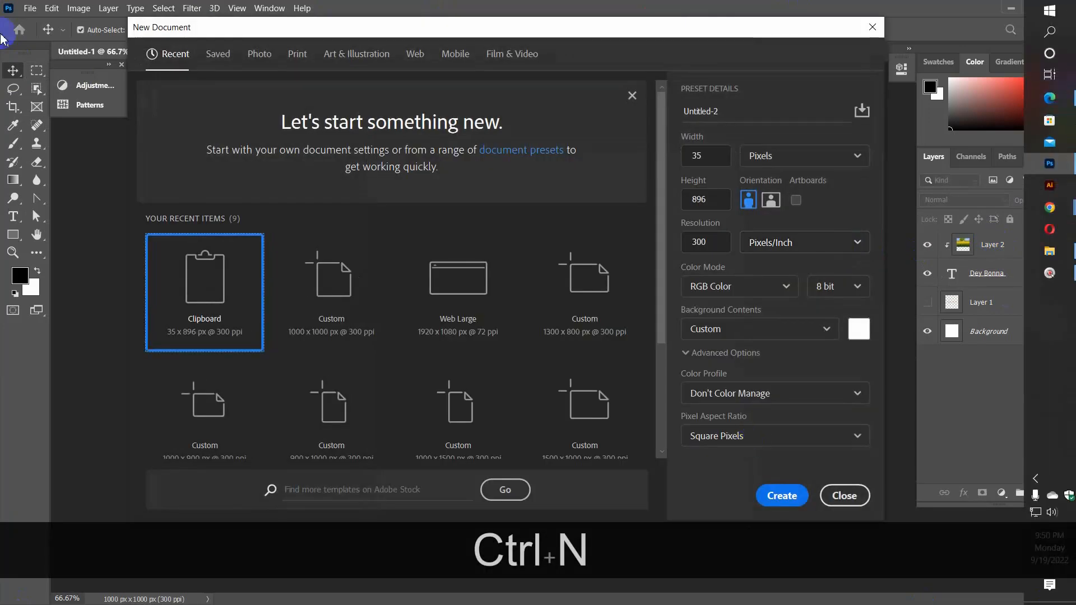
click(337, 281)
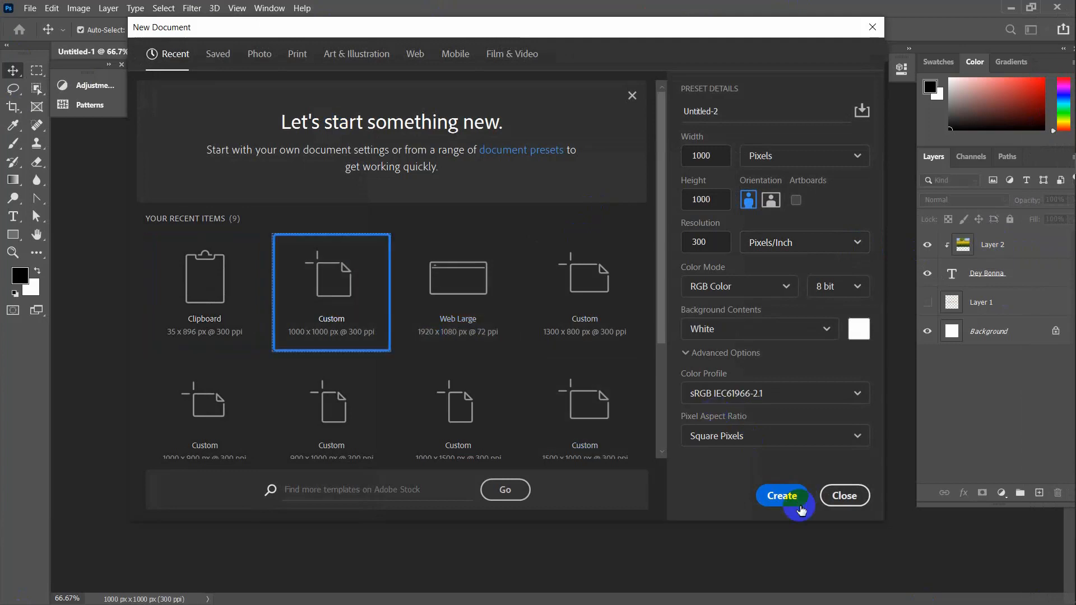
click(784, 504)
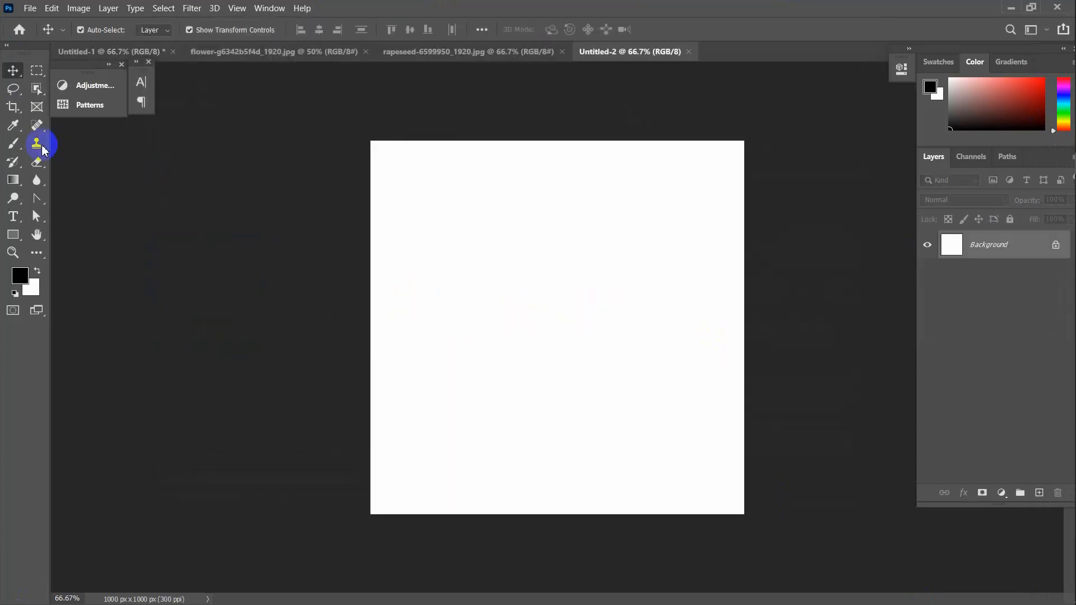
Add the text 'EZY GD' to the new canvas
click(13, 216)
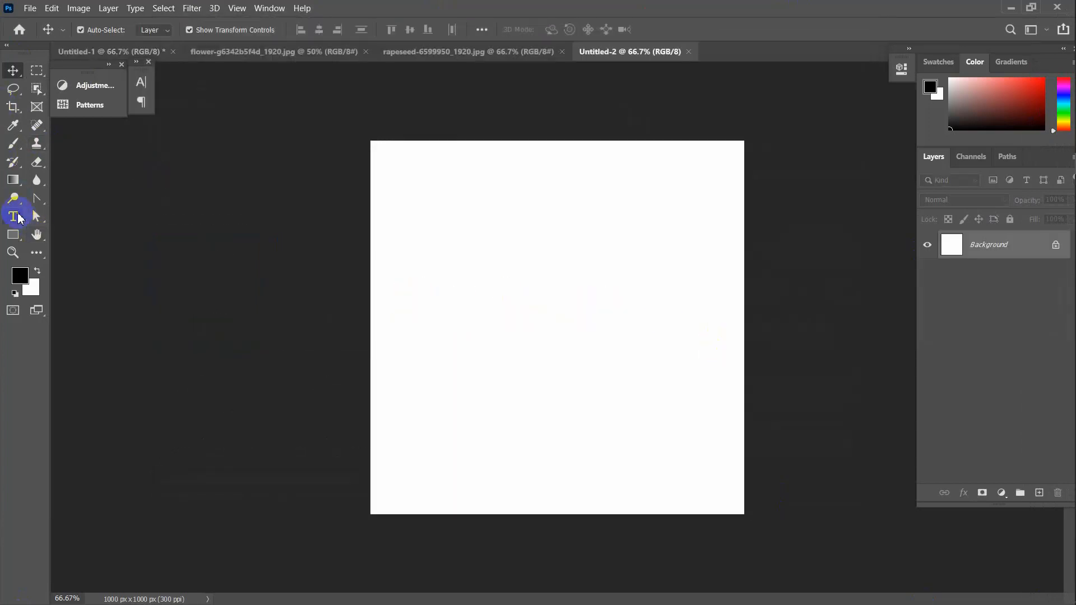
click(442, 292)
key(shift+e)
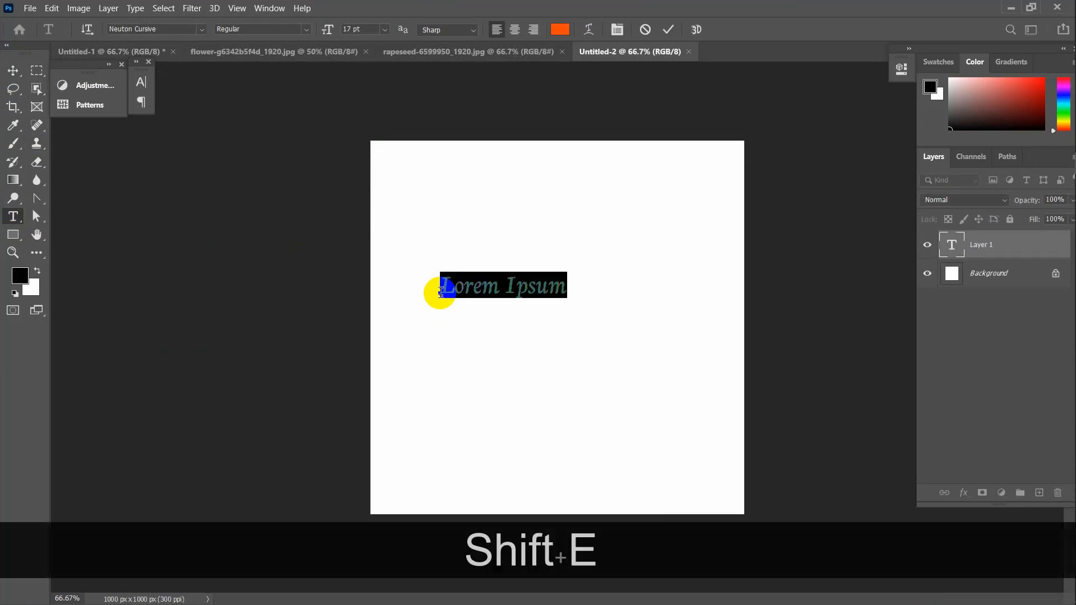
text(Zu)
key(BackSpace)
text(y)
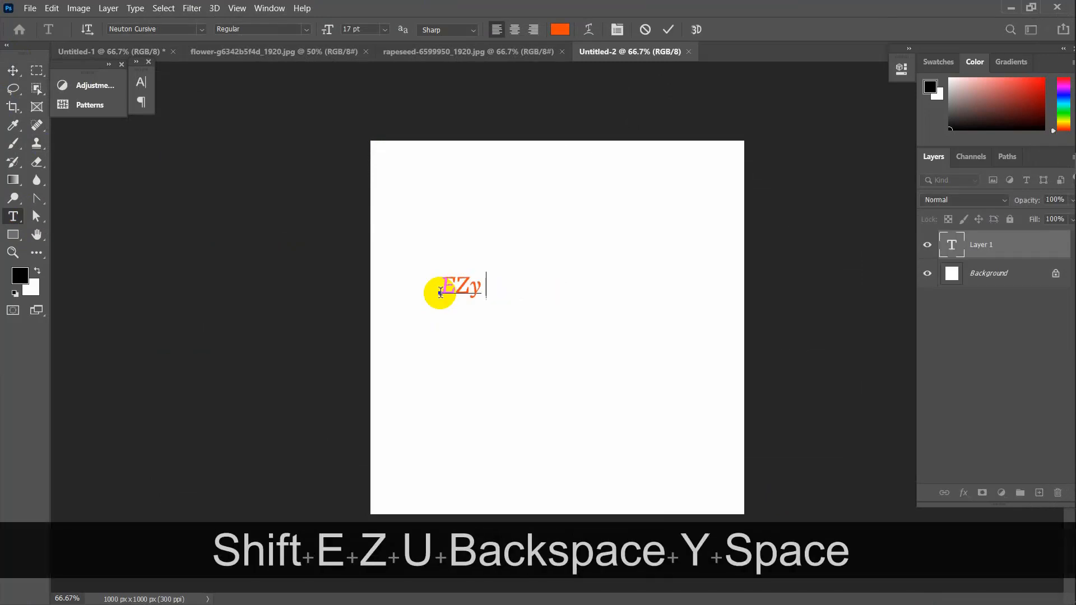
key(BackSpace)
key(BackSpace)
text(Y)
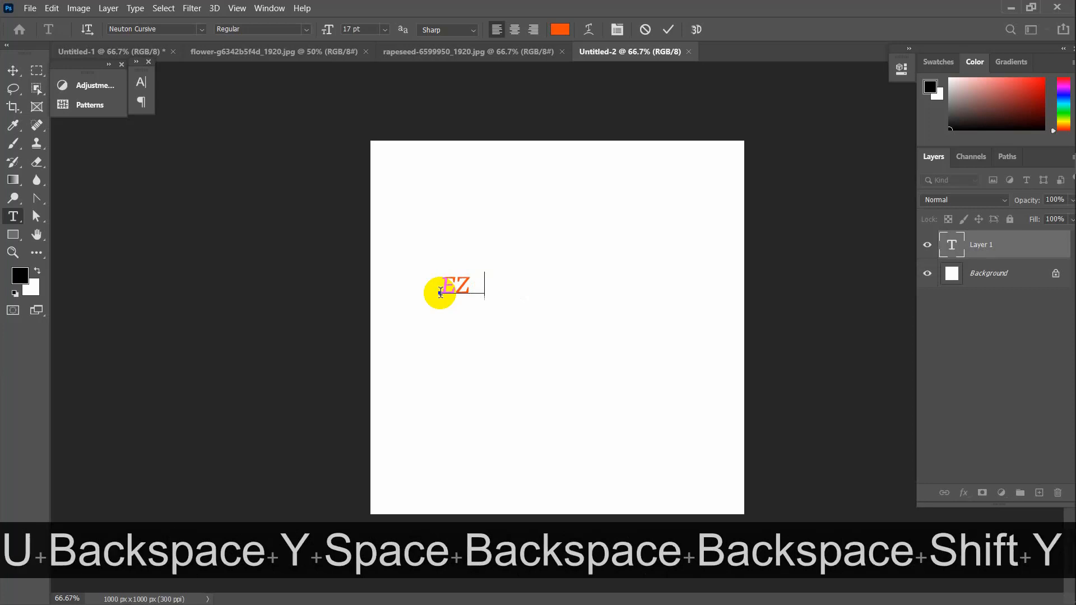
text( GD)
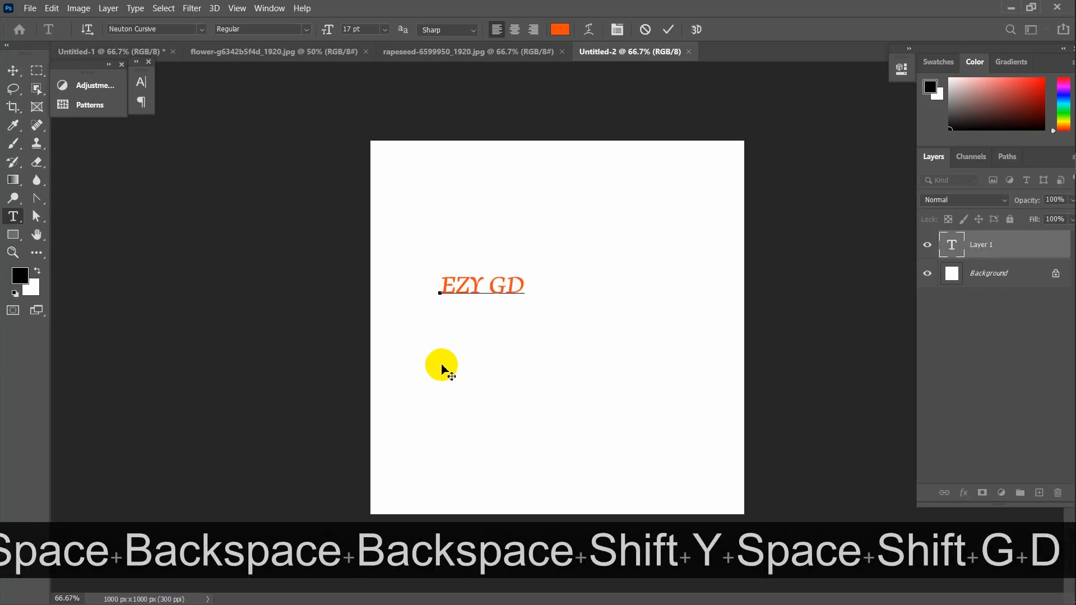
click(669, 29)
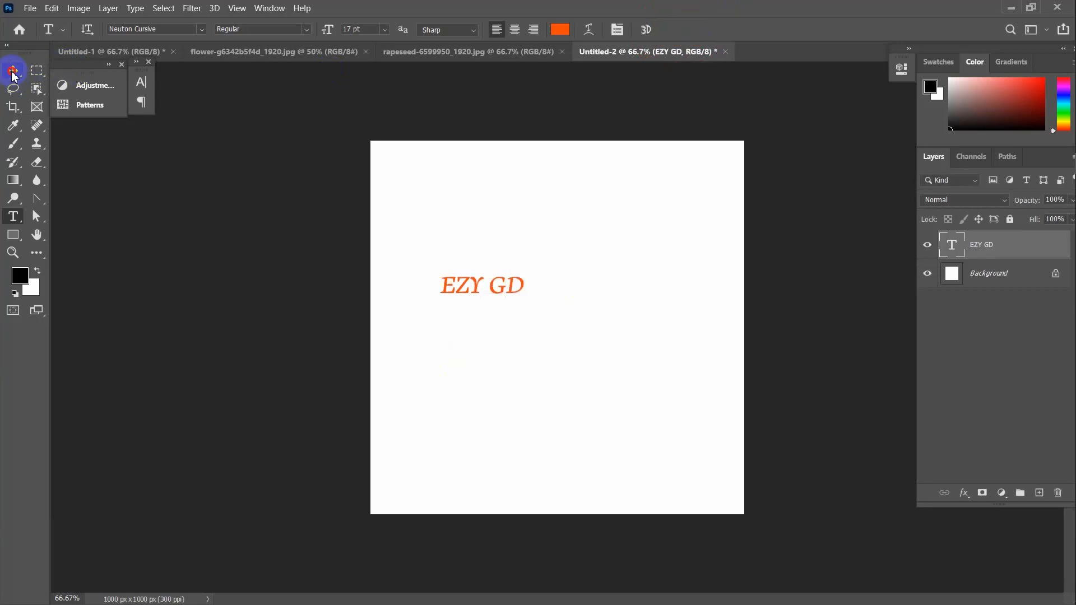
Enlarge EZY GD about 338% across the middle of the canvas
click(13, 72)
key(ctrl+t)
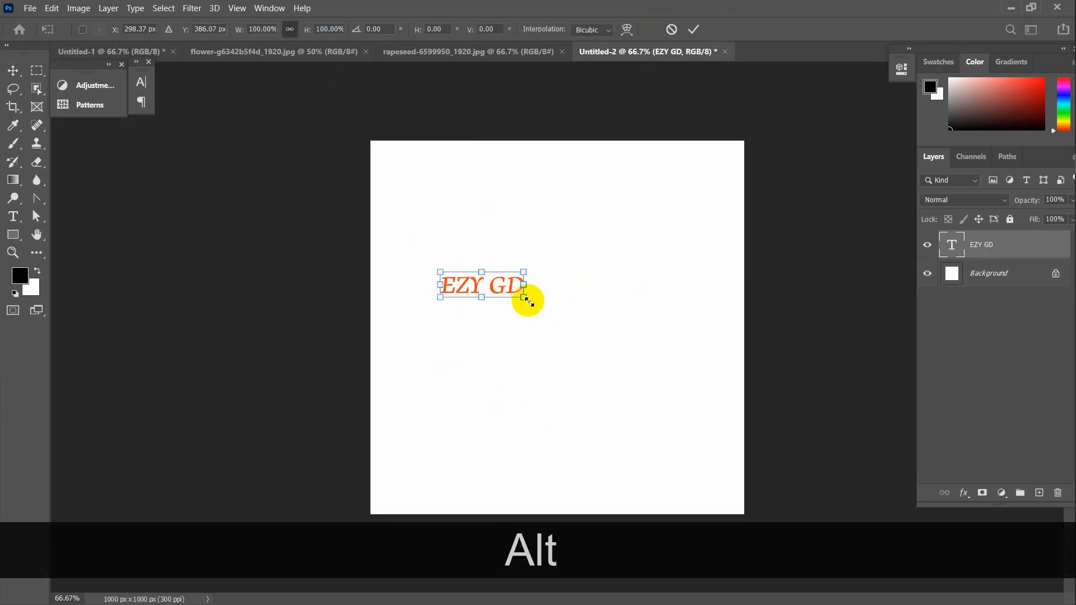
drag(527, 301, 667, 308)
click(693, 29)
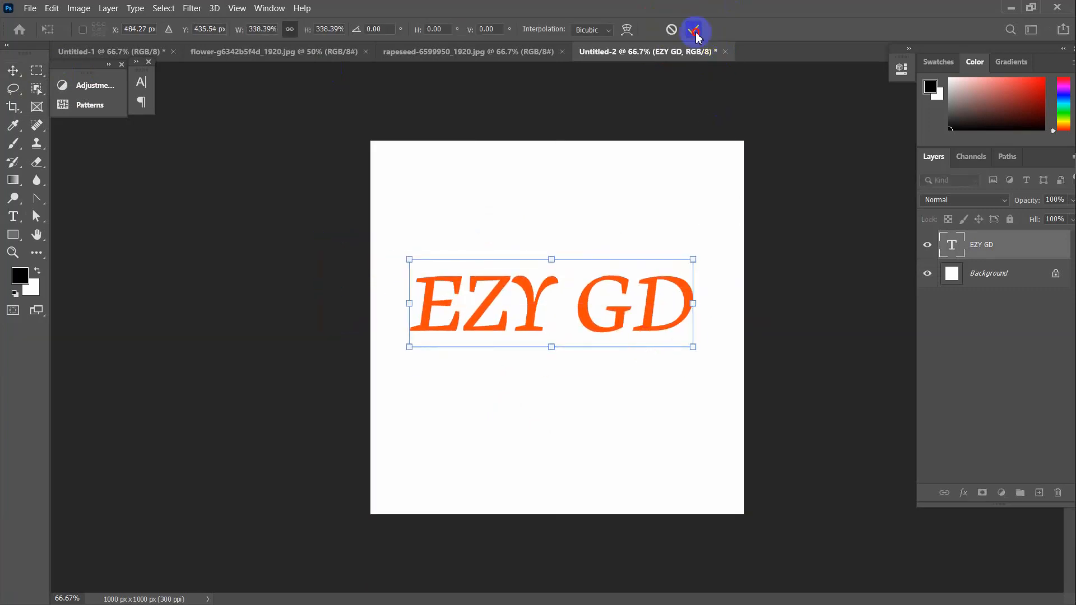
Drag the orange lily photo into Untitled-2 as Layer 1 above the EZY GD text, covering the canvas
click(304, 52)
key(ctrl+d)
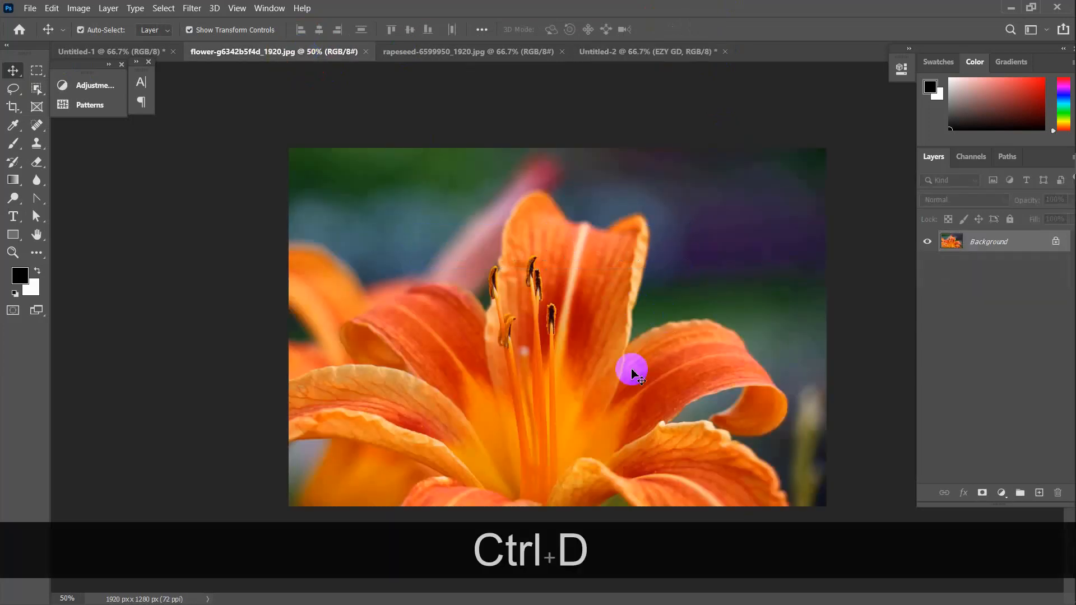
click(119, 51)
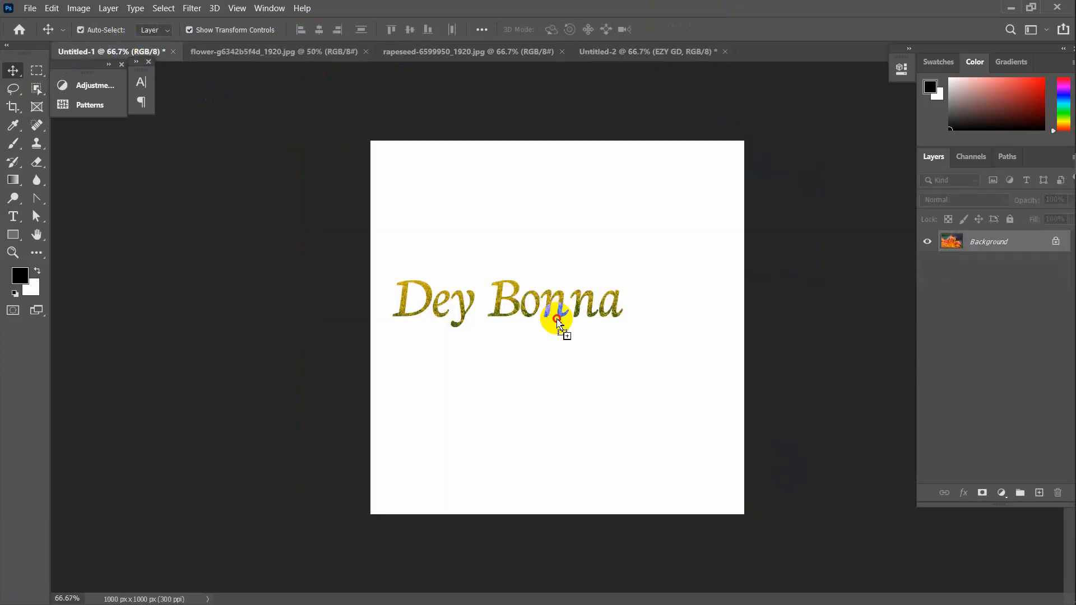
drag(557, 323, 648, 177)
drag(625, 288, 624, 286)
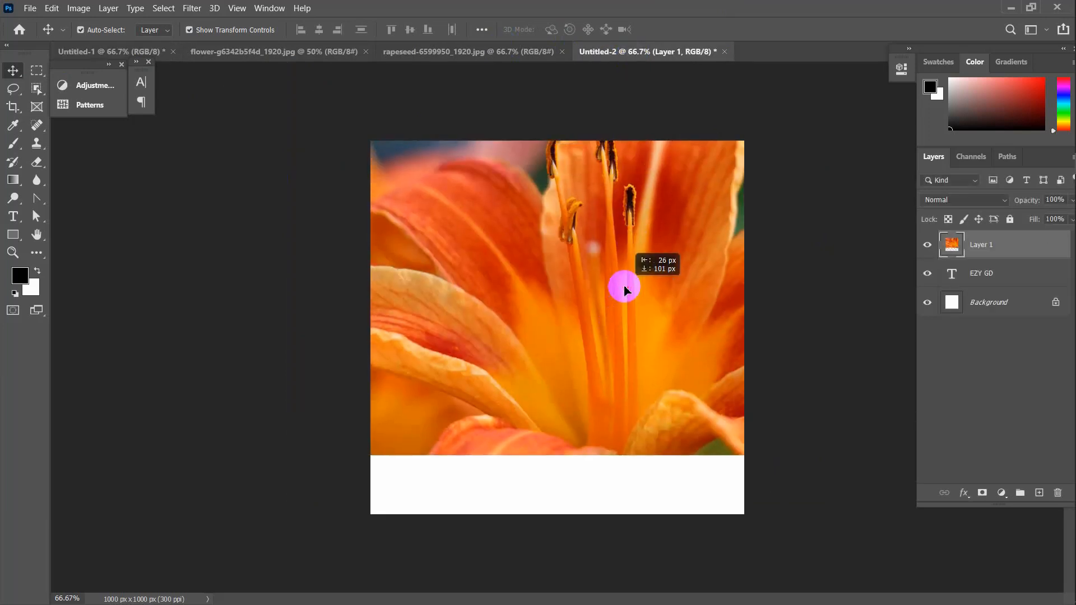
click(1003, 279)
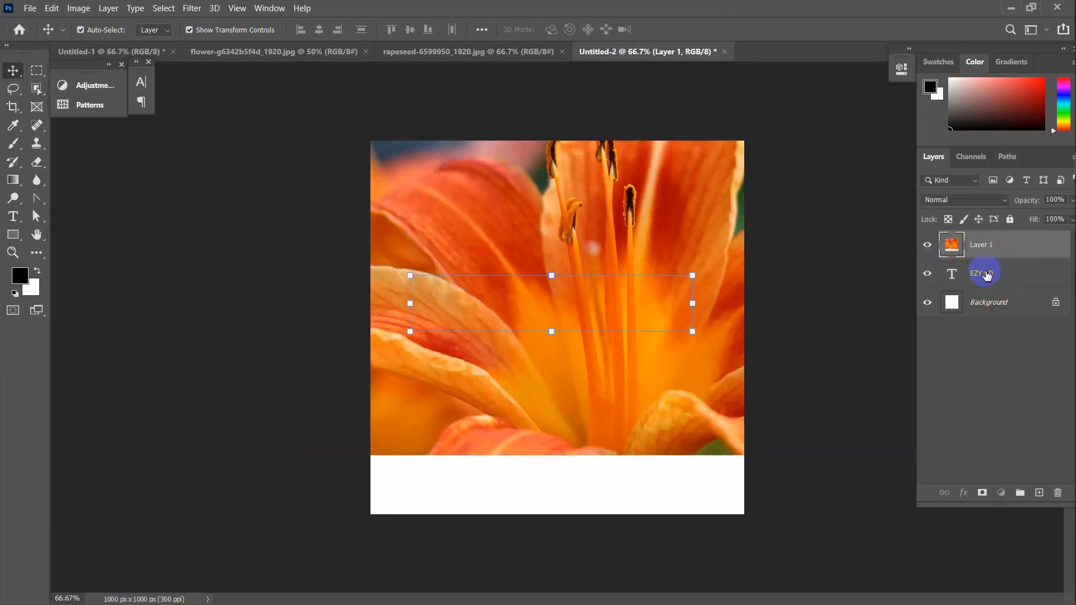
click(988, 245)
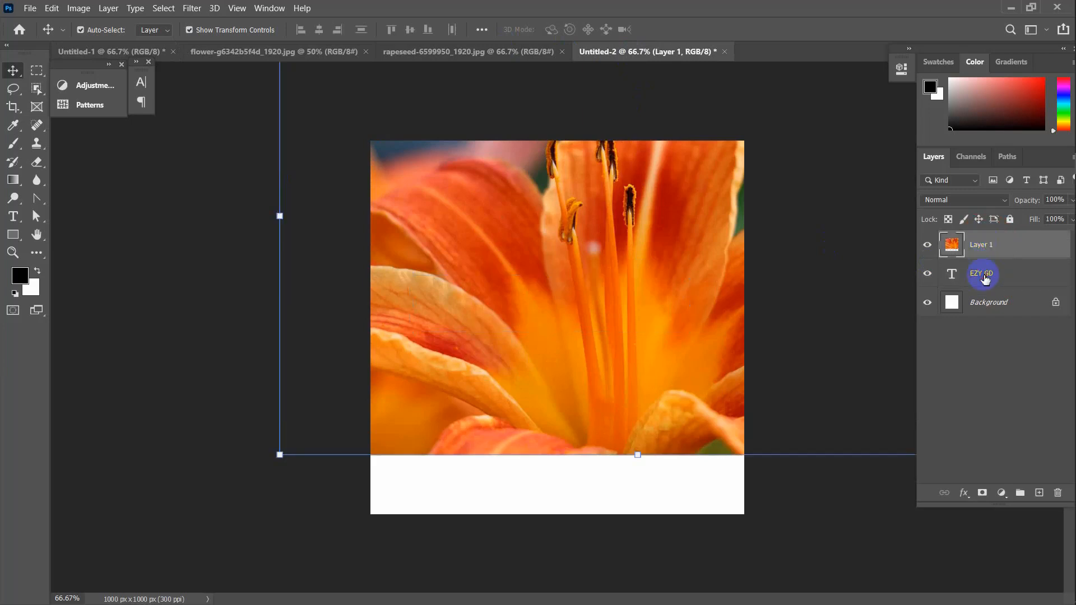
click(986, 279)
click(1006, 247)
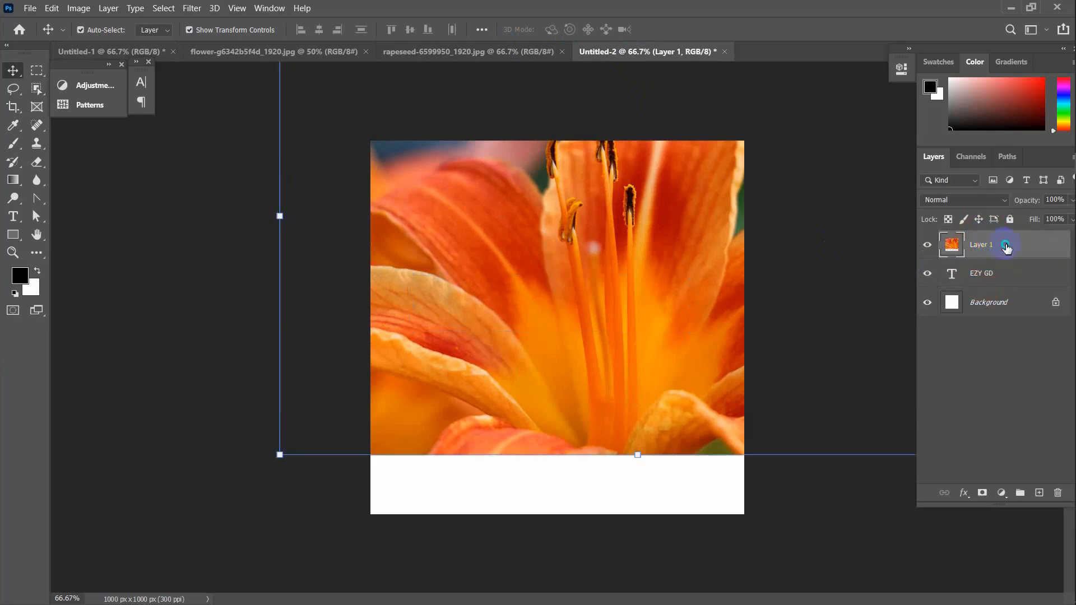
Clip Layer 1's lily photo into the EZY GD text with Create Clipping Mask
right_click(1006, 246)
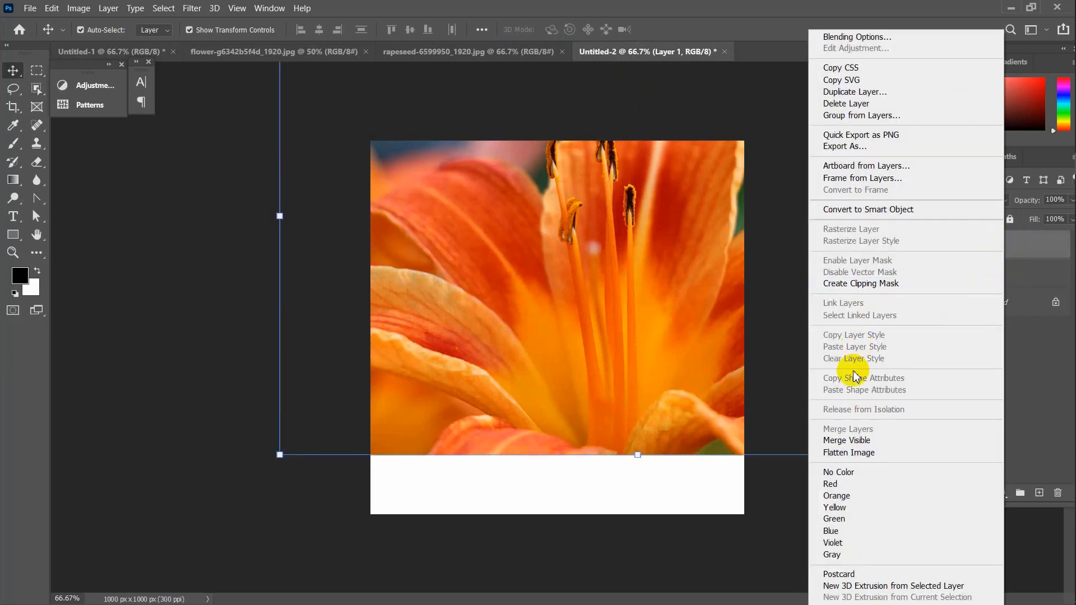
click(871, 290)
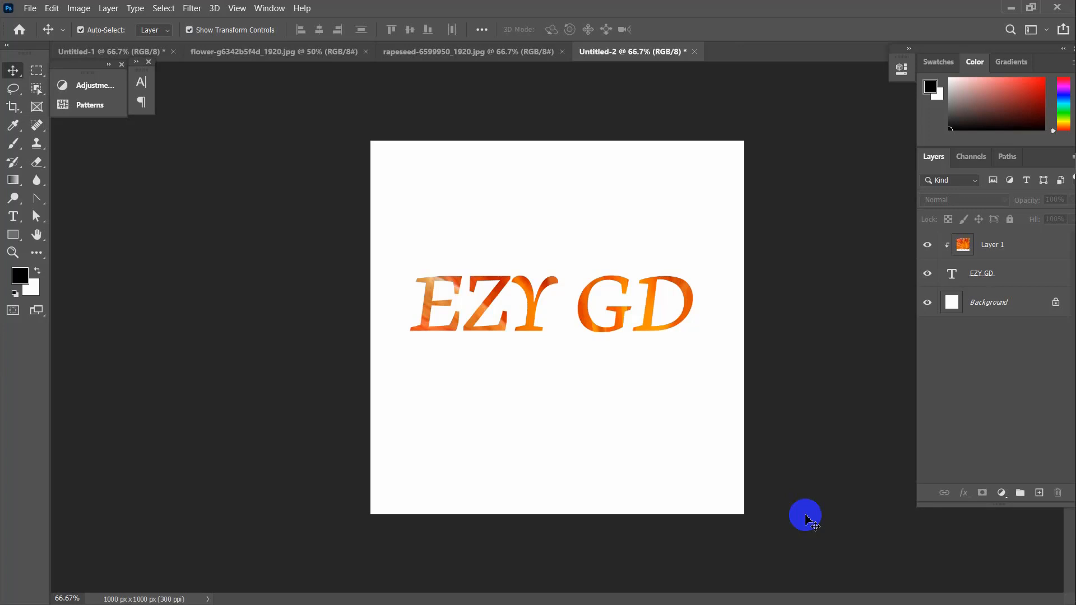
Draw a black Rectangle 1 covering the whole canvas just above the Background layer
click(991, 305)
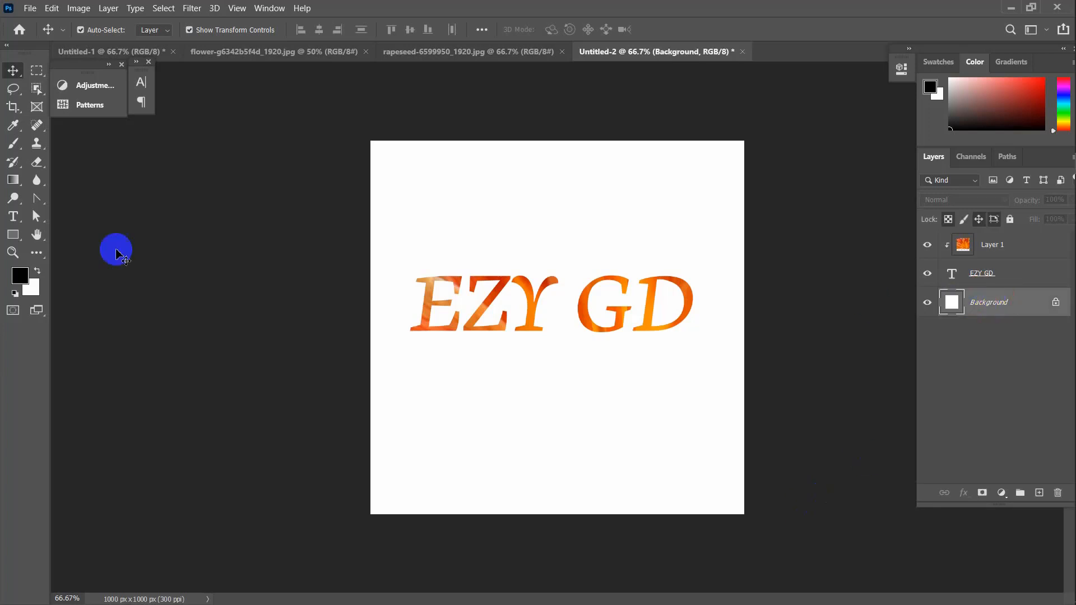
click(14, 235)
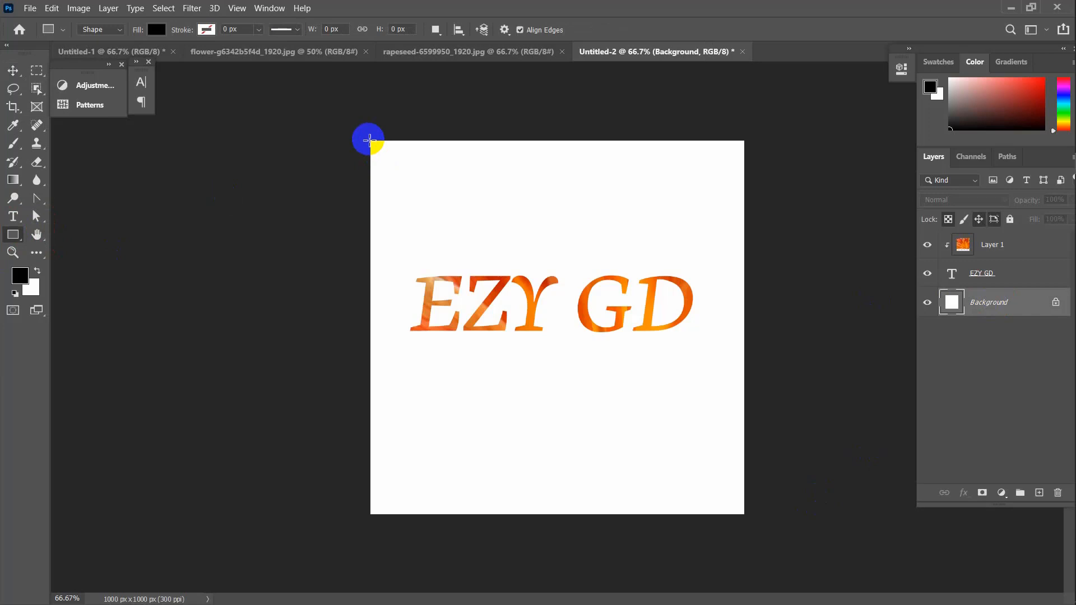
drag(369, 140, 746, 516)
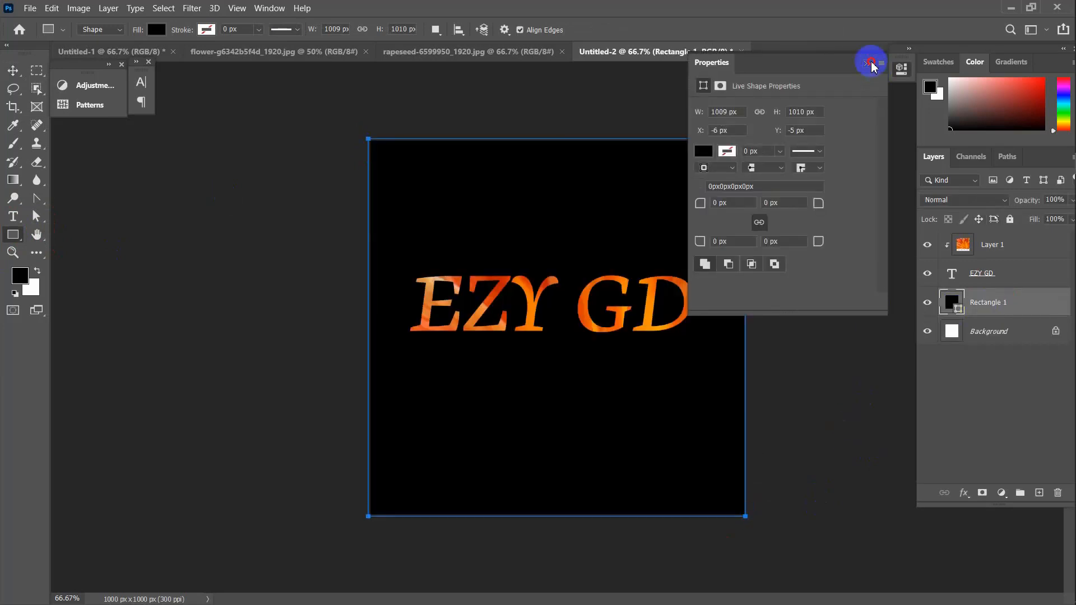
click(868, 64)
click(12, 70)
click(218, 269)
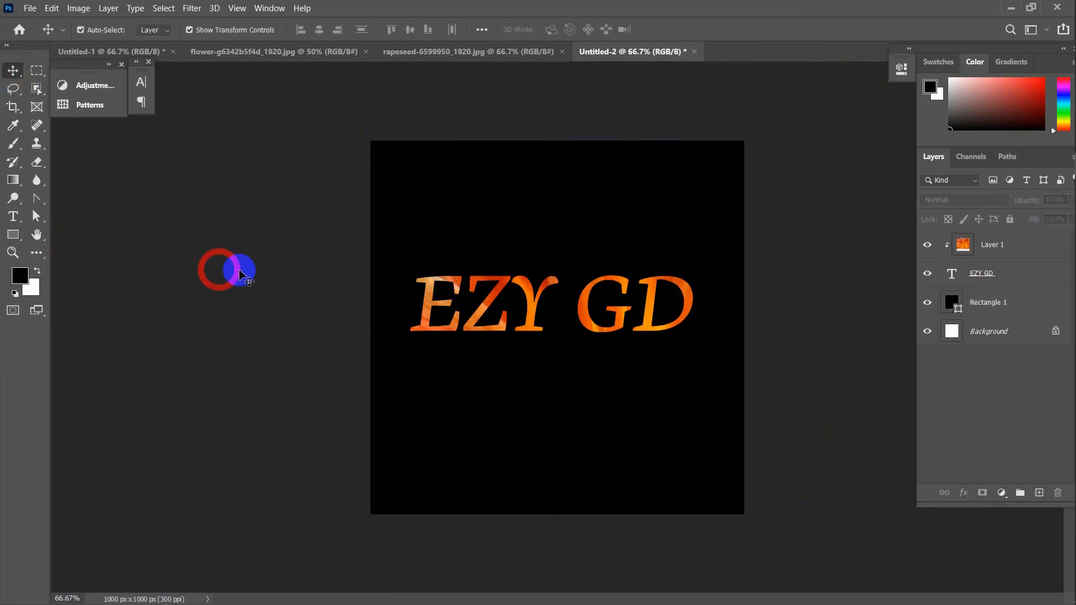
click(987, 256)
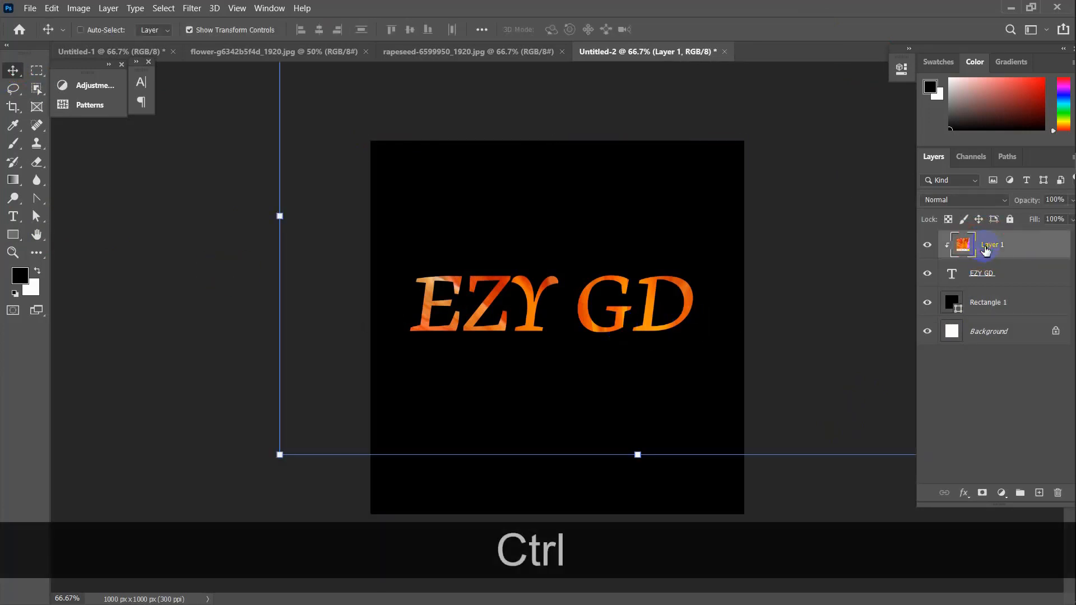
Scale the clipped lily photo to about 45% and recentre it behind the EZY GD letters
key(ctrl+t)
drag(281, 453, 368, 329)
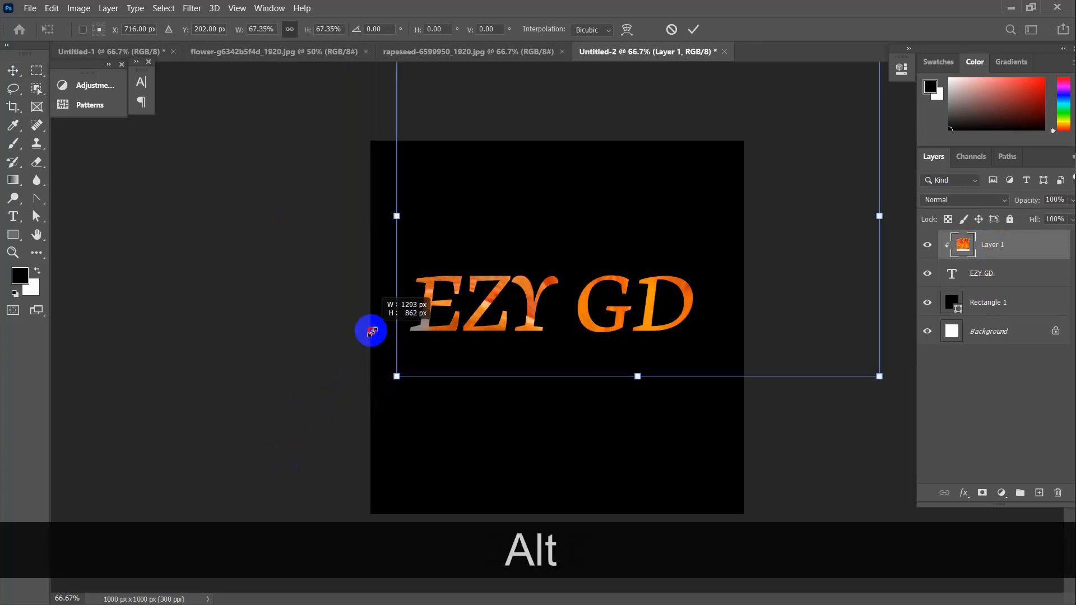
drag(654, 217, 613, 291)
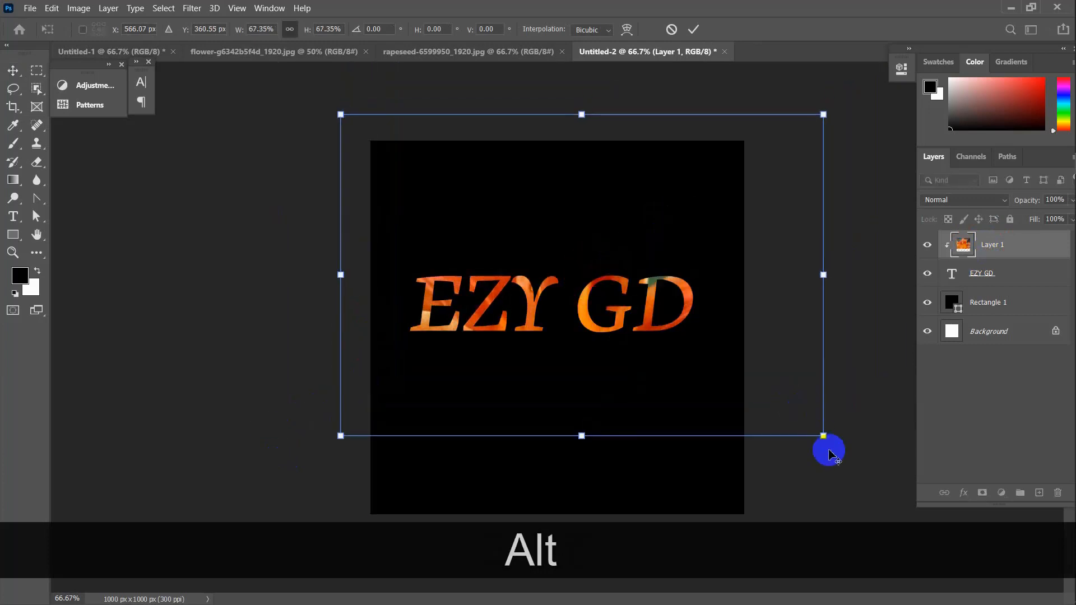
drag(824, 440, 663, 386)
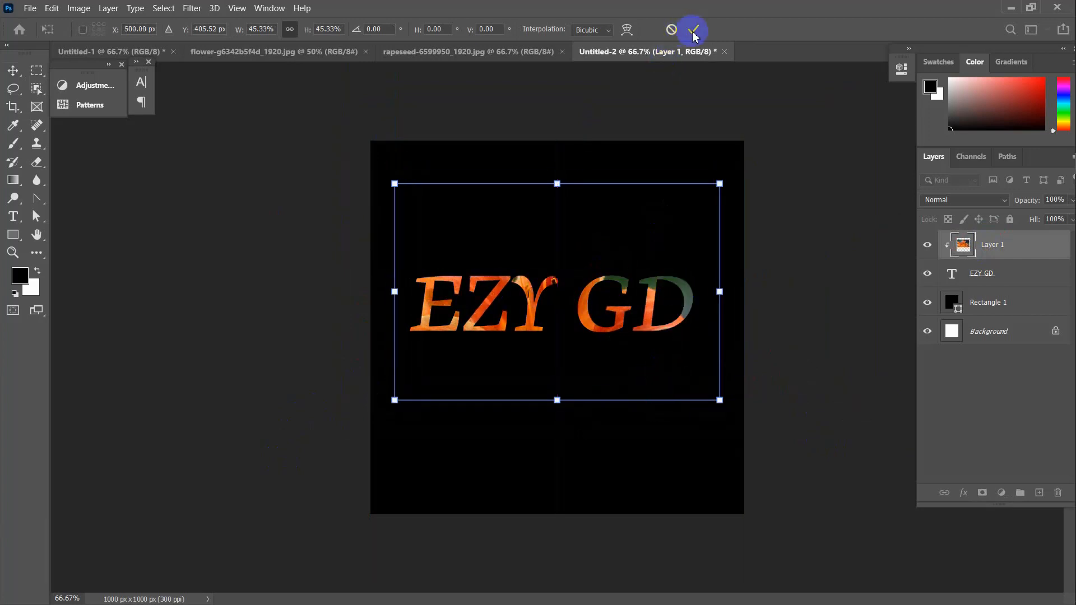
click(693, 29)
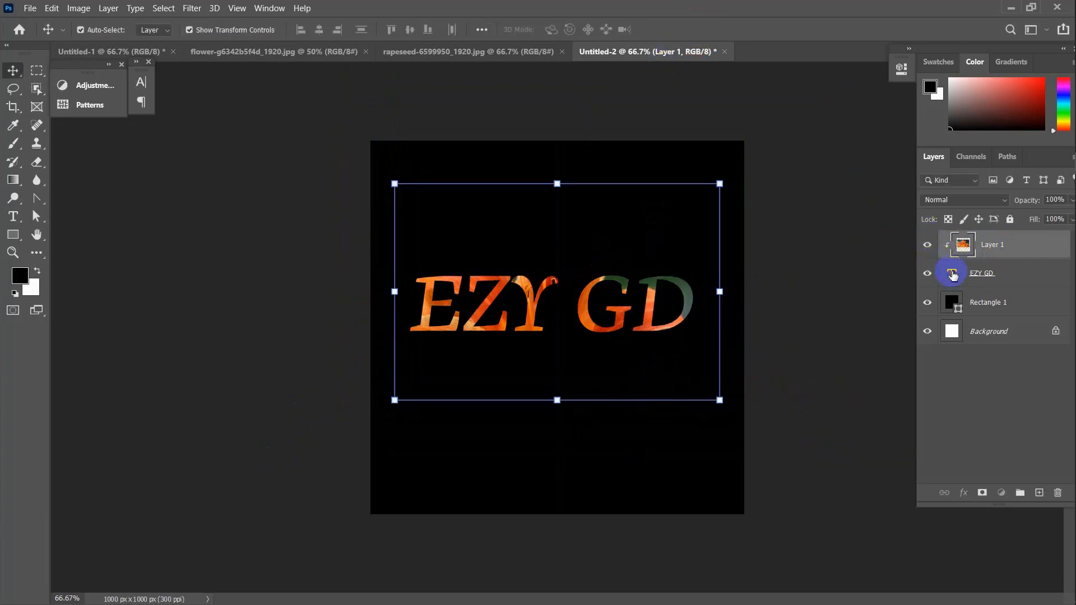
double_click(953, 275)
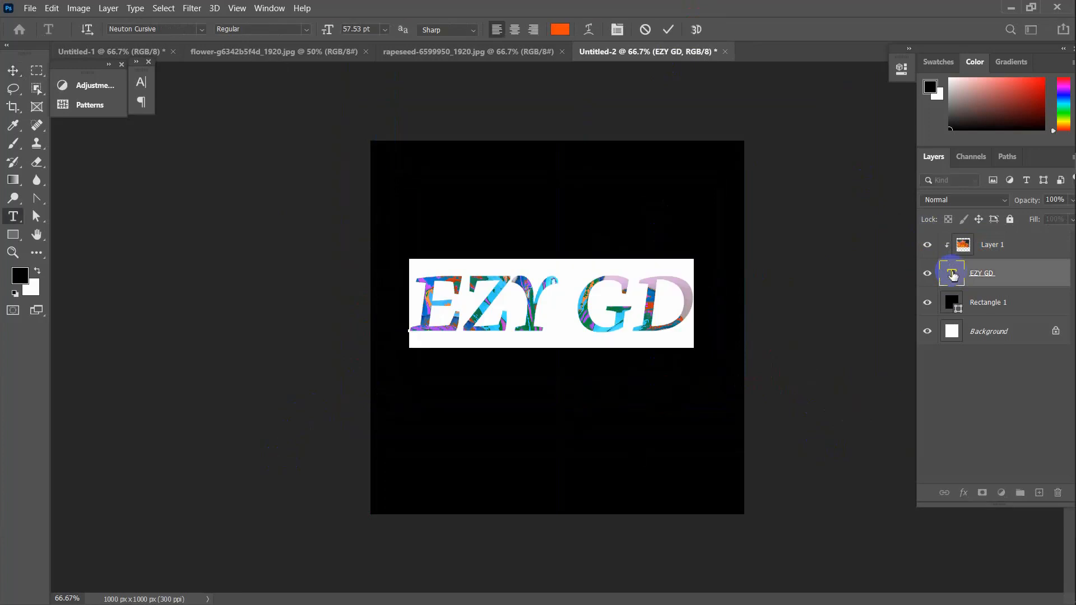
Replace the heading with 'Graphic' and 'Design' on two lines and commit it
text(Grap)
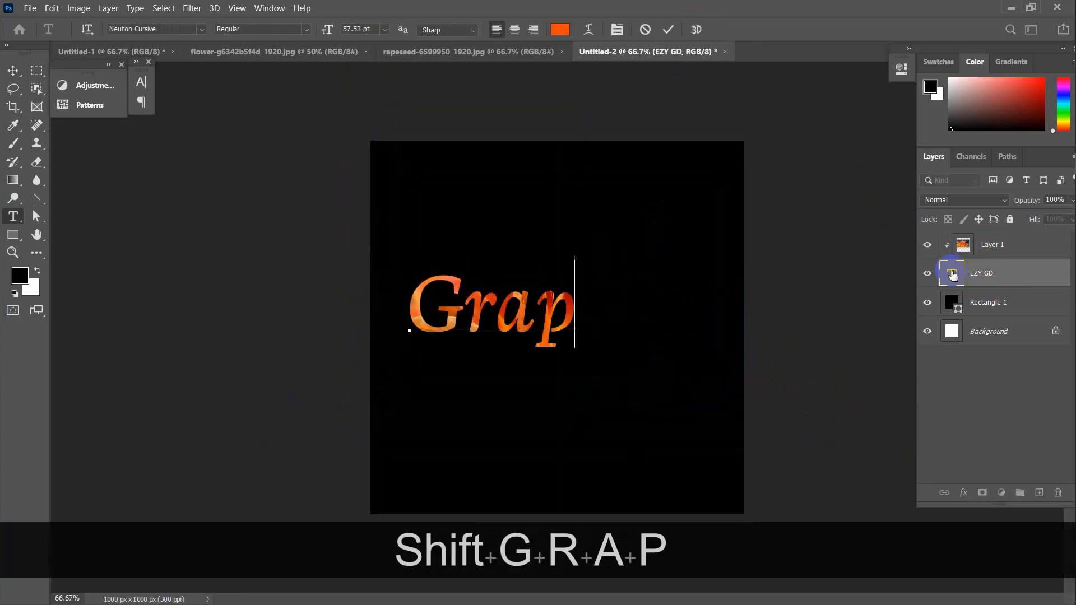
text(hic)
key(Return)
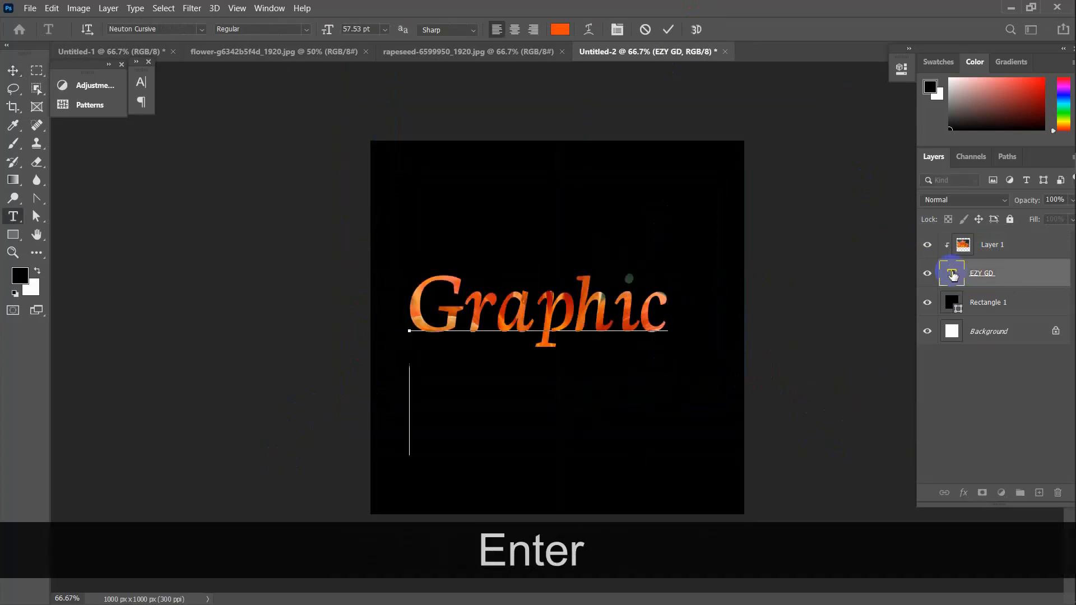
text(De)
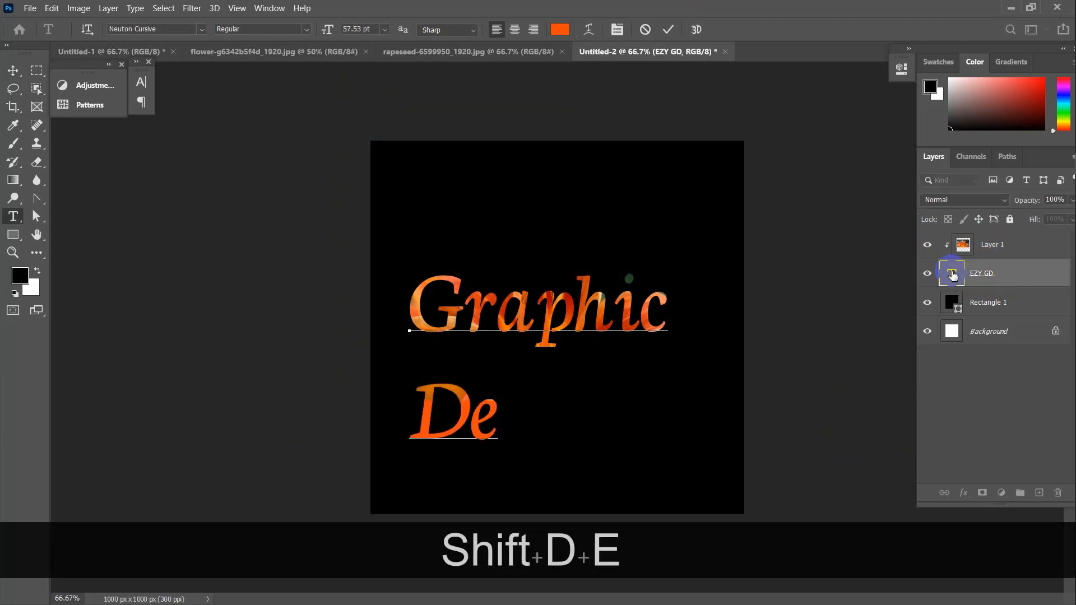
text(sign)
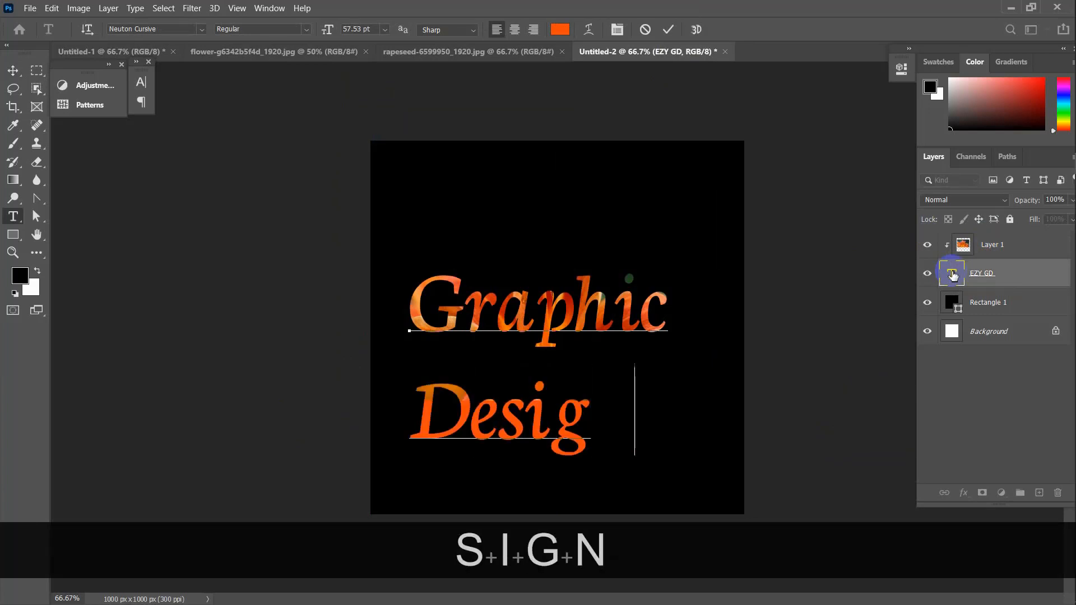
click(668, 29)
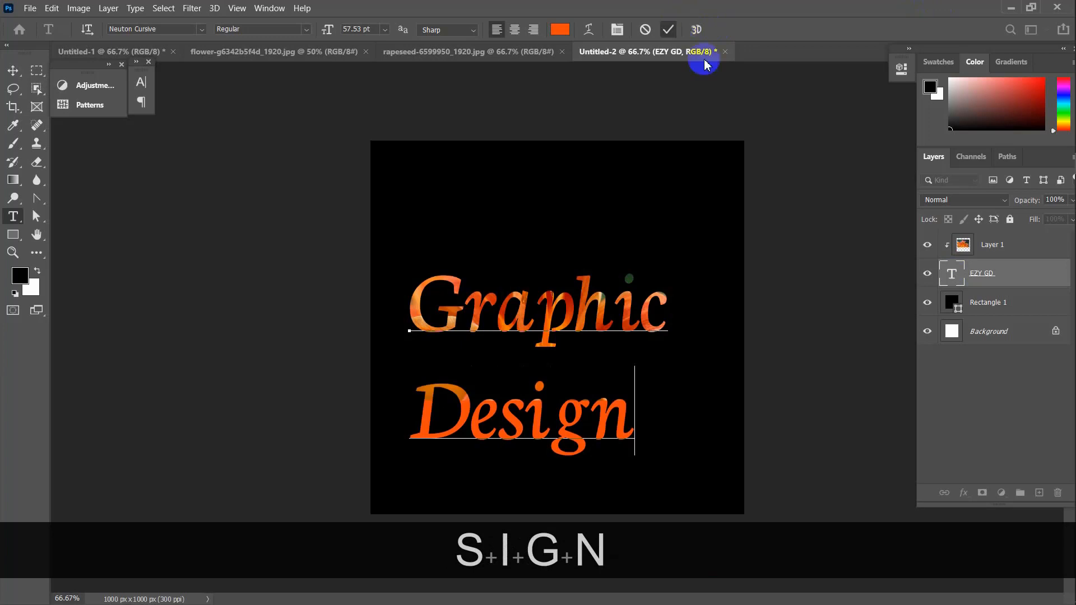
click(823, 343)
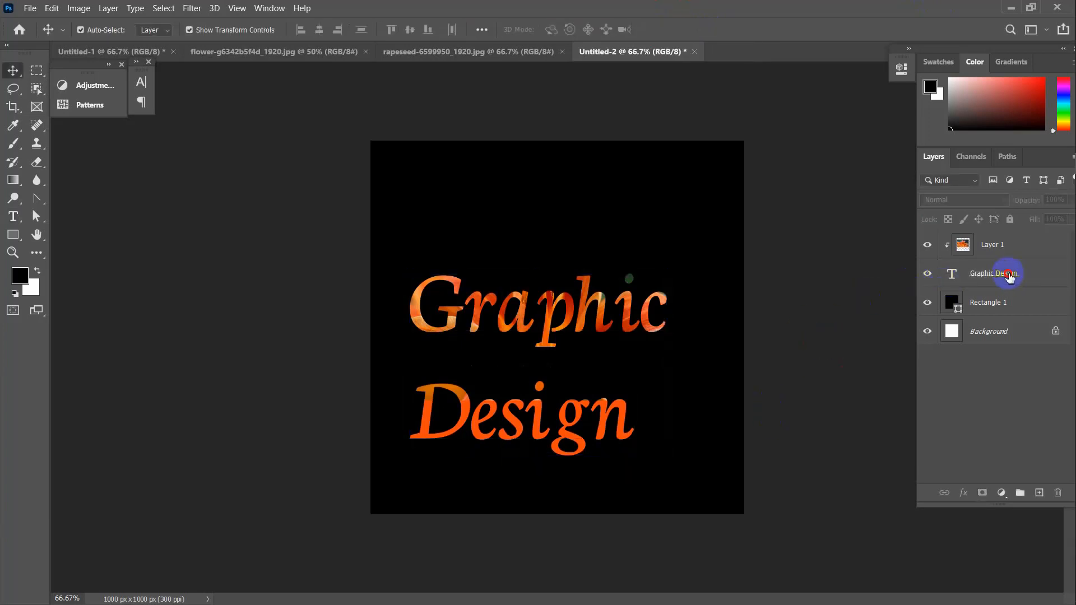
Group the lily photo layer and the Graphic Design text into Group 1
click(997, 243)
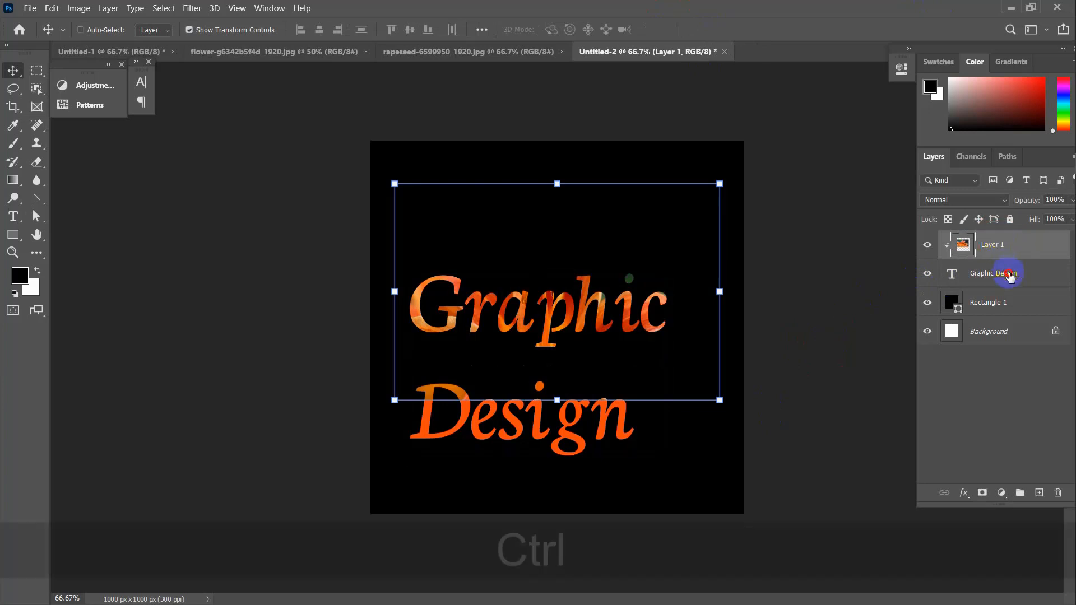
ctrl+click(1010, 274)
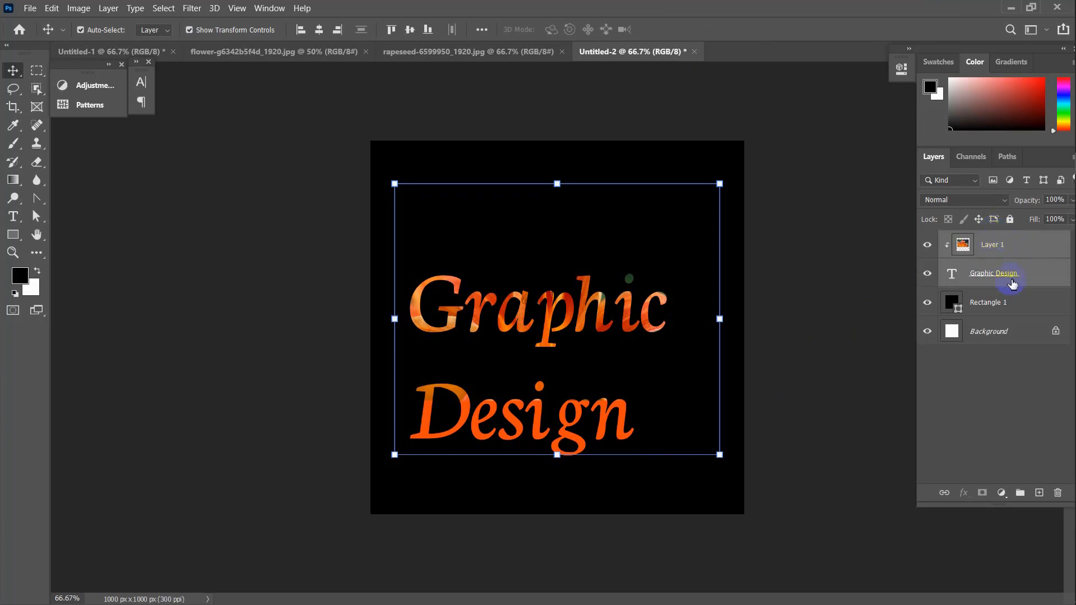
key(ctrl+g)
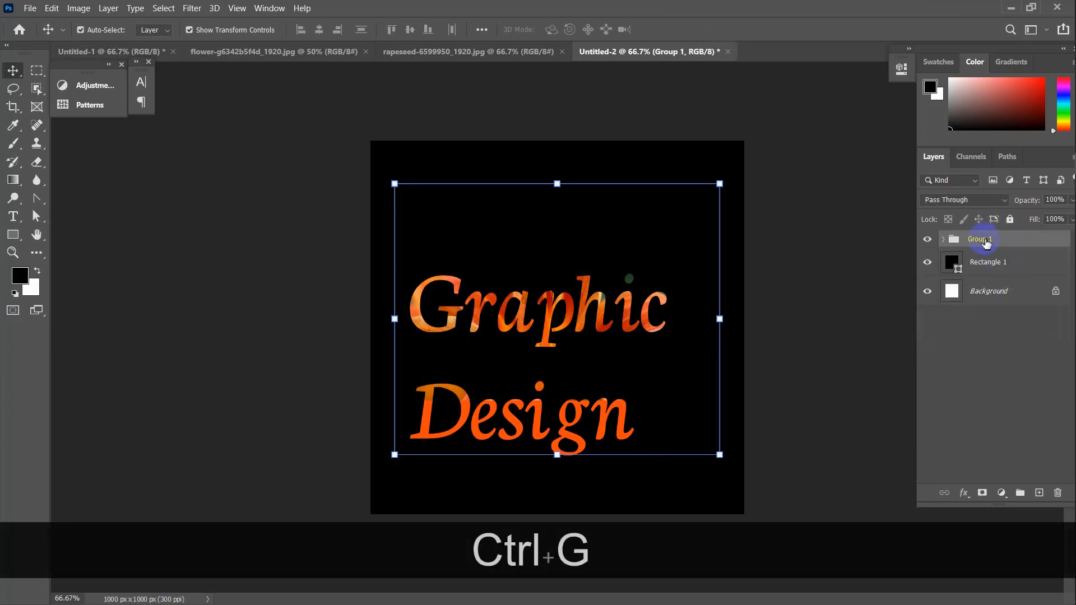
click(1004, 330)
click(1000, 241)
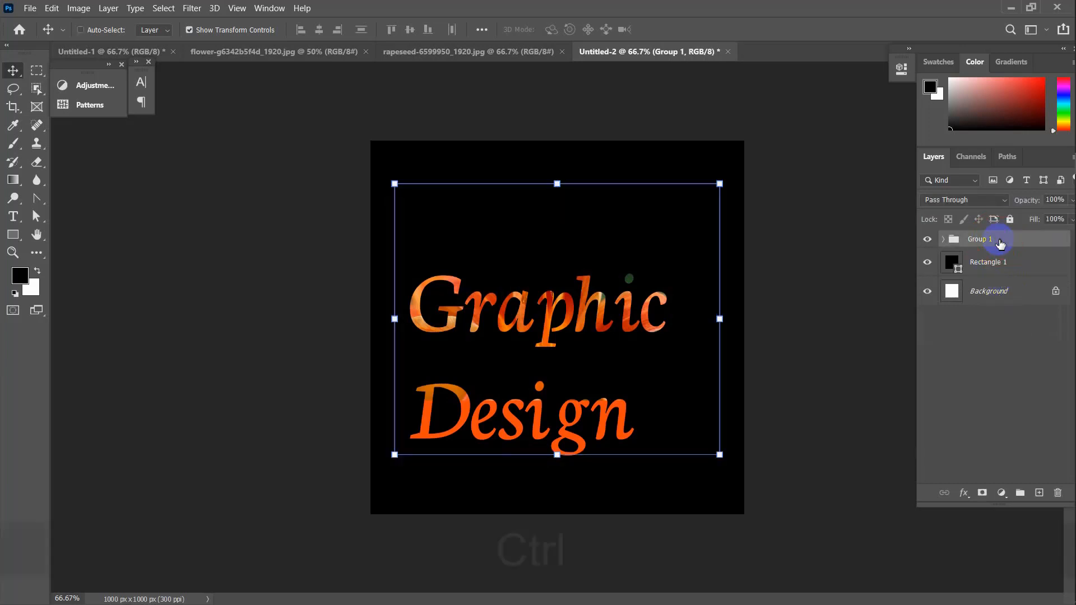
Nudge Group 1 slightly up and right with Free Transform, then expand it
key(ctrl+t)
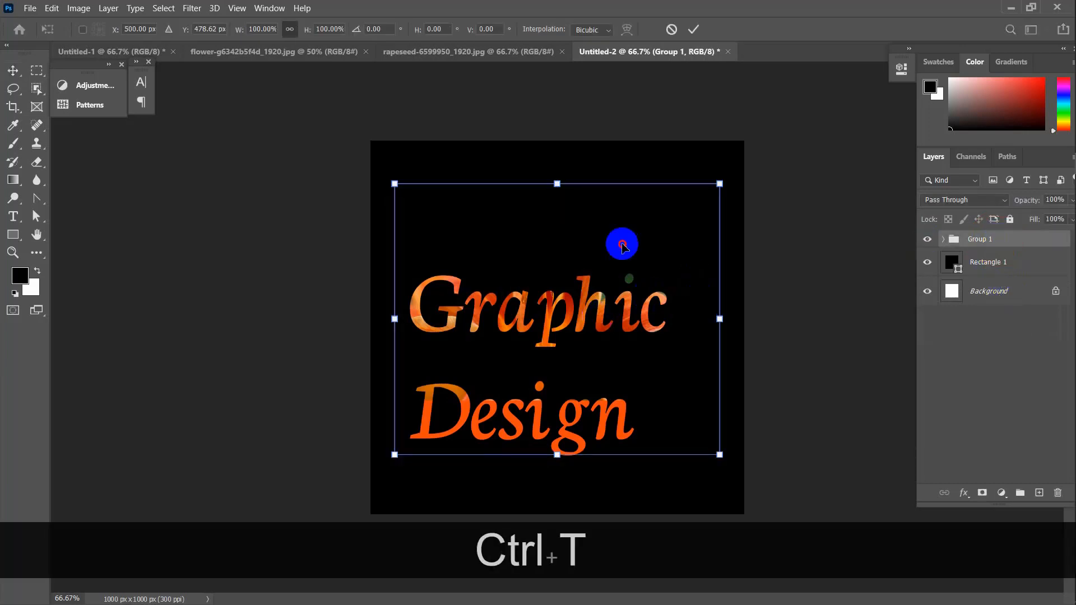
drag(622, 245, 617, 291)
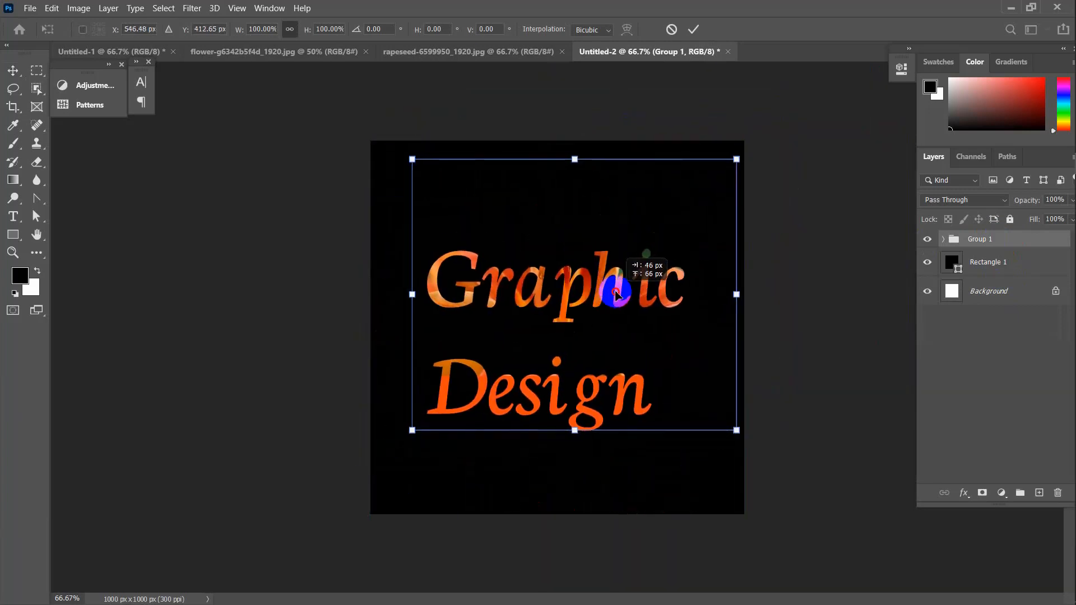
click(694, 31)
click(839, 306)
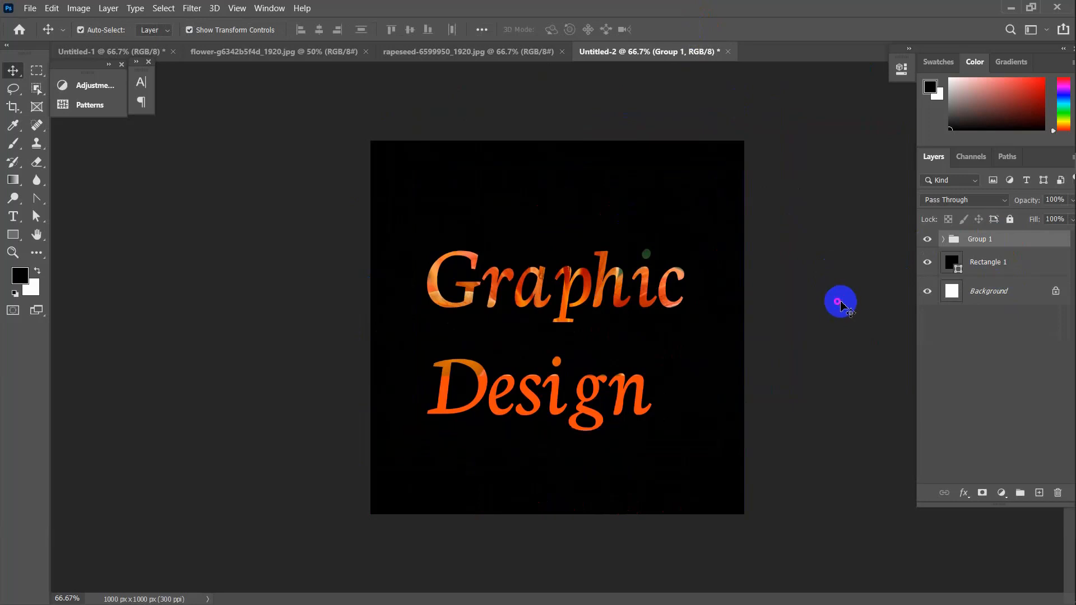
click(945, 239)
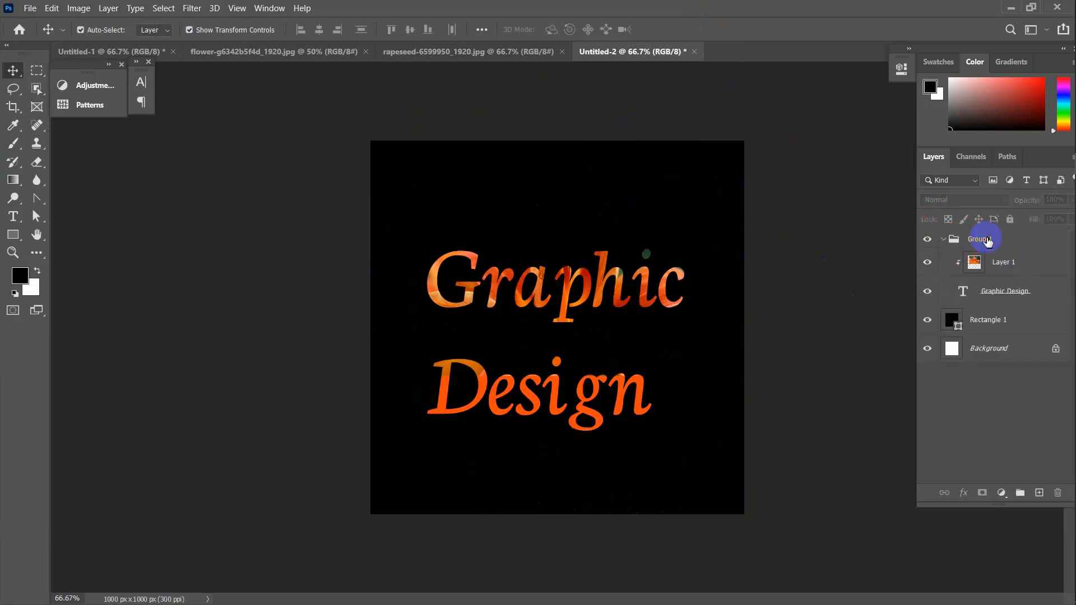
Shift the Graphic Design text slightly toward the lower right
click(985, 239)
right_click(985, 238)
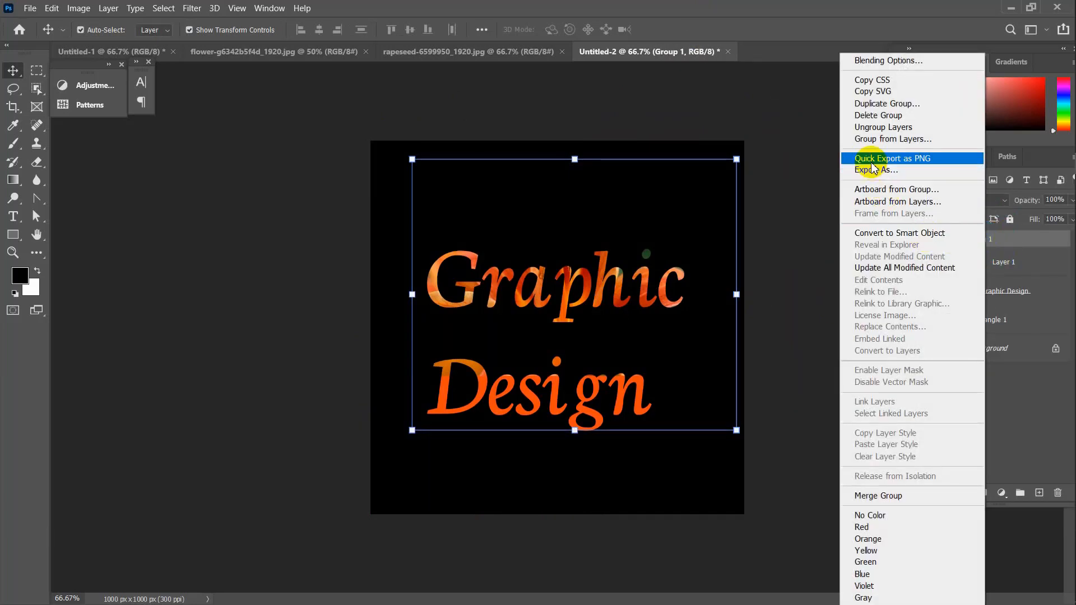
click(805, 208)
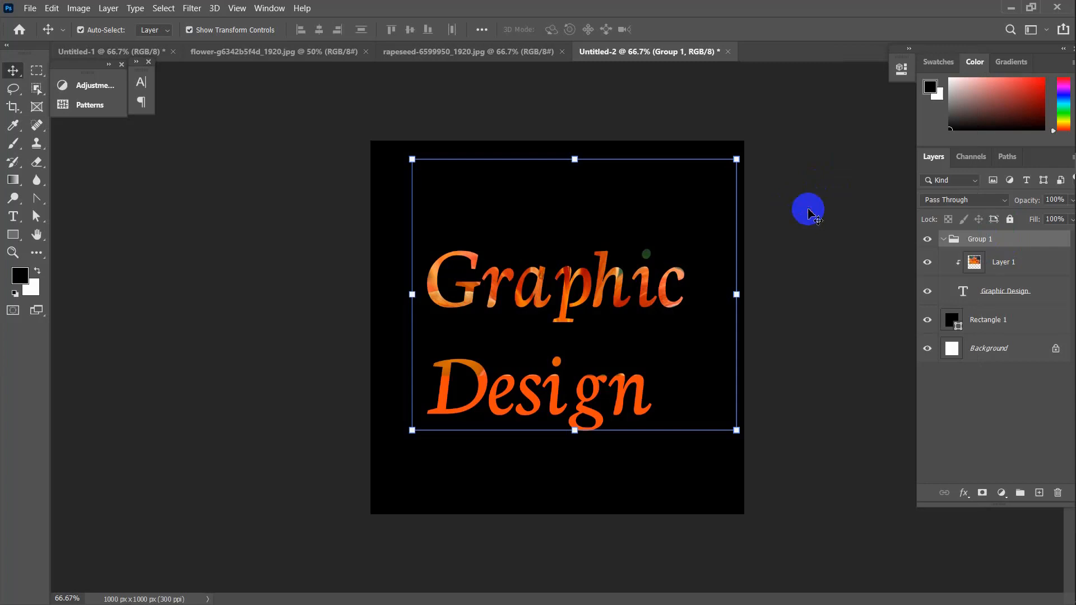
click(944, 239)
click(841, 301)
click(656, 435)
drag(656, 435, 685, 449)
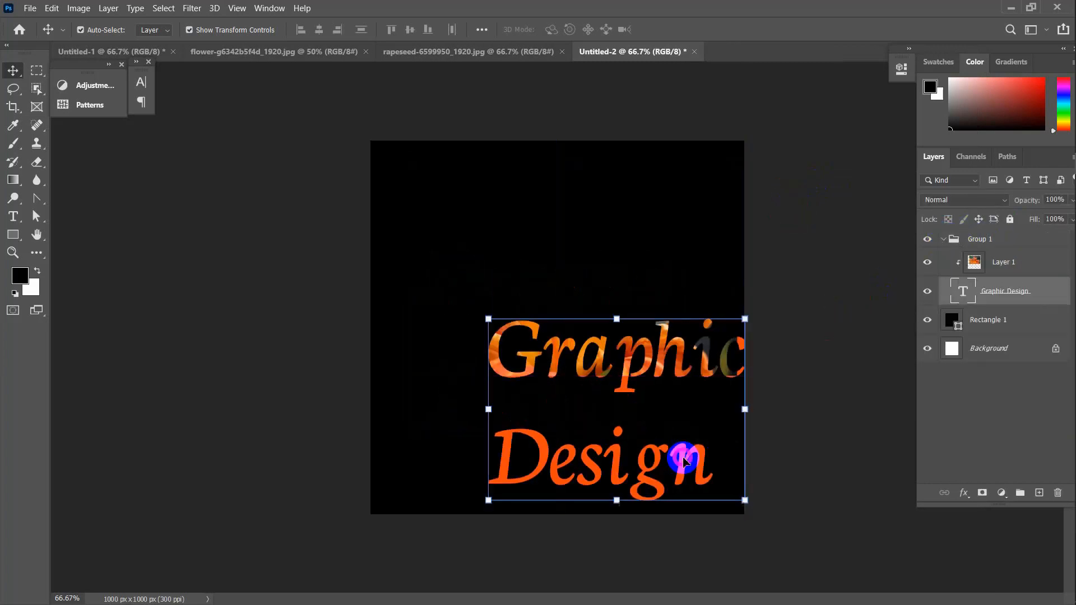
Ungroup Group 1 and delete both the lily photo and Graphic Design text layers
click(1009, 292)
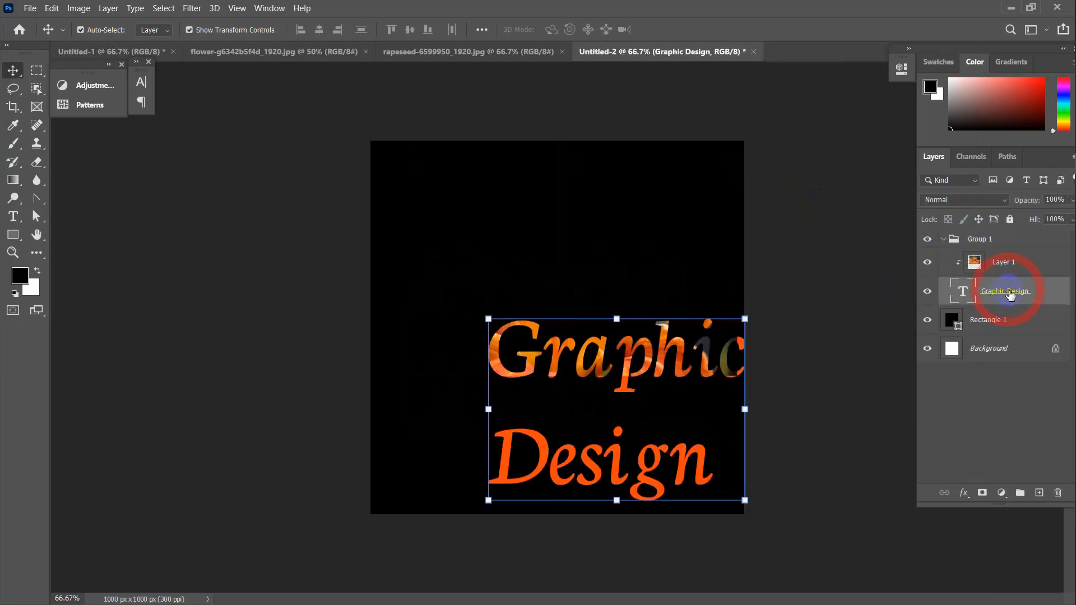
click(982, 240)
right_click(985, 240)
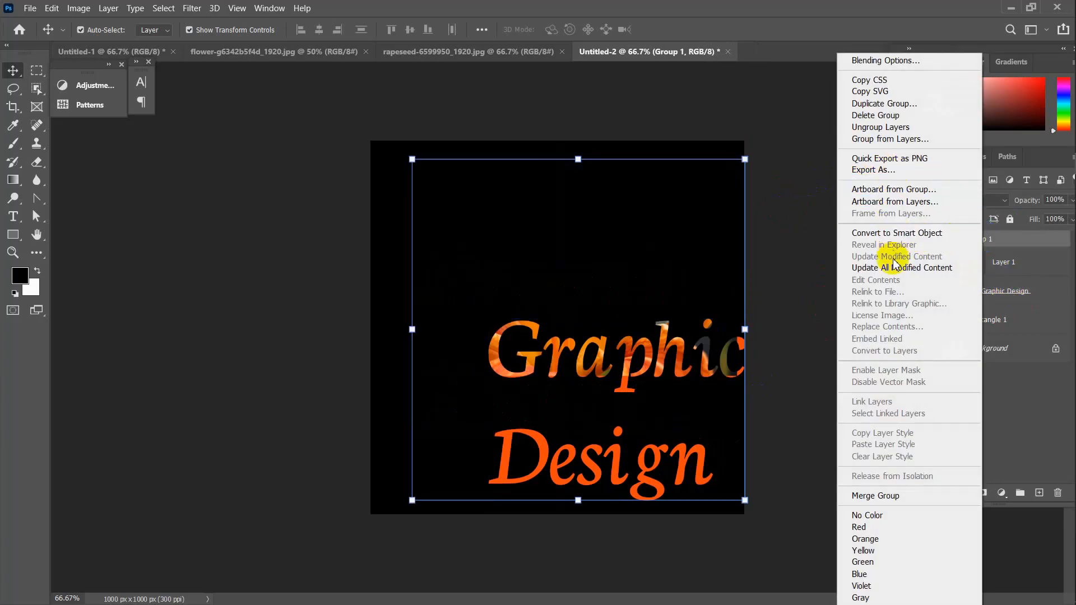
click(891, 128)
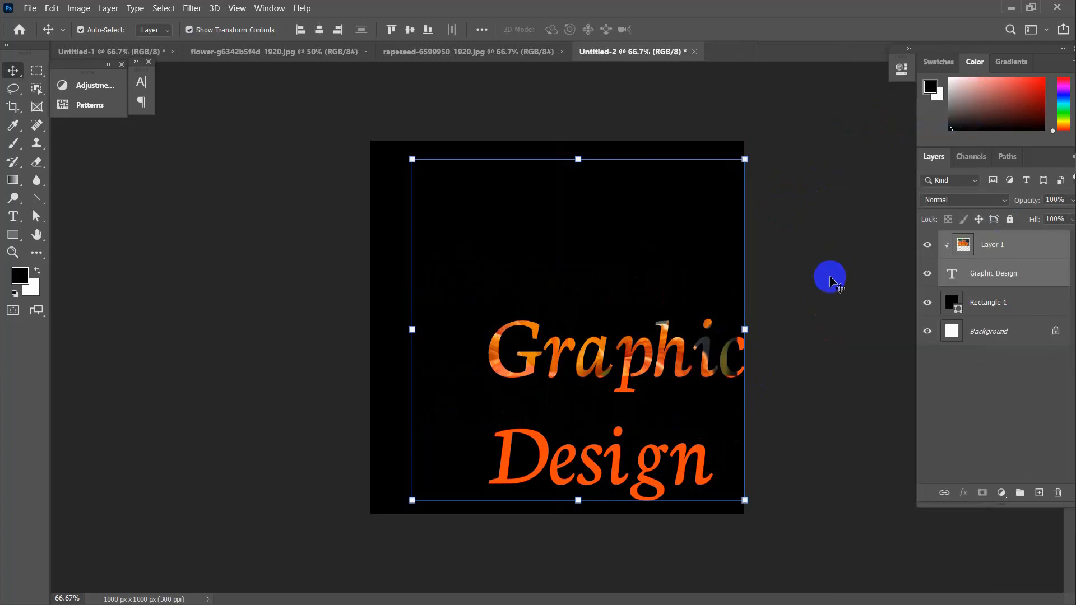
click(1007, 250)
key(Delete)
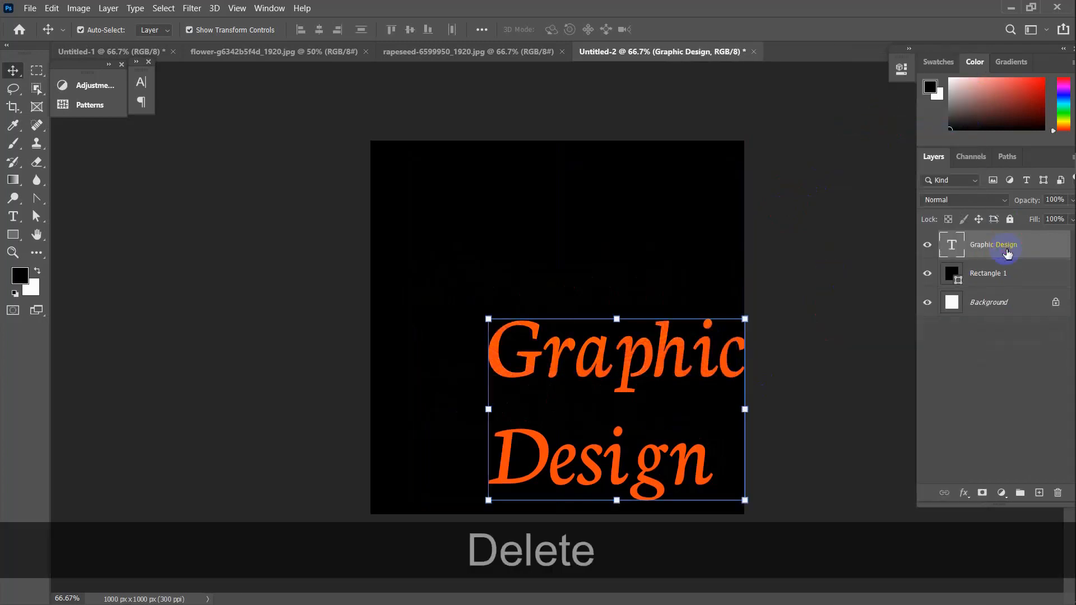
key(Delete)
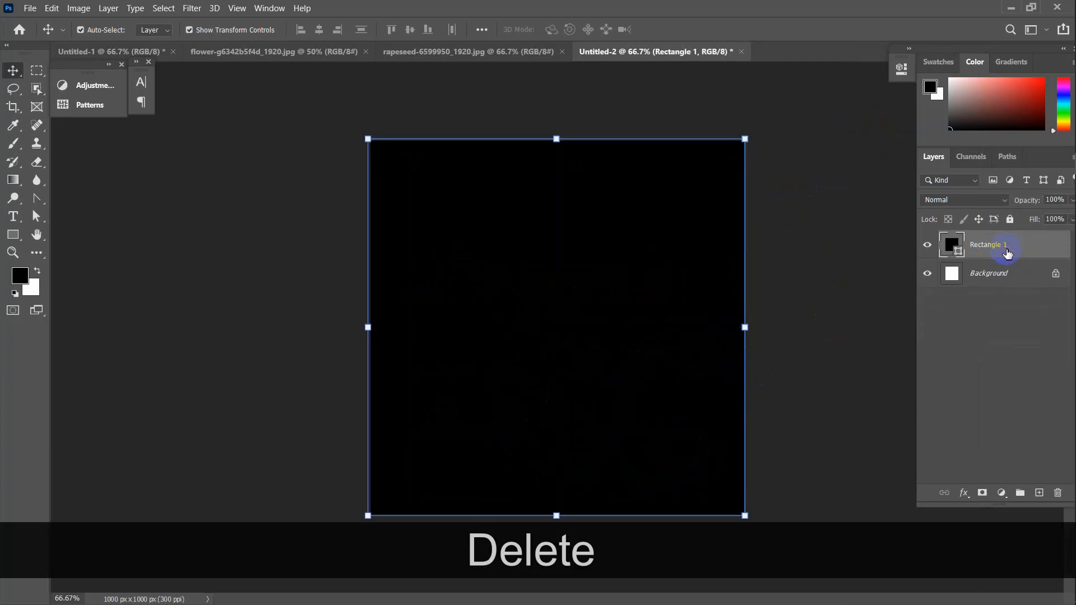
click(617, 271)
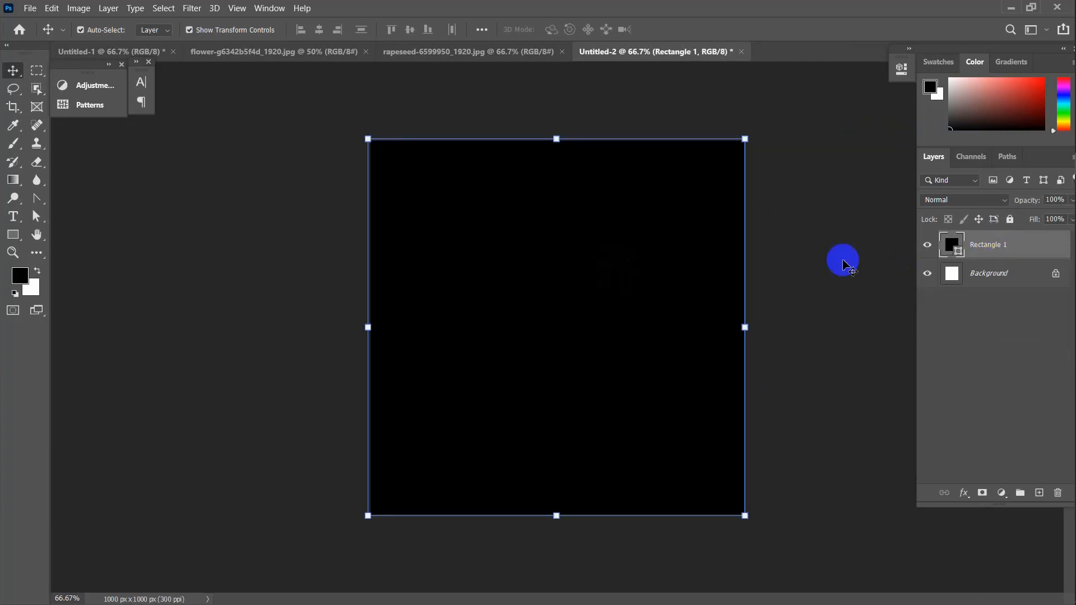
Apply Lock All to the Rectangle 1 layer, then deselect it
click(1010, 220)
click(786, 319)
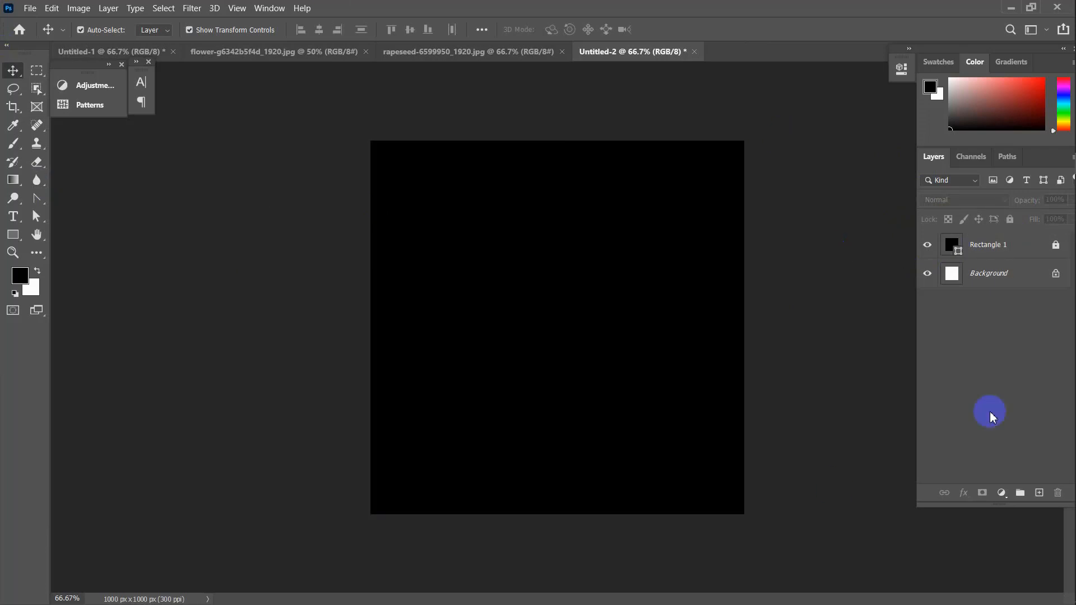
Add a right-aligned placeholder paragraph box in 17 pt Neuton Cursive on the black square
click(13, 221)
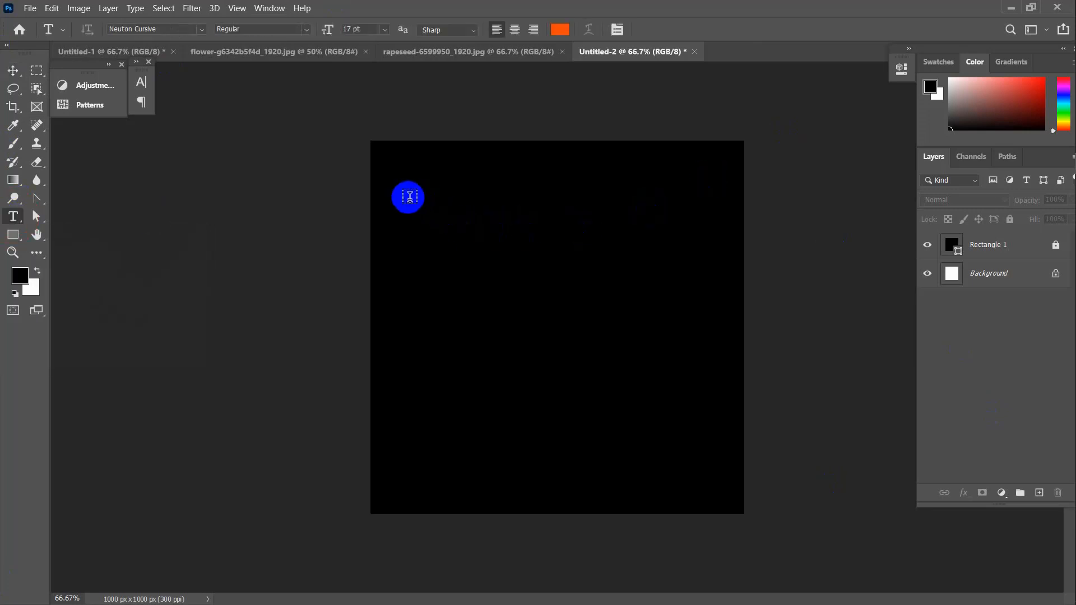
drag(409, 197, 700, 404)
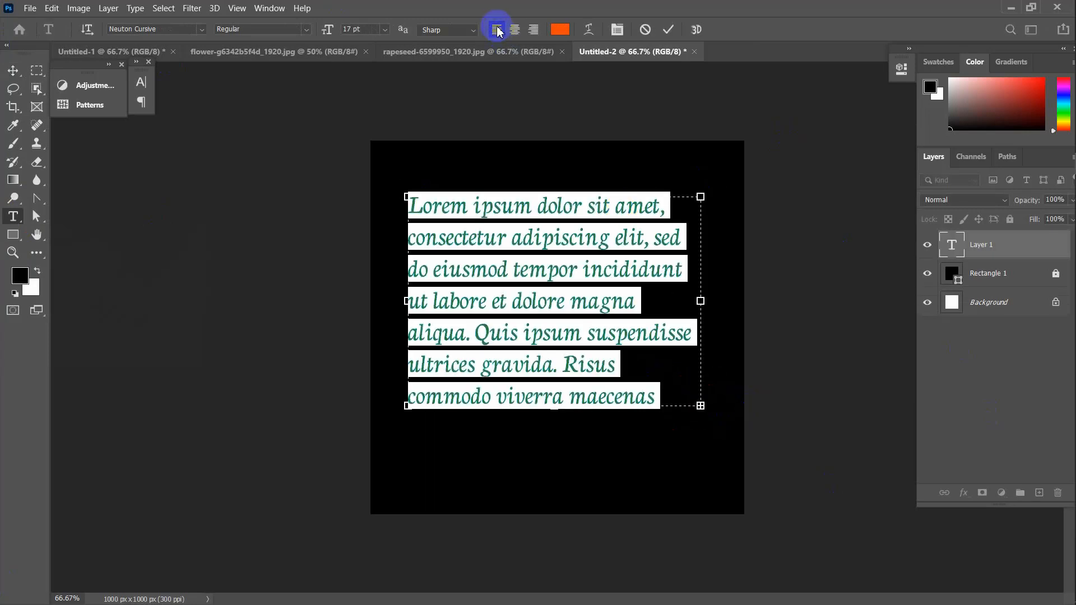
click(514, 33)
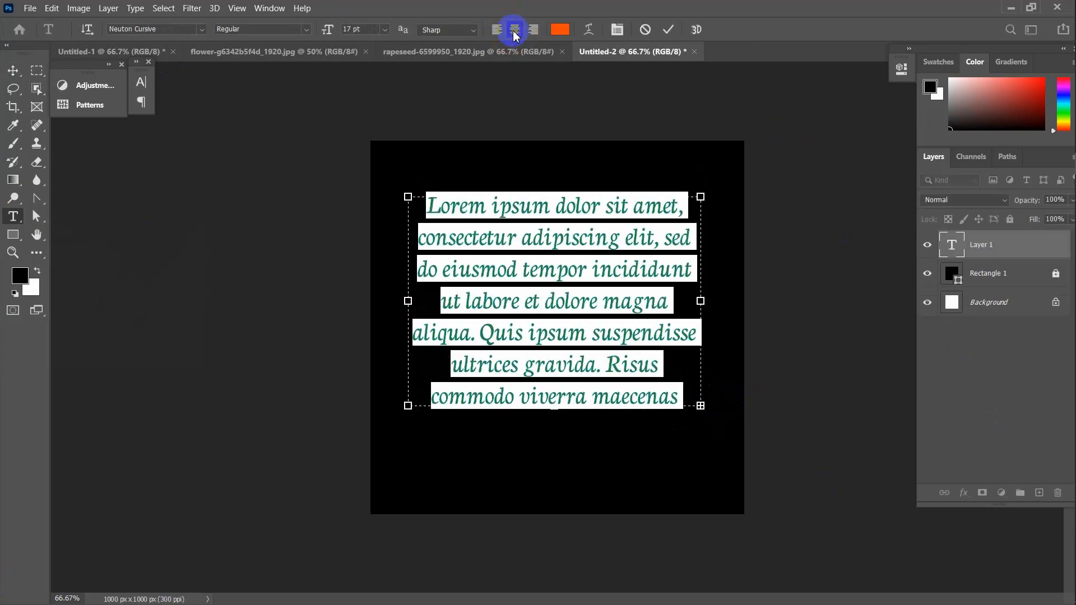
click(534, 30)
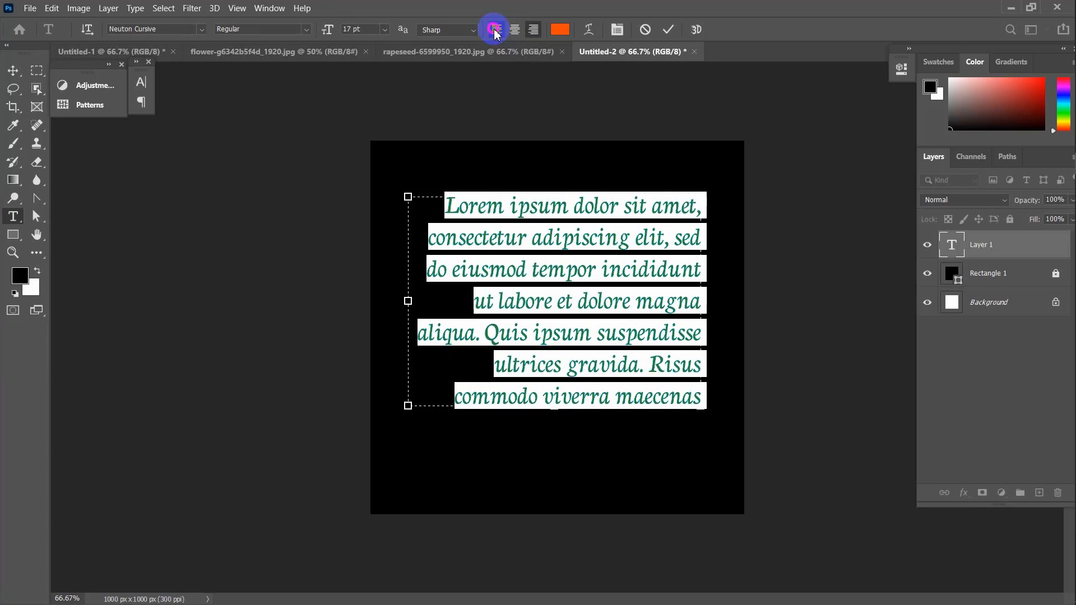
click(496, 32)
click(516, 33)
click(537, 34)
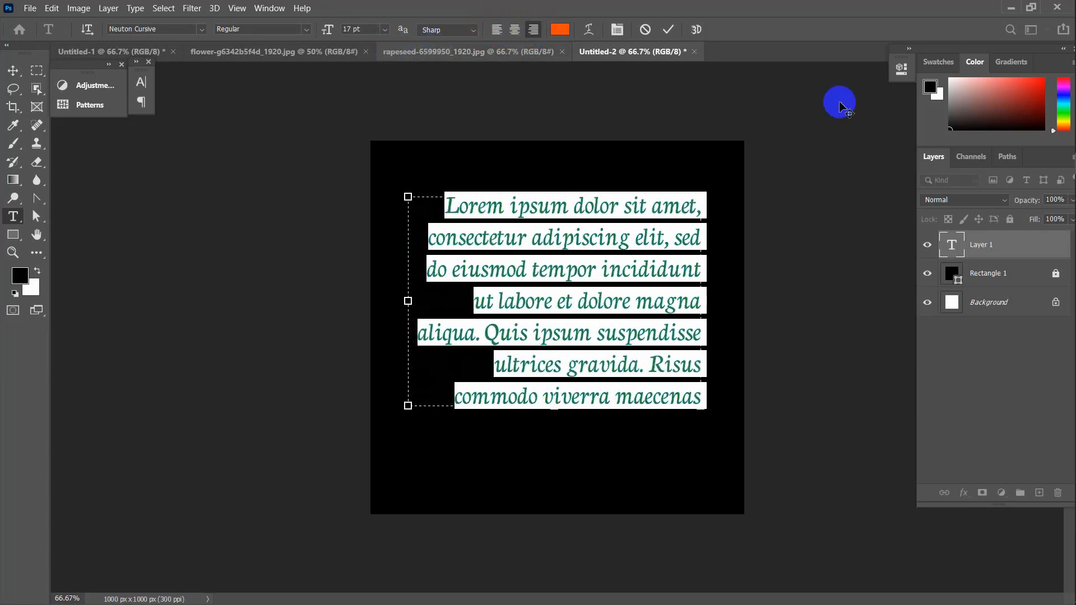
click(141, 83)
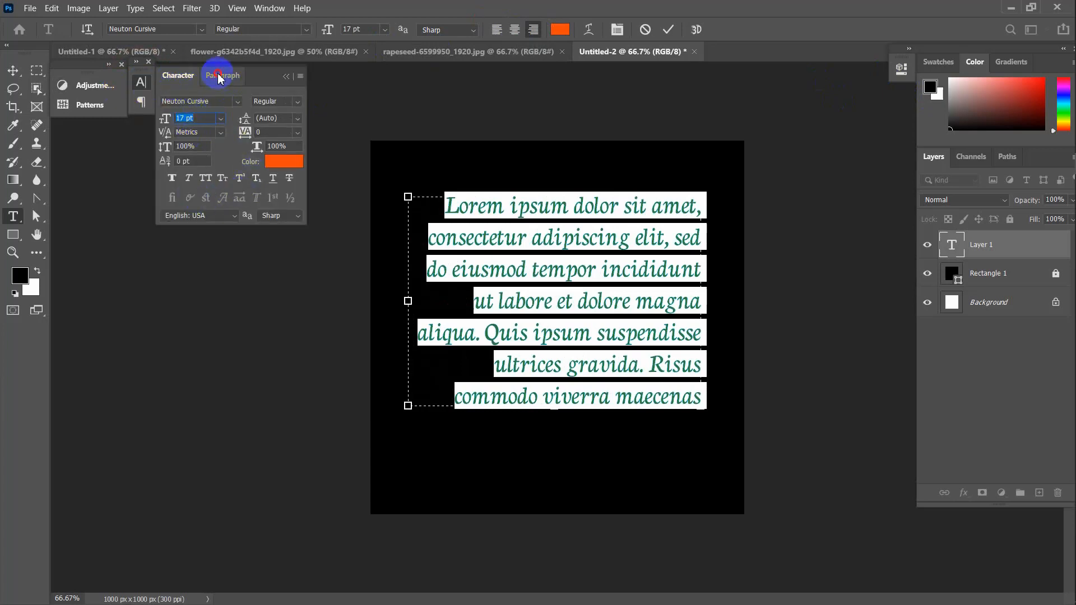
Compare the Paragraph panel's alignment and justify options, settling on Left align
click(221, 78)
click(173, 101)
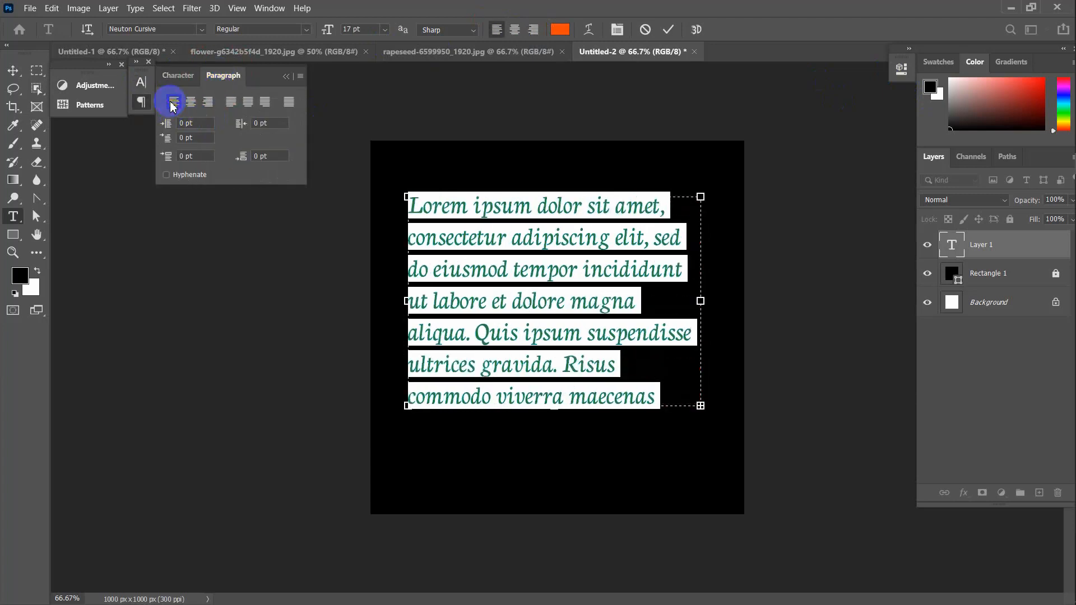
click(191, 106)
click(209, 105)
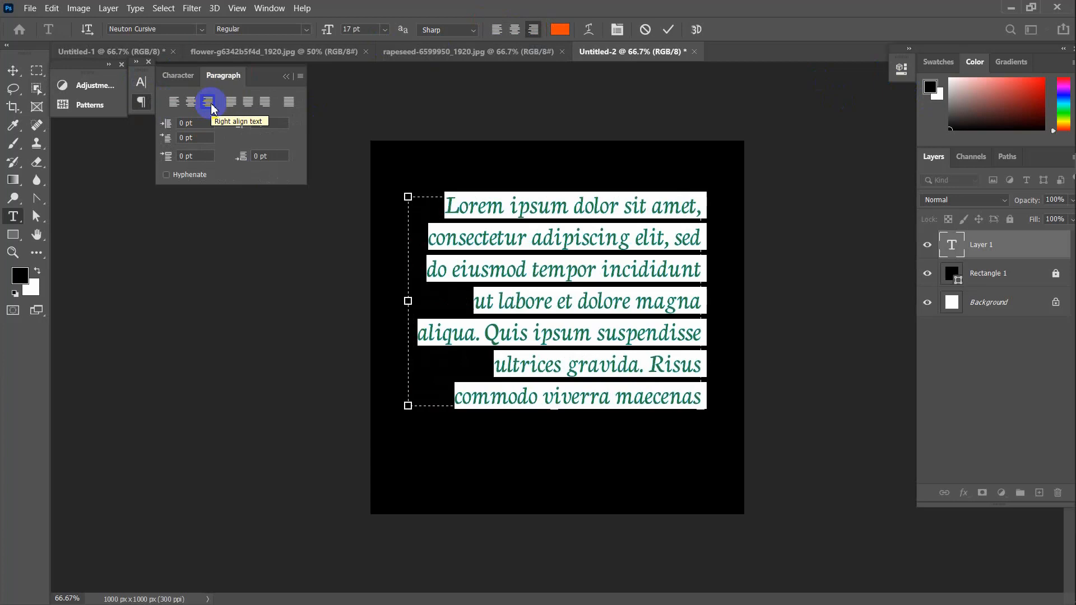
click(173, 103)
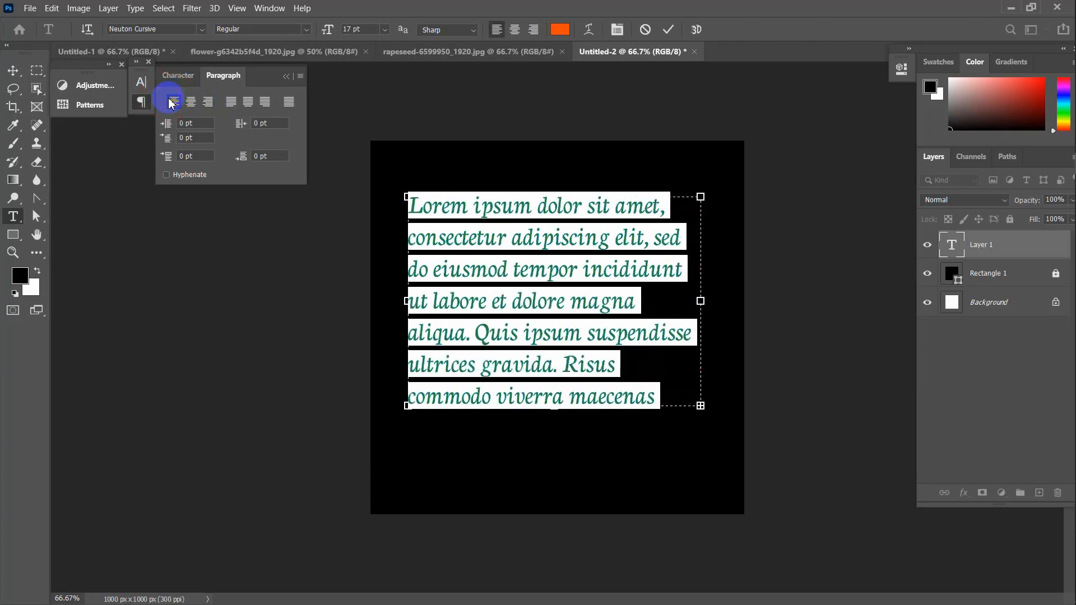
click(232, 103)
click(250, 103)
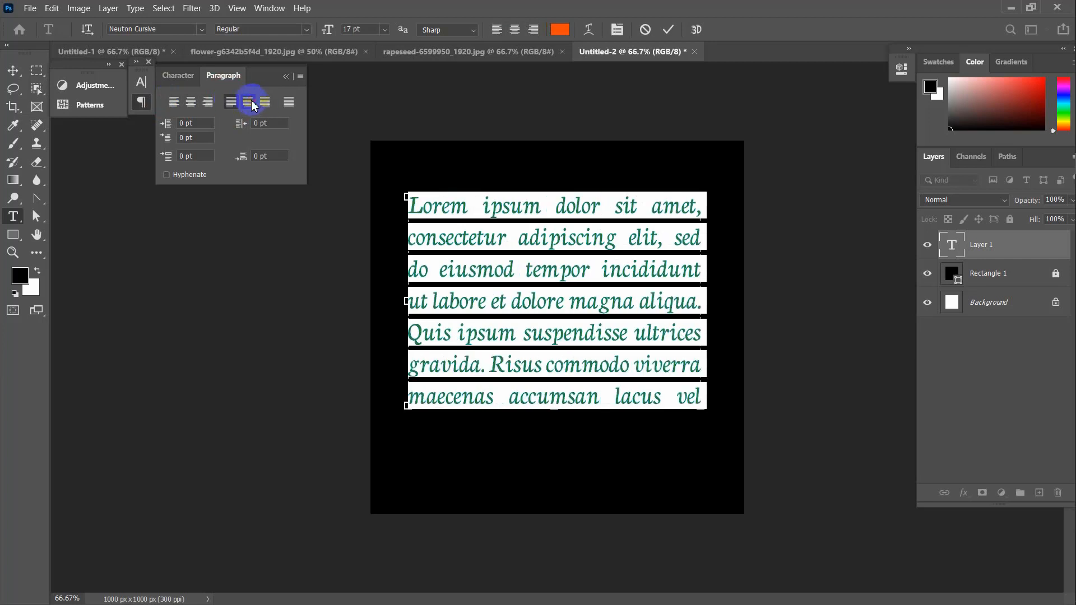
click(265, 103)
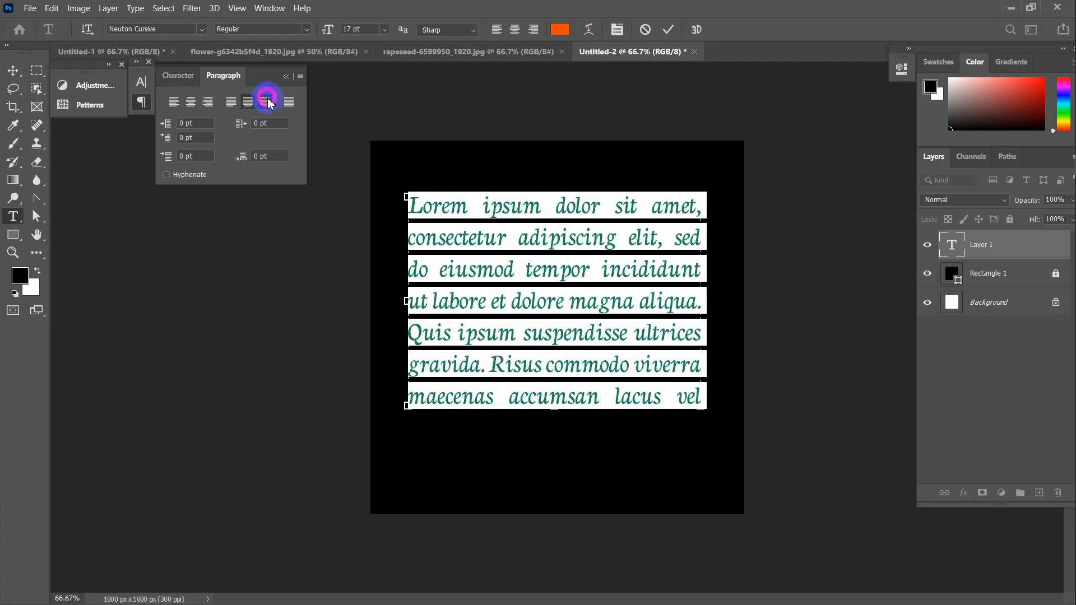
click(291, 102)
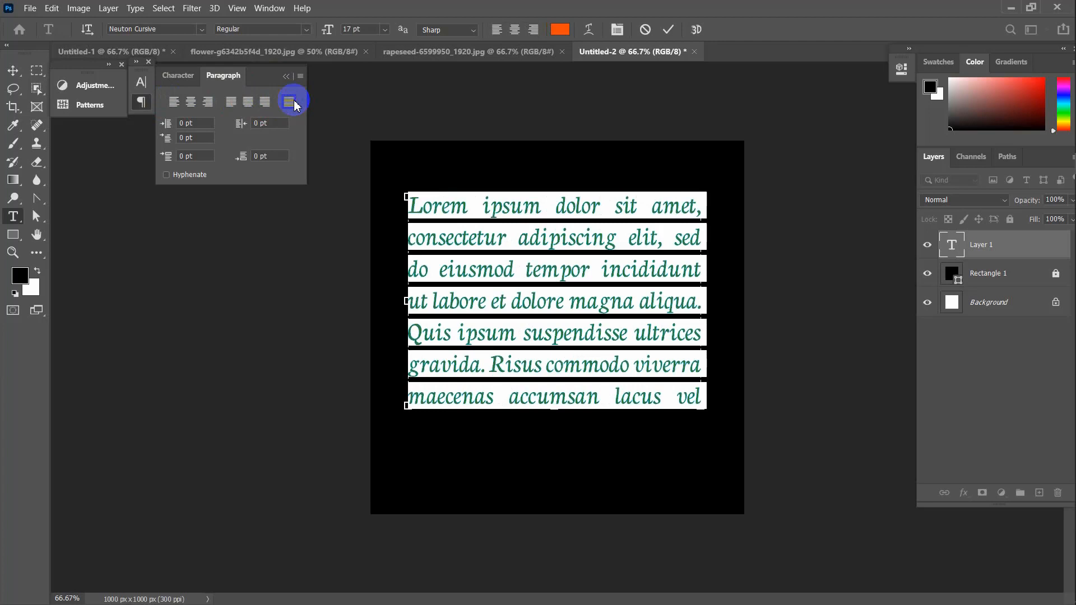
click(175, 103)
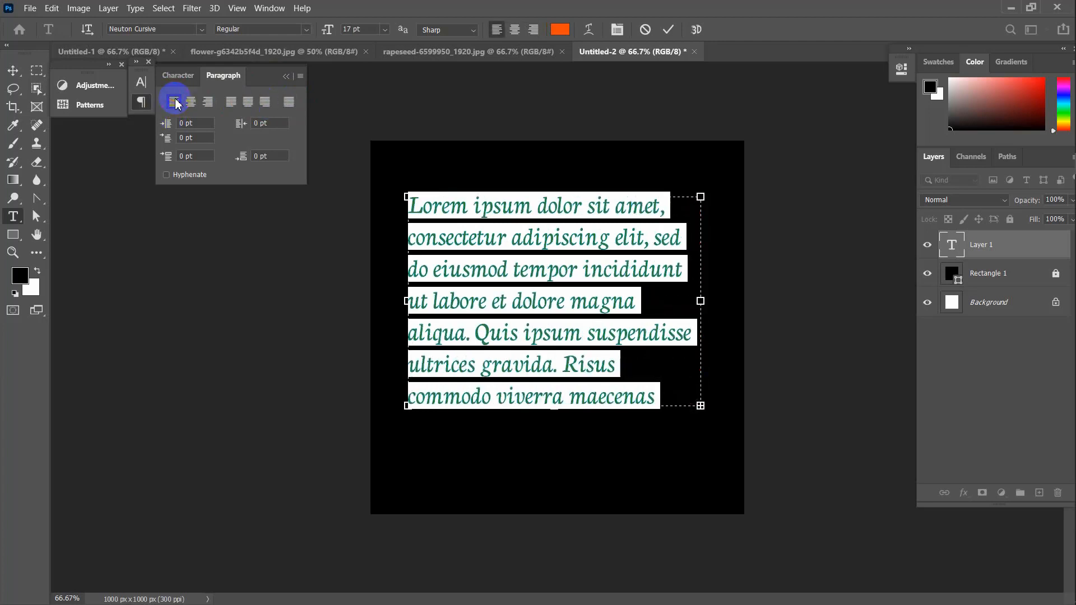
Commit the left-aligned orange Lorem ipsum paragraph
click(178, 75)
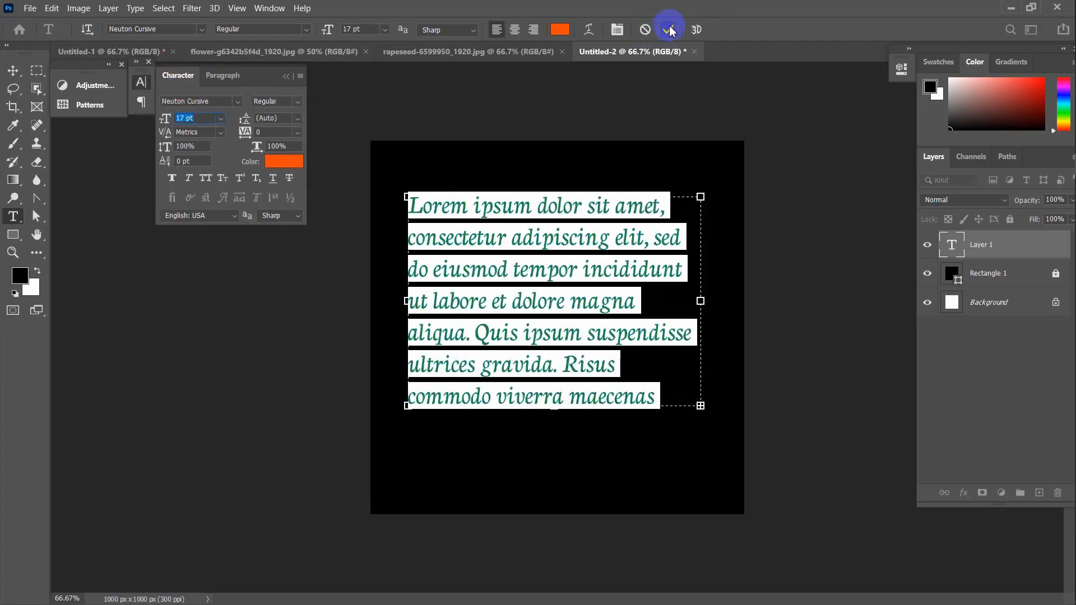
click(670, 30)
click(13, 70)
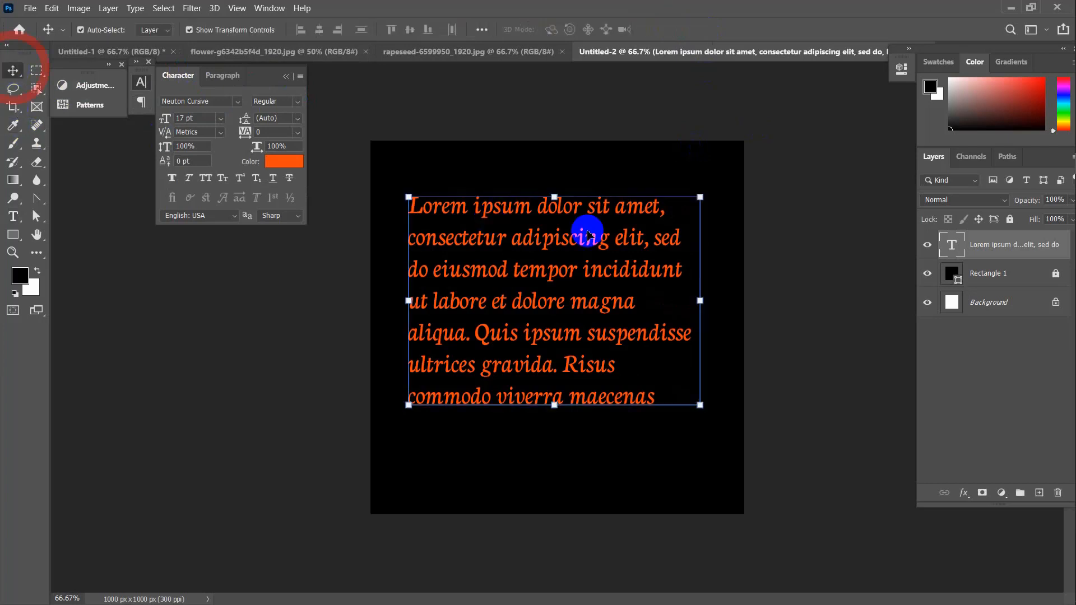
Set the text colour to white in the Color Picker
click(283, 162)
drag(432, 187, 345, 106)
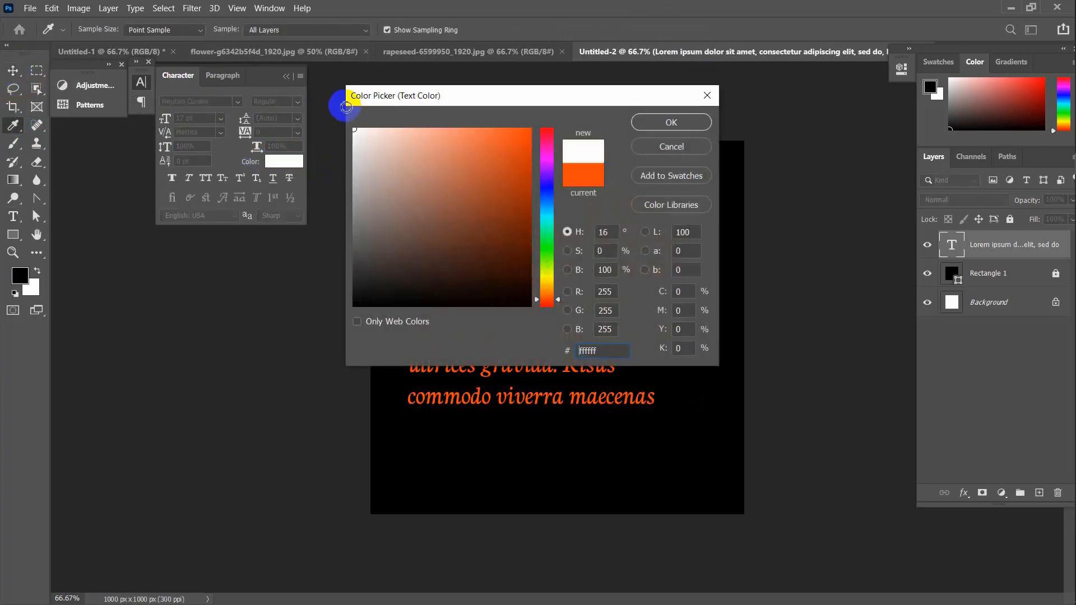
click(671, 123)
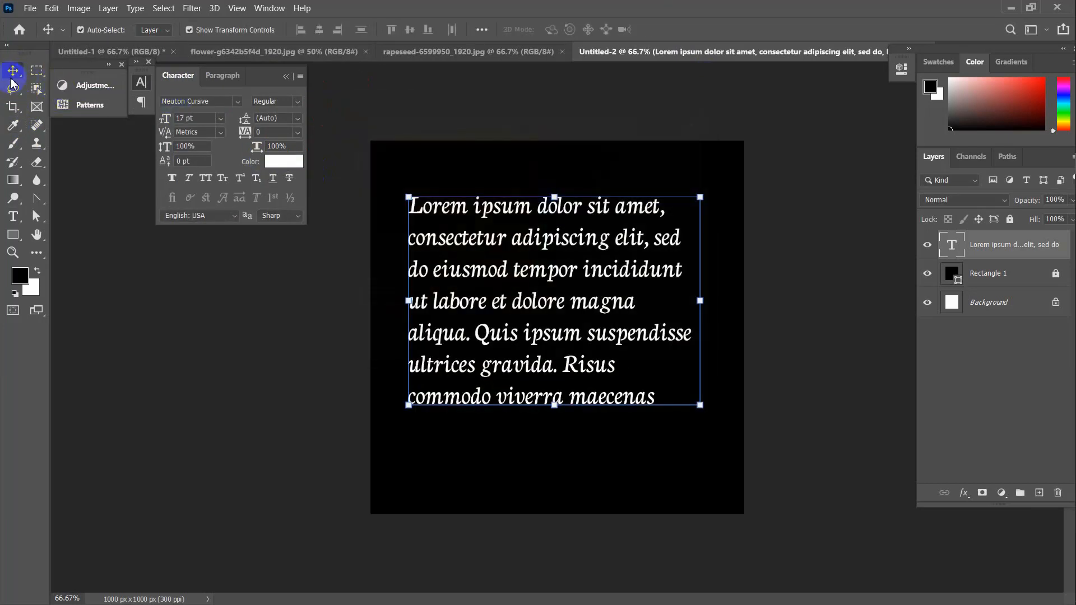
Select the Lorem ipsum paragraph layer and delete it, leaving the plain black square
click(152, 356)
click(621, 216)
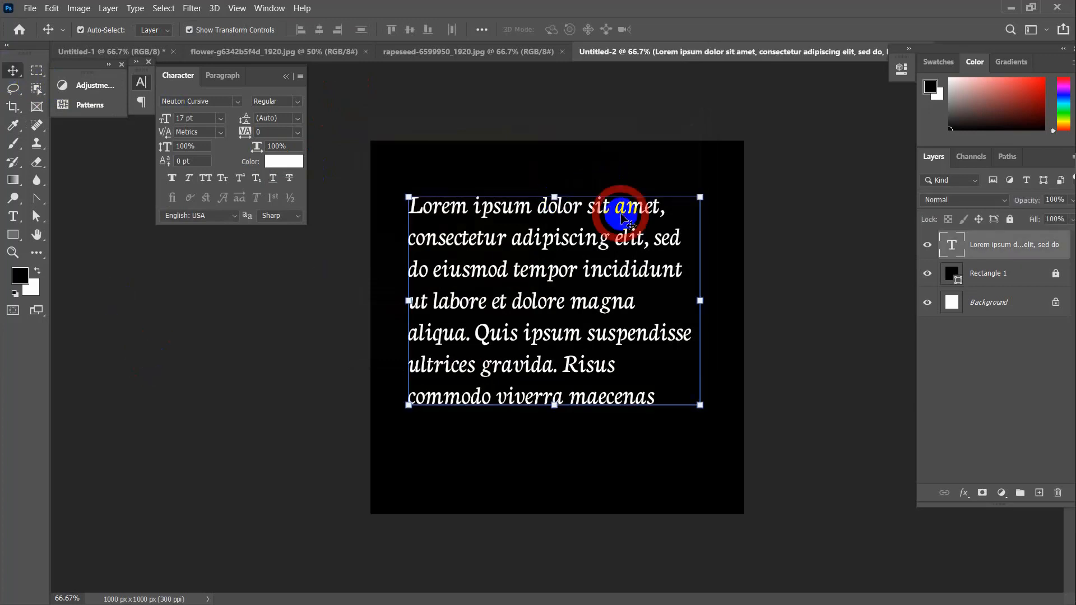
key(Delete)
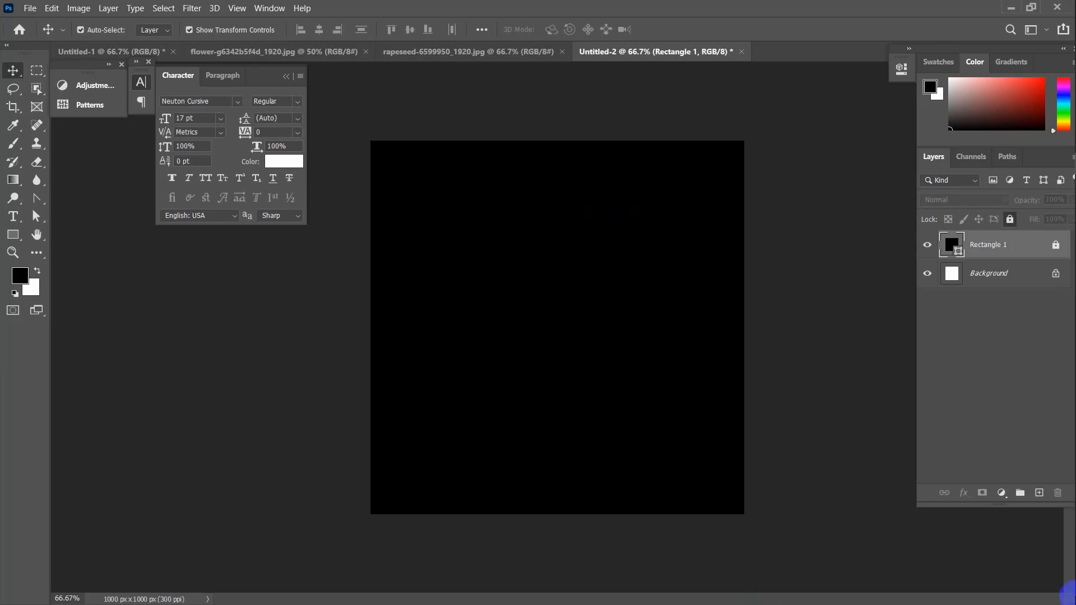
click(12, 216)
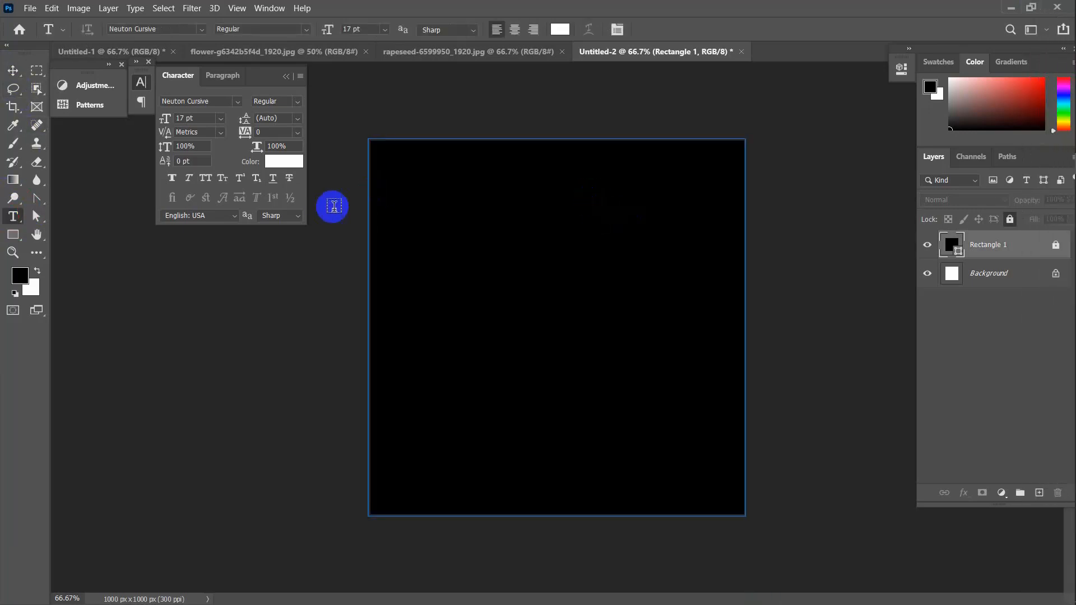
click(13, 75)
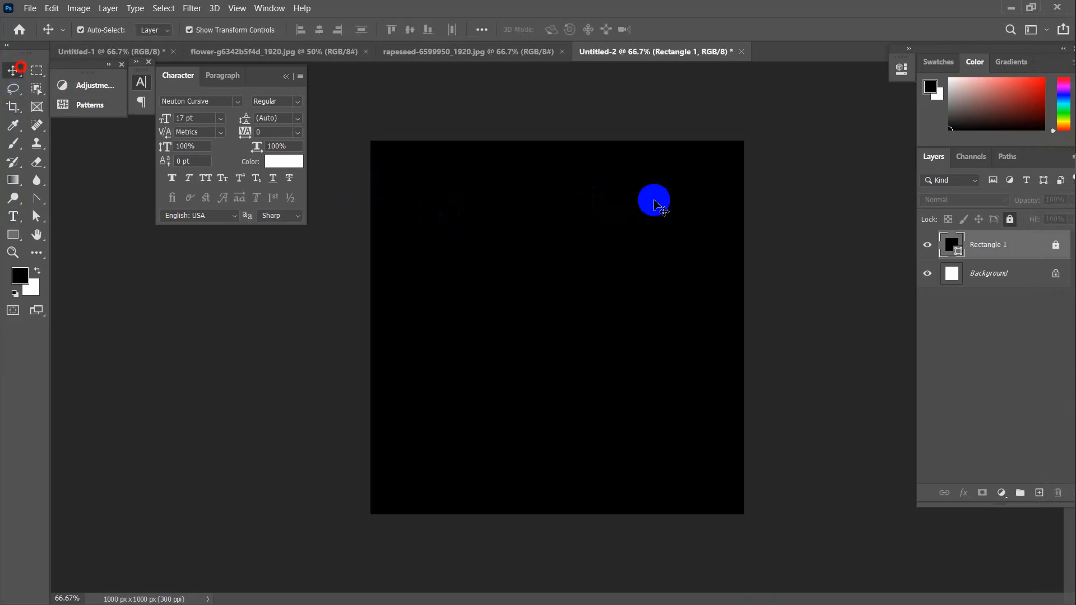
click(778, 185)
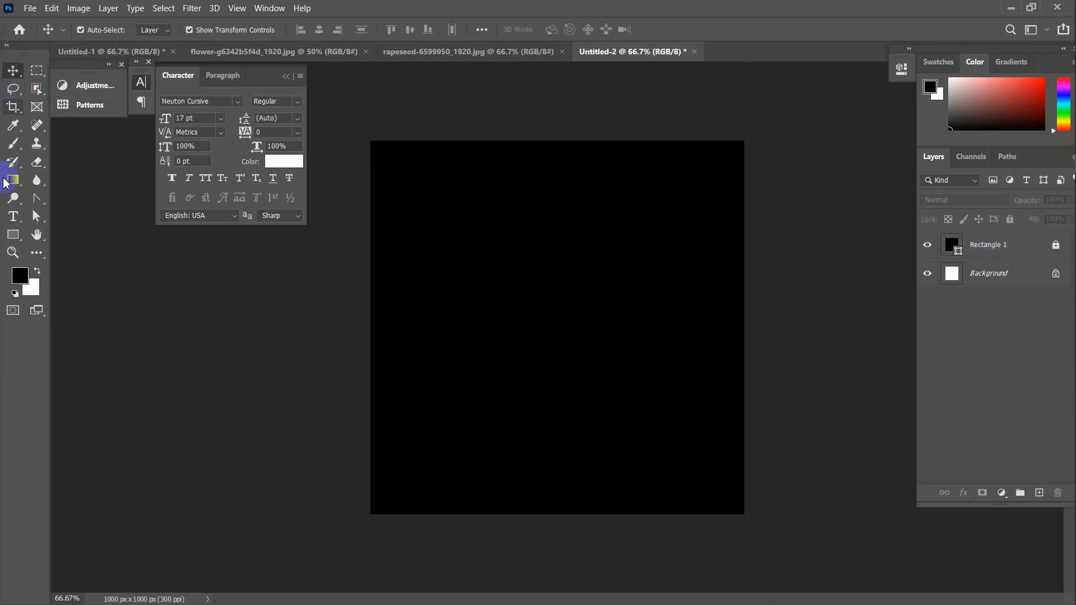
click(13, 216)
Add the white heading 'Font for business card' at the square's top-left and commit it
click(403, 186)
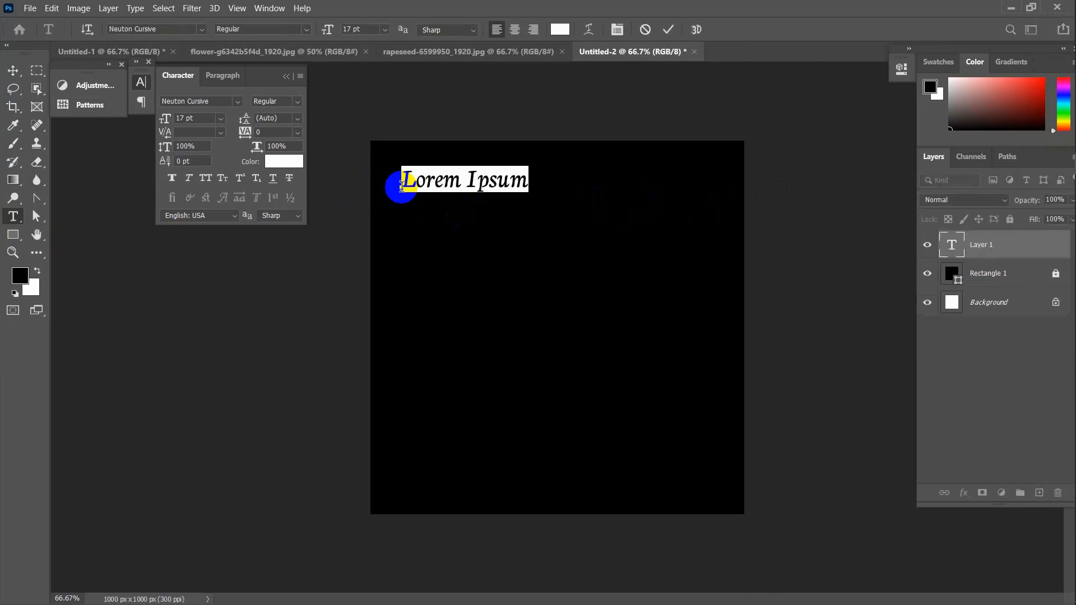
text(Fon)
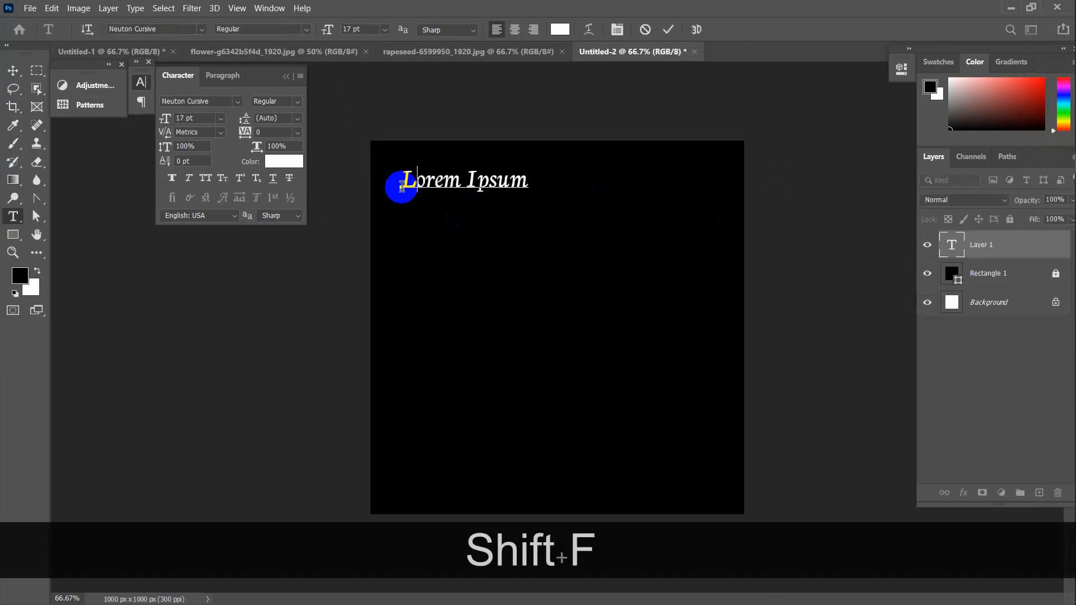
text(t )
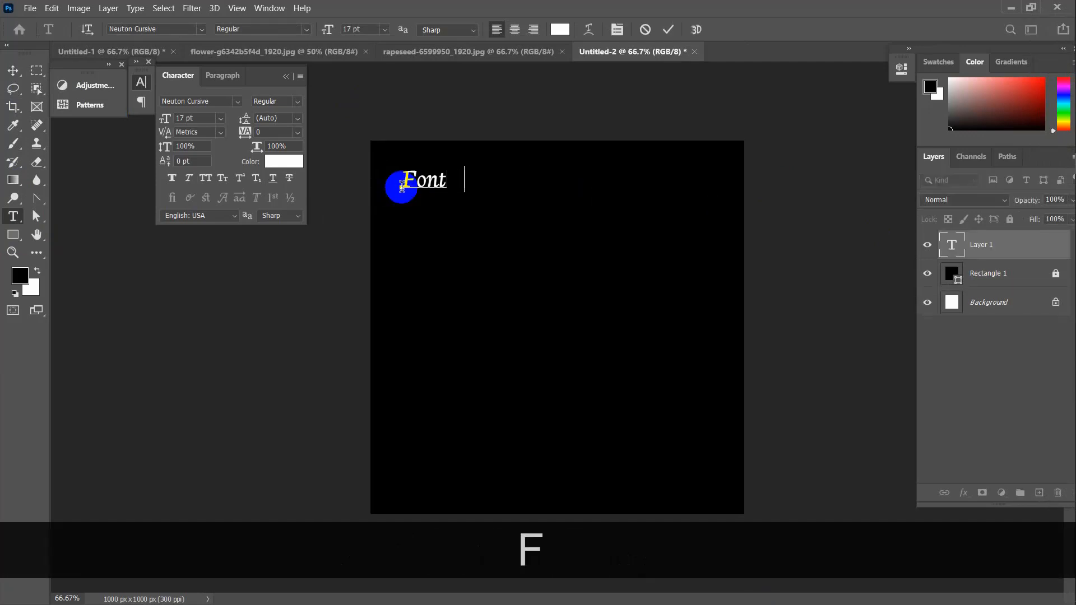
text(for b)
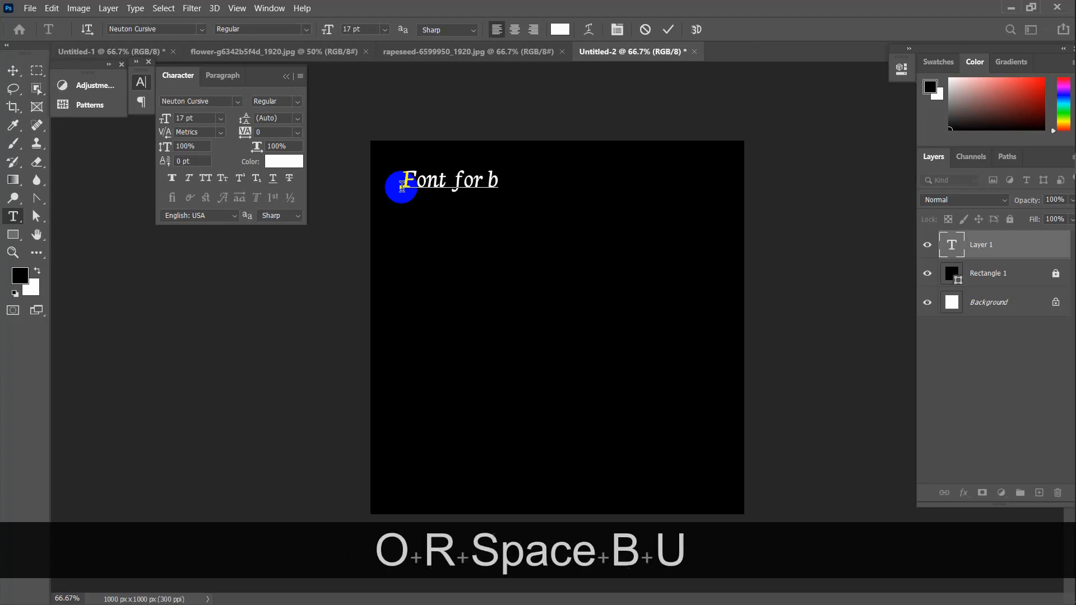
text(usiness )
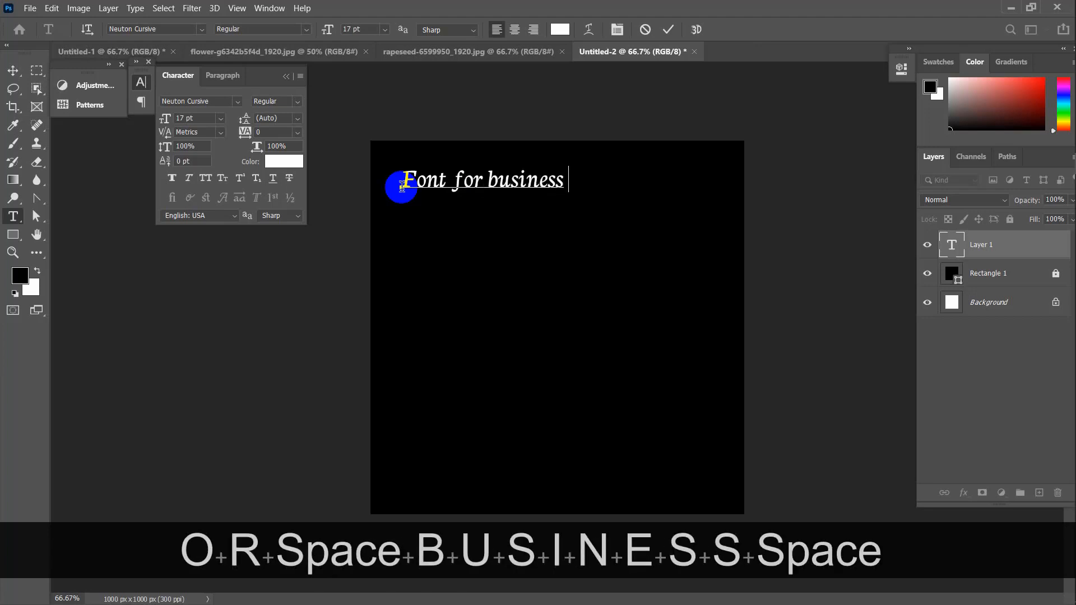
text(car)
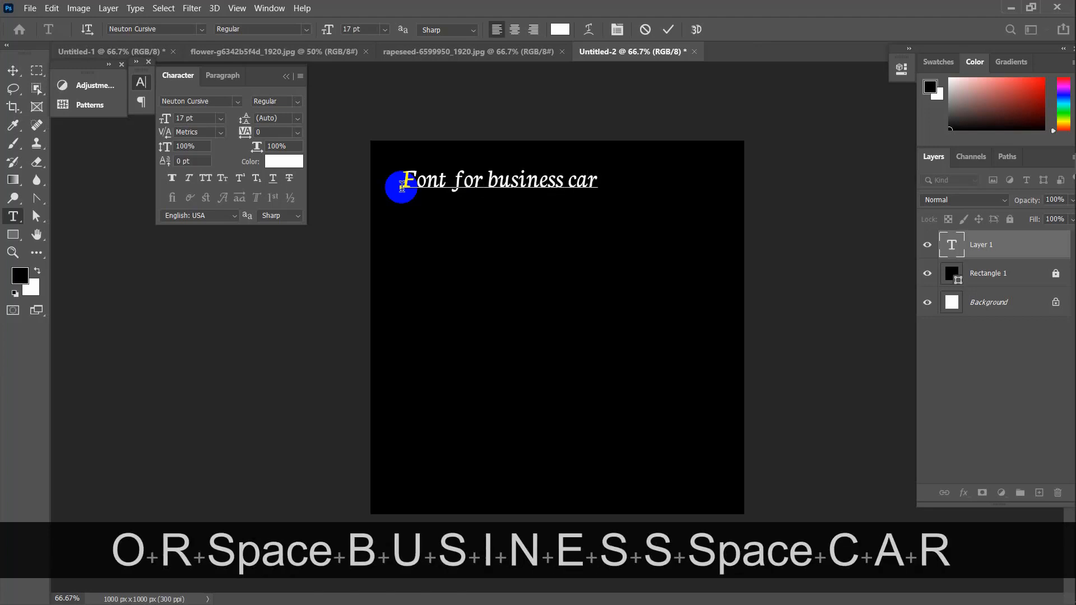
text(d)
click(668, 29)
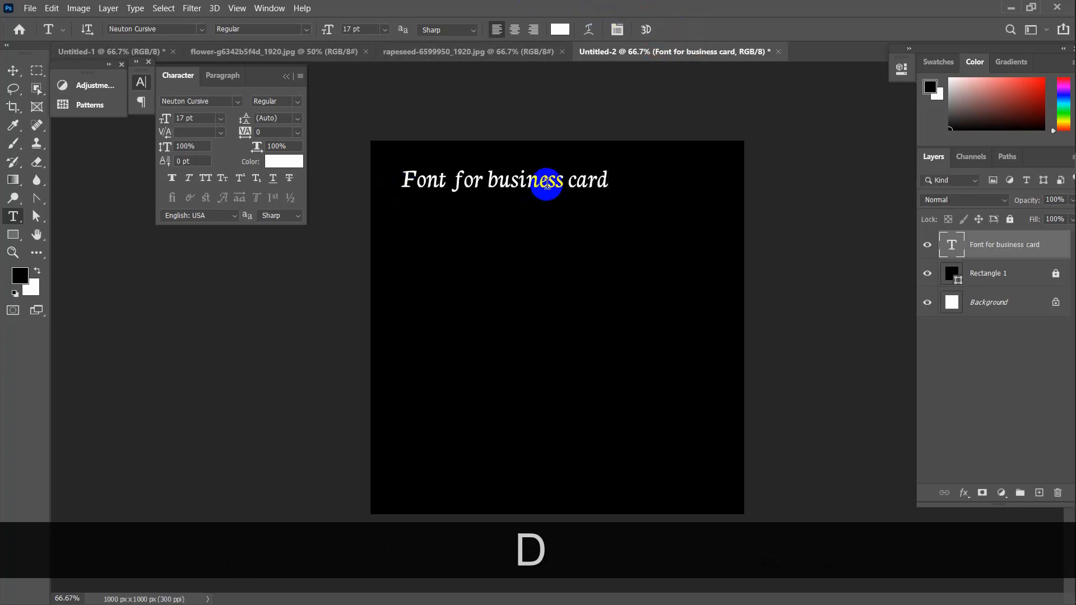
Add a new text layer listing 01) Nexa, 02) Roboto, 03) Lato, 04) Raleway, 05) Montserrat
click(408, 250)
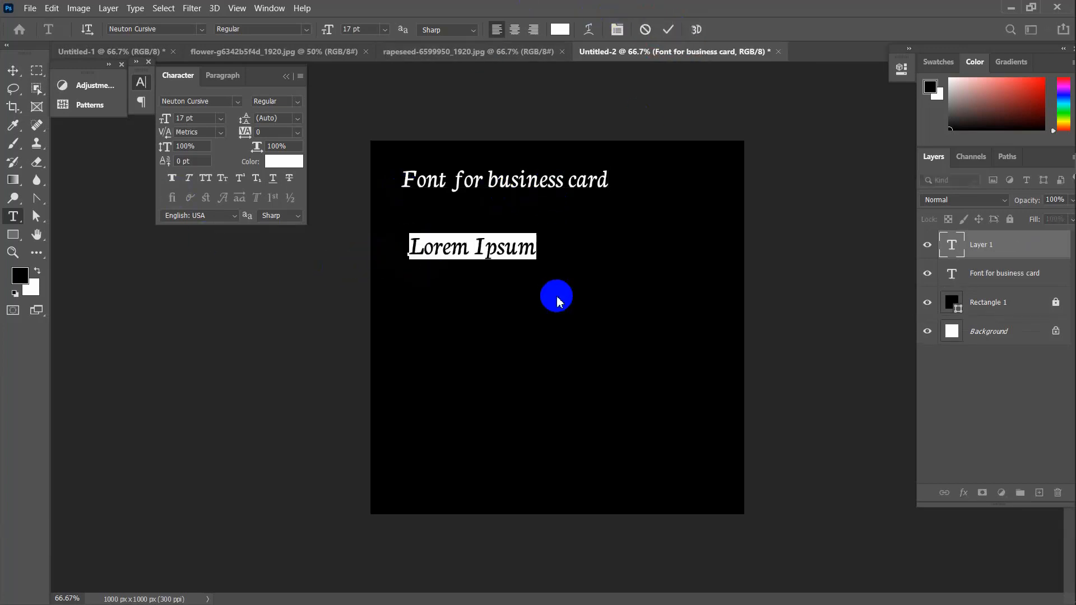
text(01) )
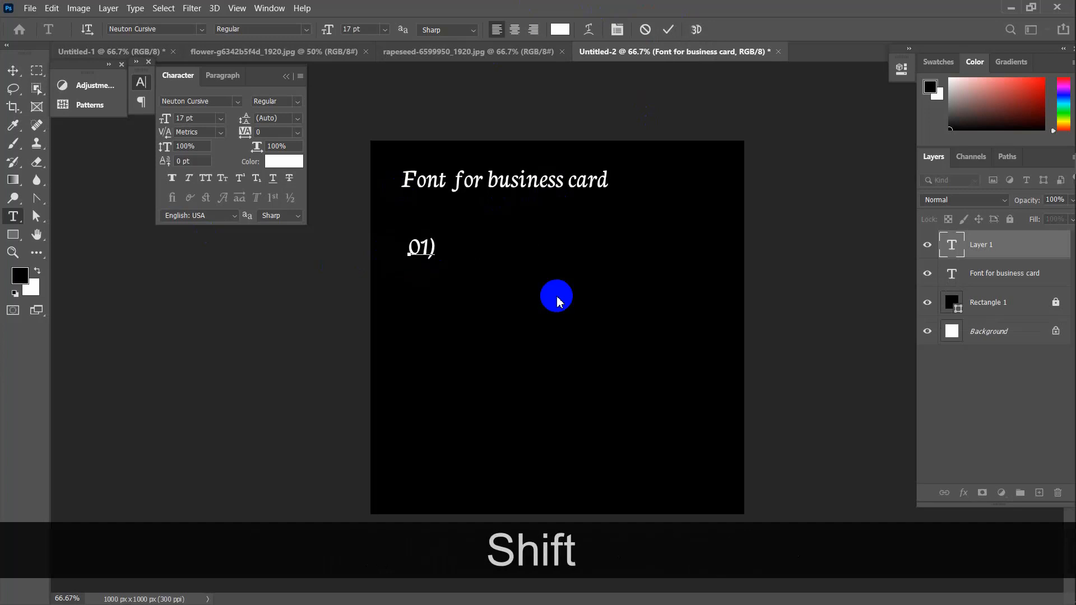
text(Nexa)
key(Return)
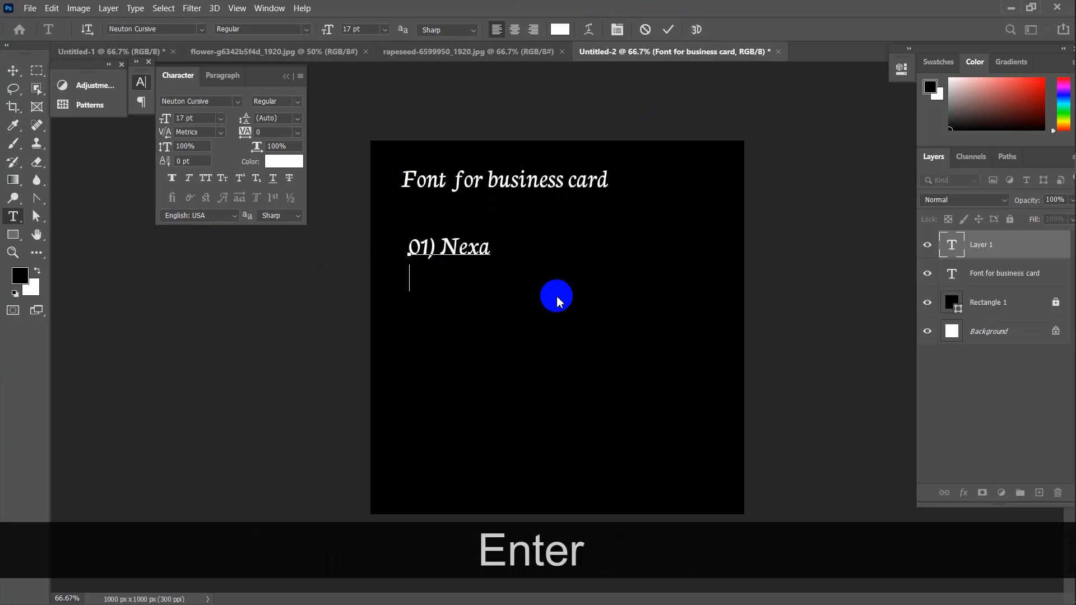
text(02))
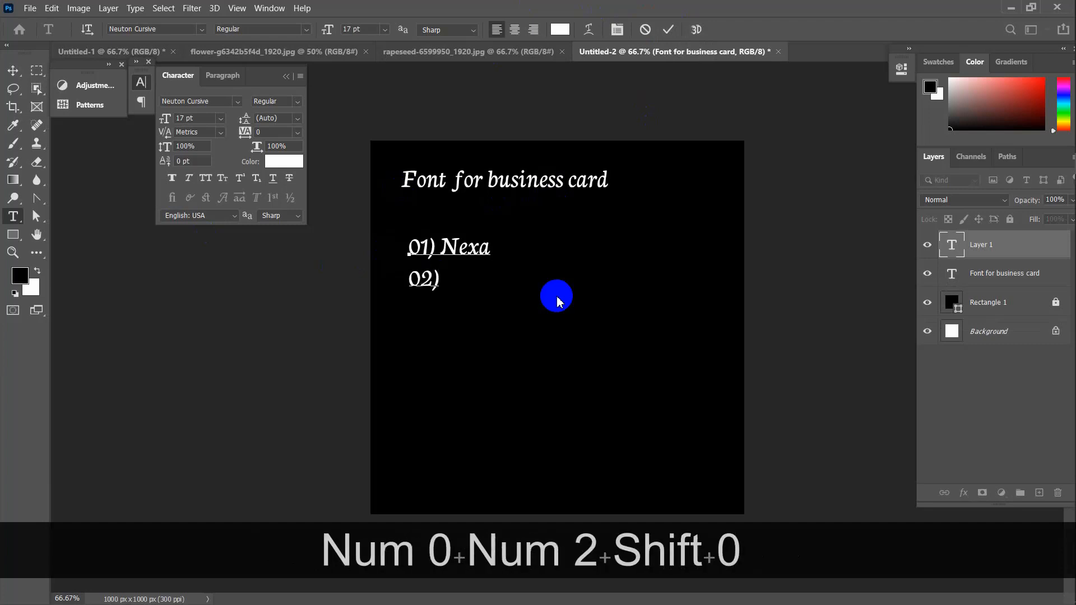
text( R)
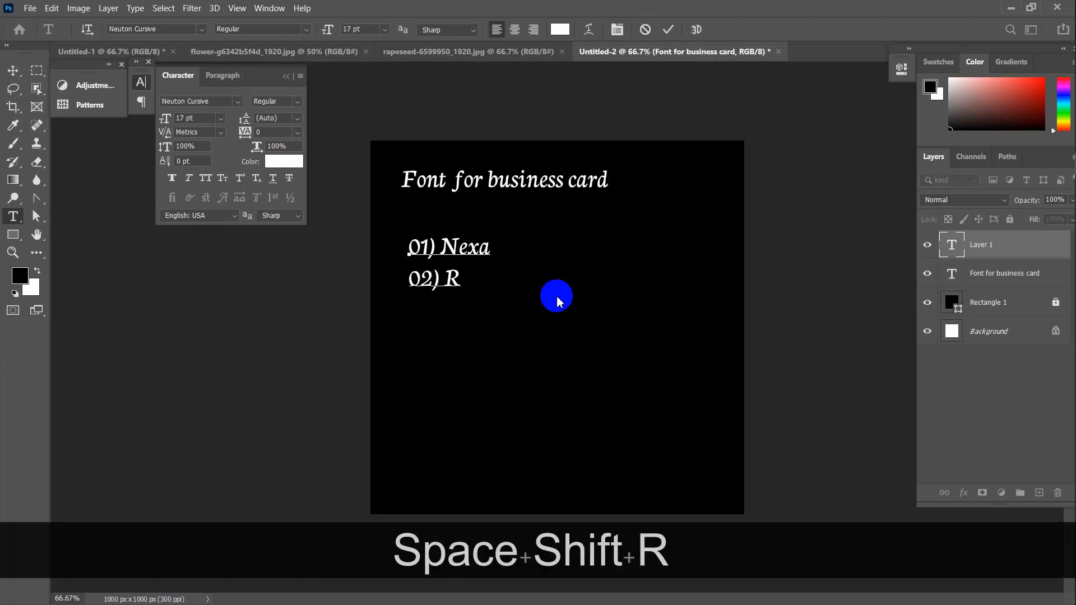
text(ob)
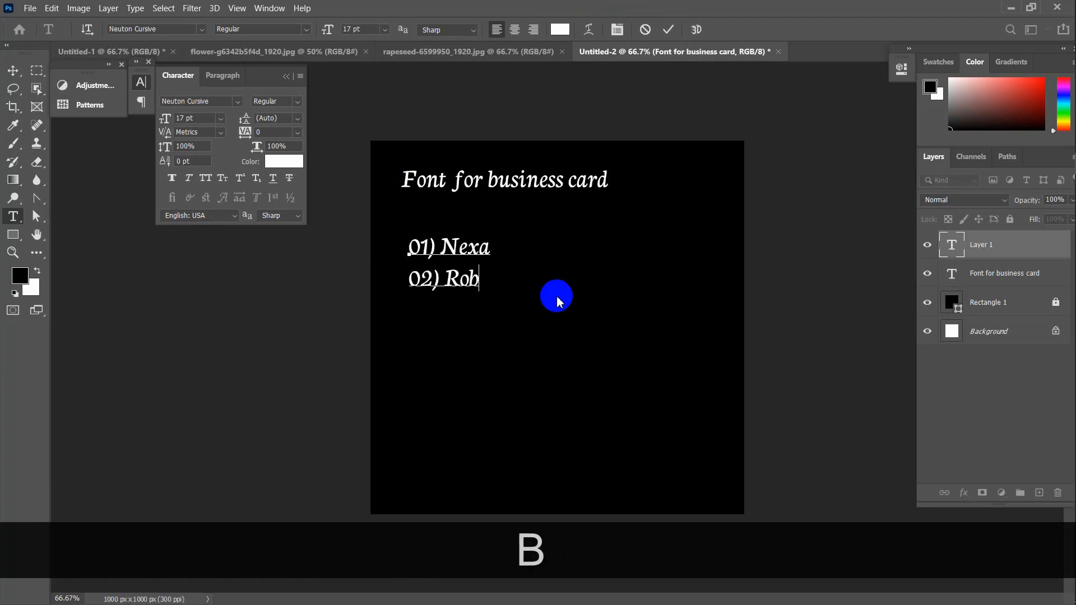
text(oto)
key(Return)
text(0)
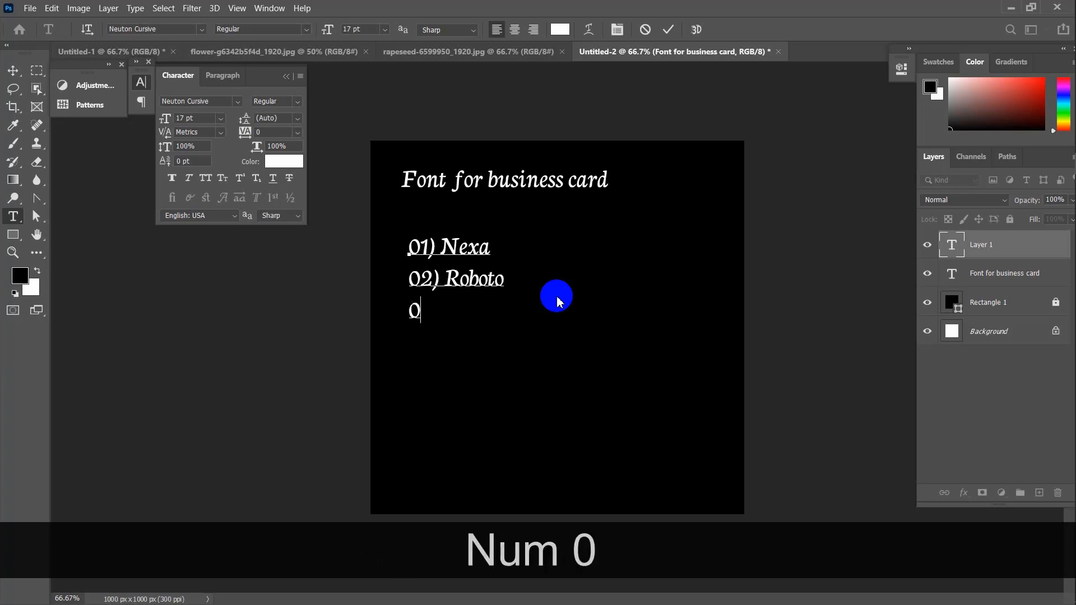
text(3) Lat)
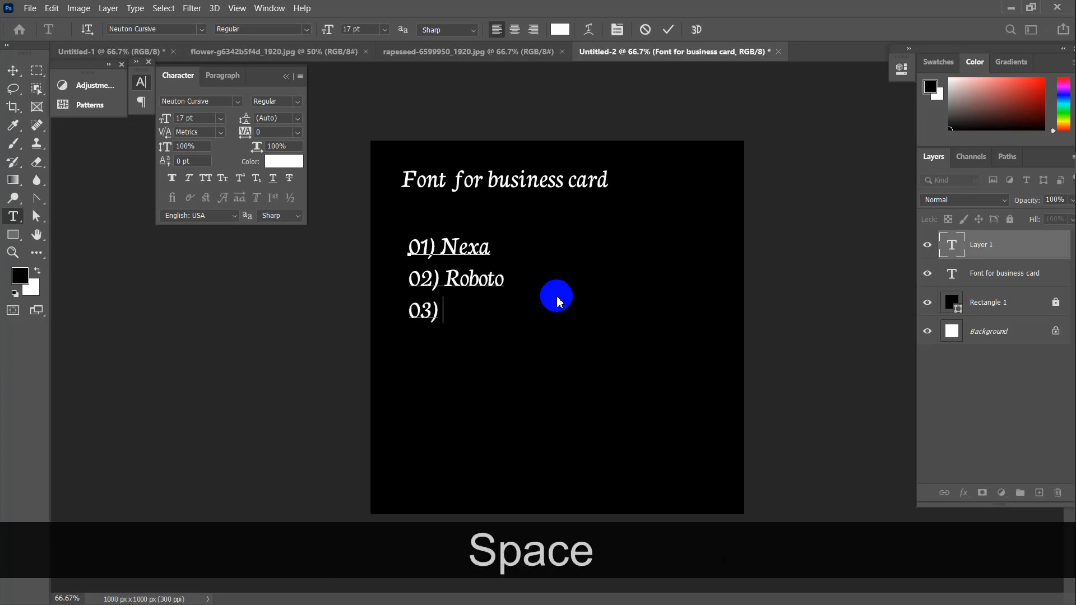
text(o)
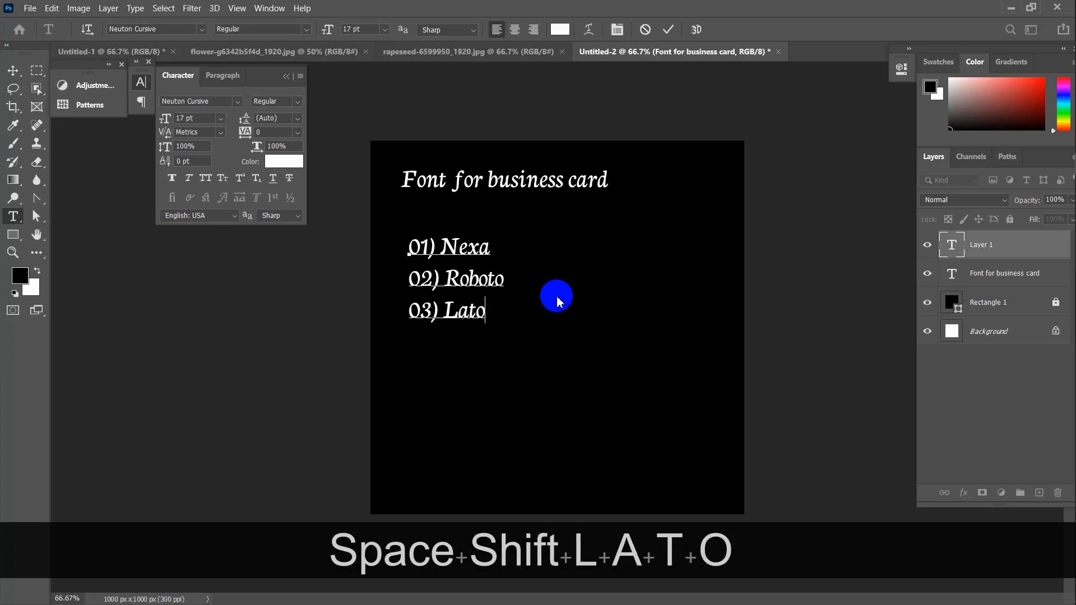
key(Return)
text(04) )
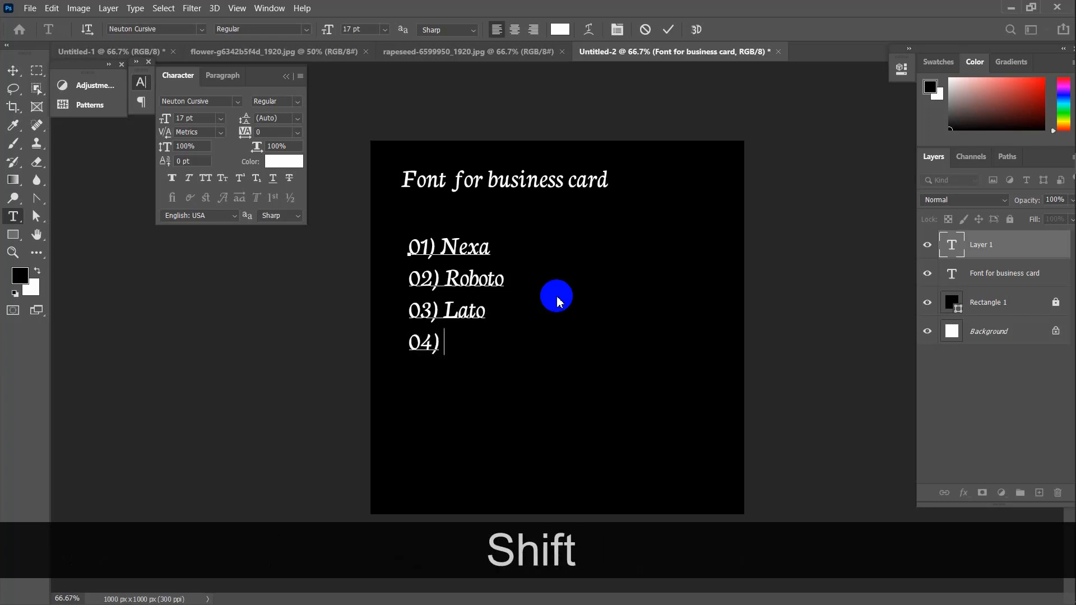
text(Rale)
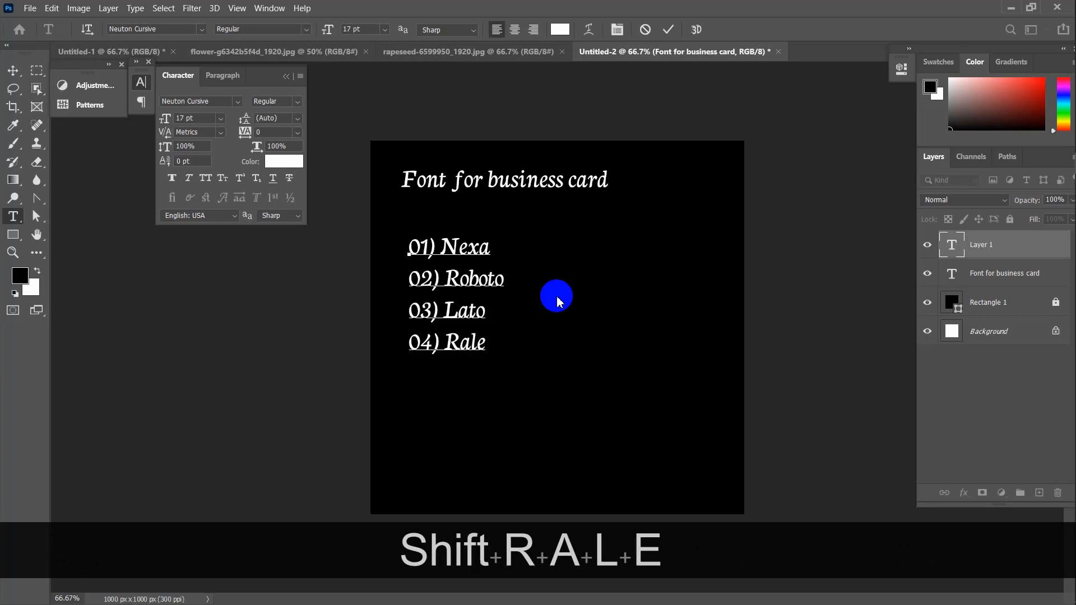
text(way)
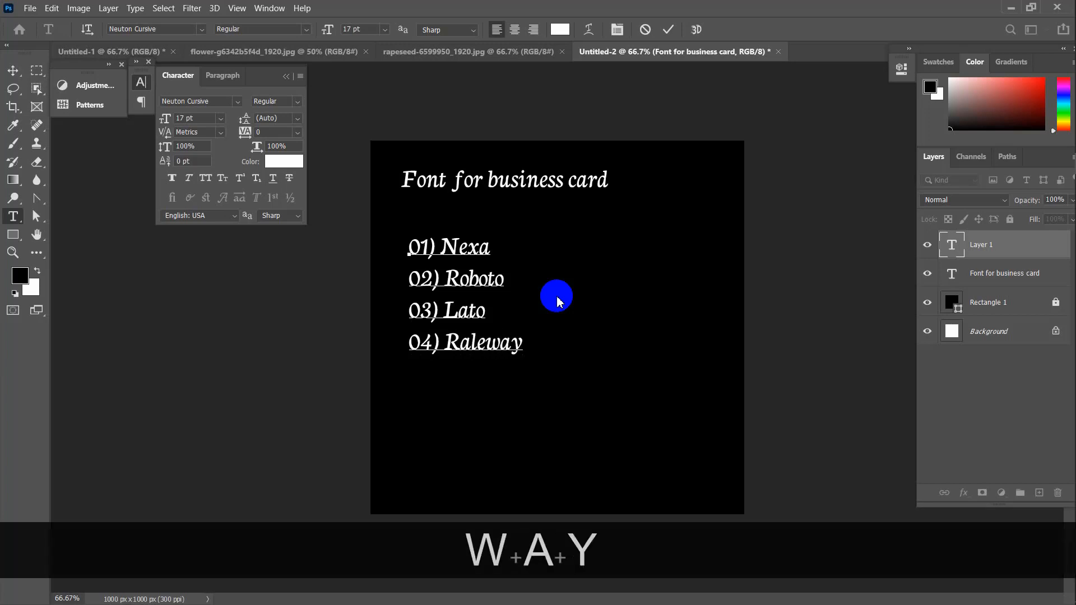
key(Return)
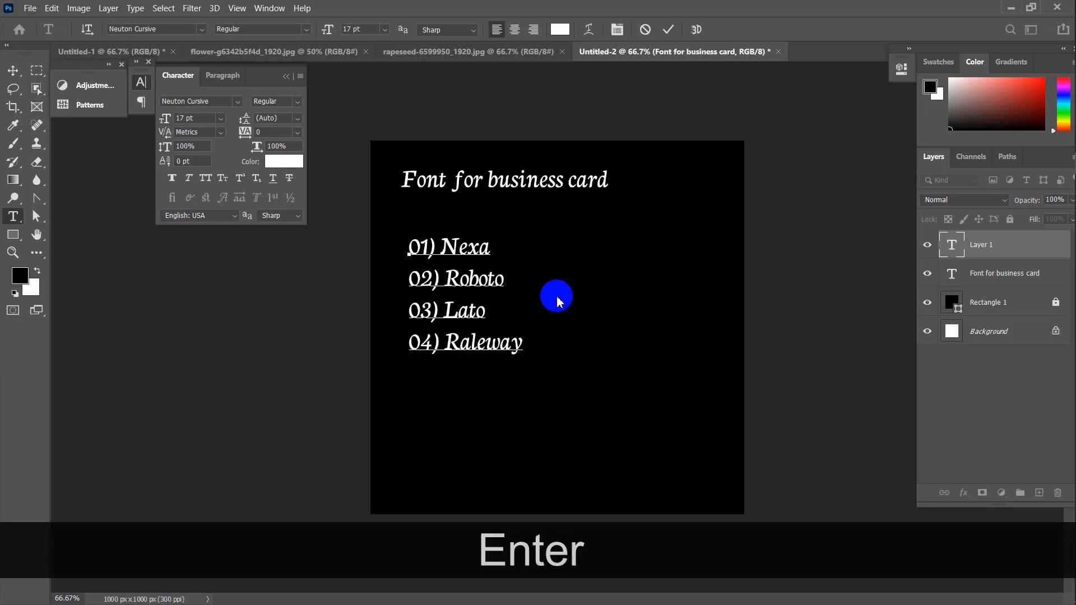
text(05))
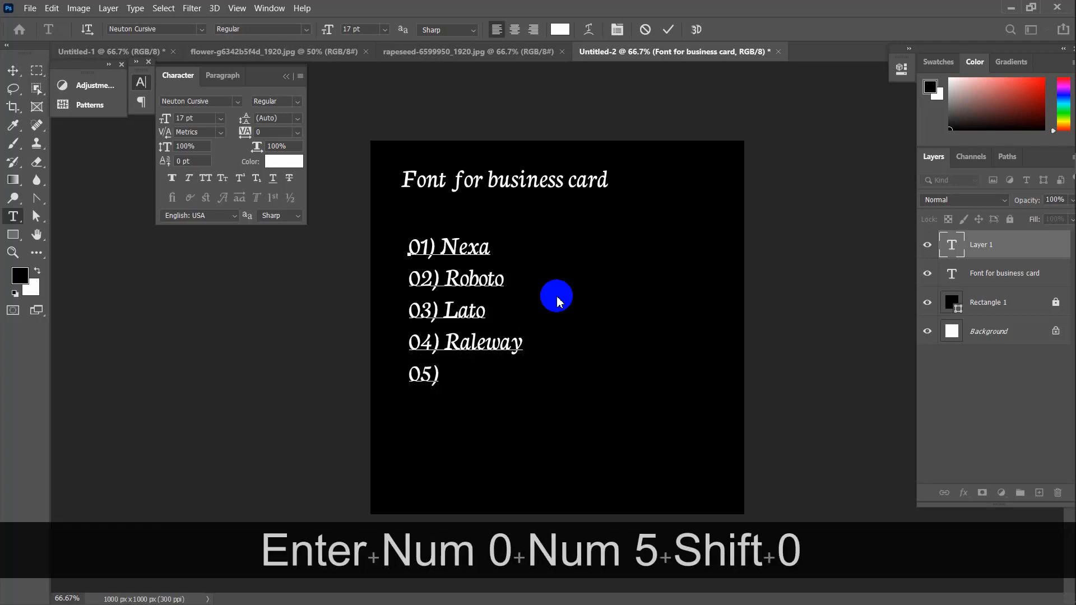
text( Mon)
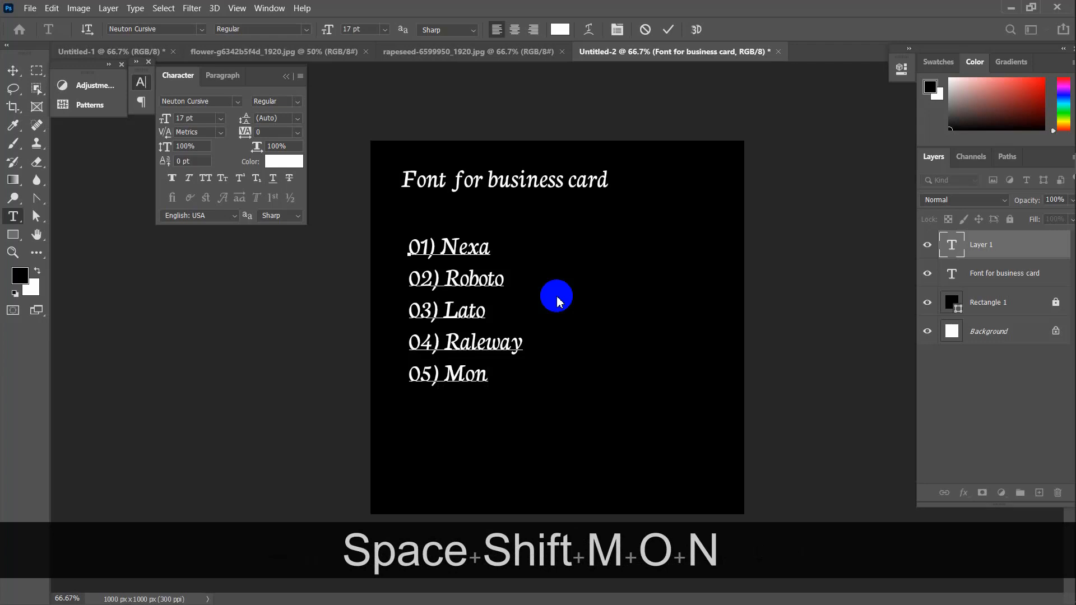
text(tserrat)
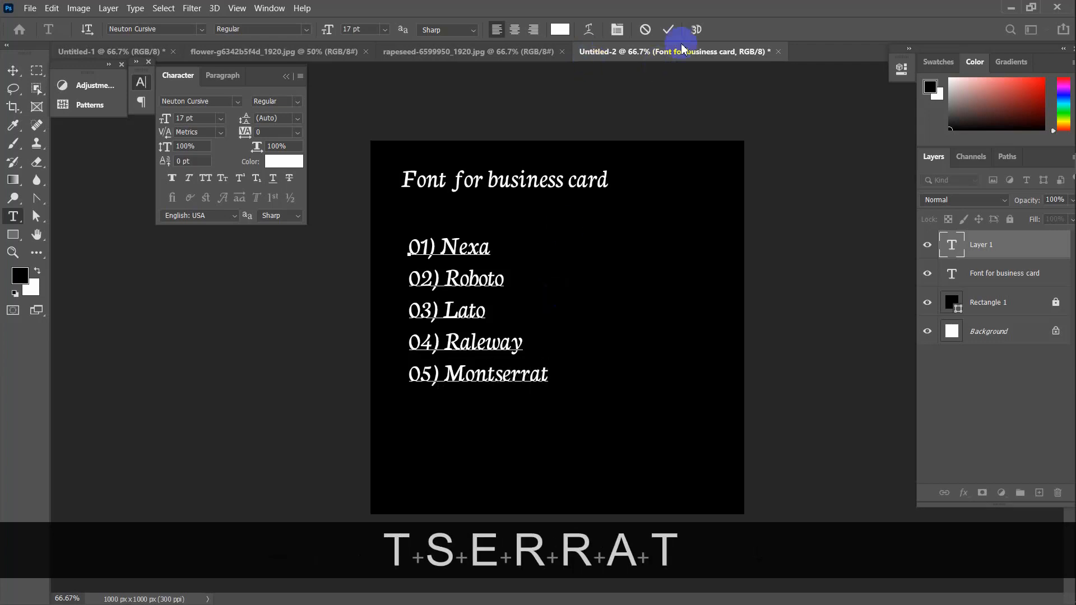
click(670, 30)
Move the font list up directly beneath the heading, aligned with its left edge
click(12, 70)
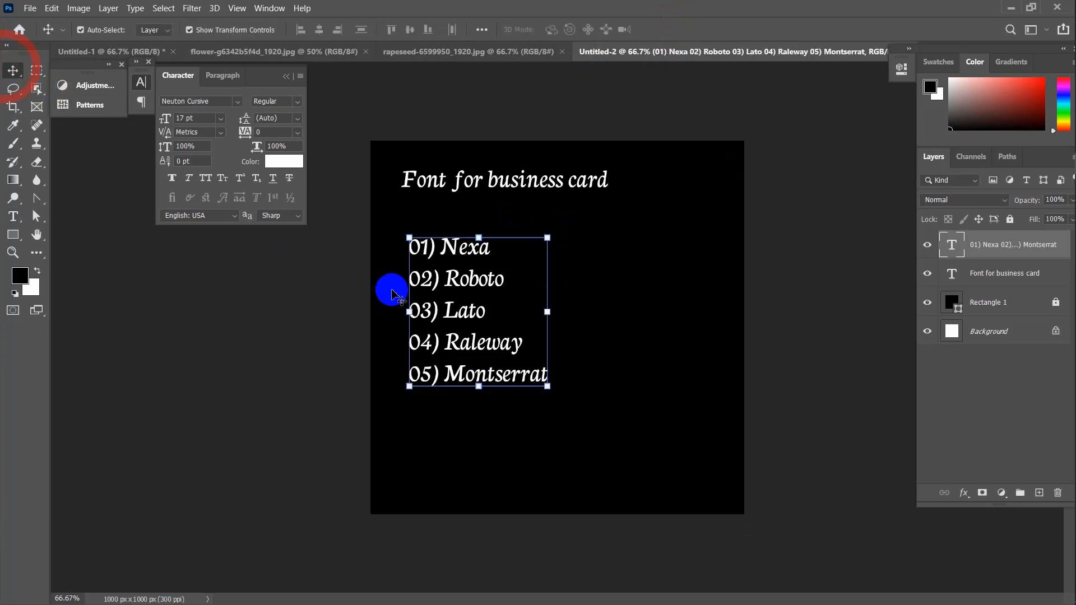
drag(467, 255, 459, 226)
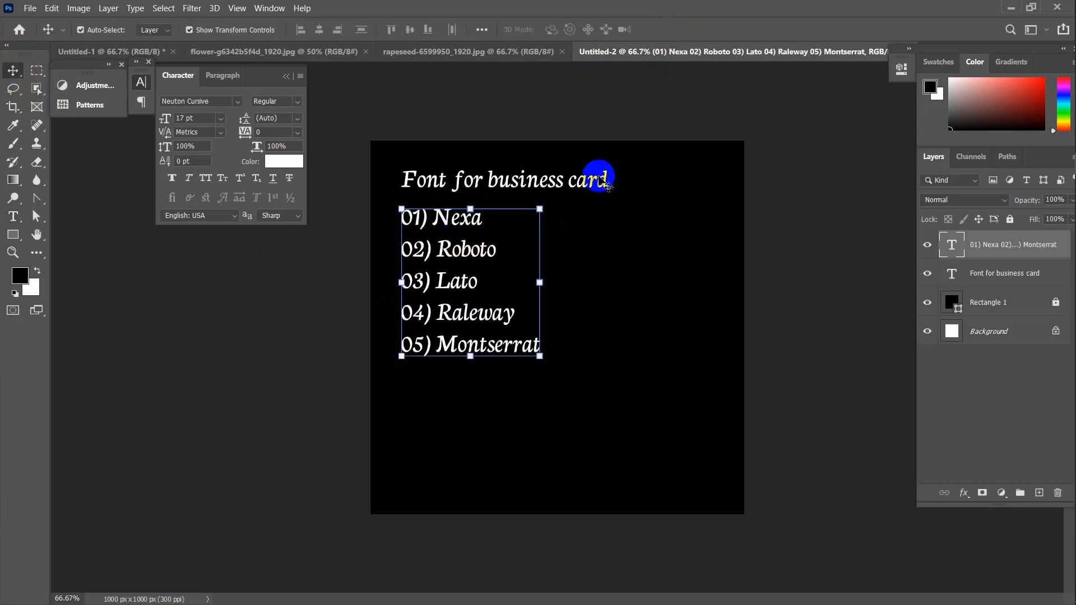
click(769, 254)
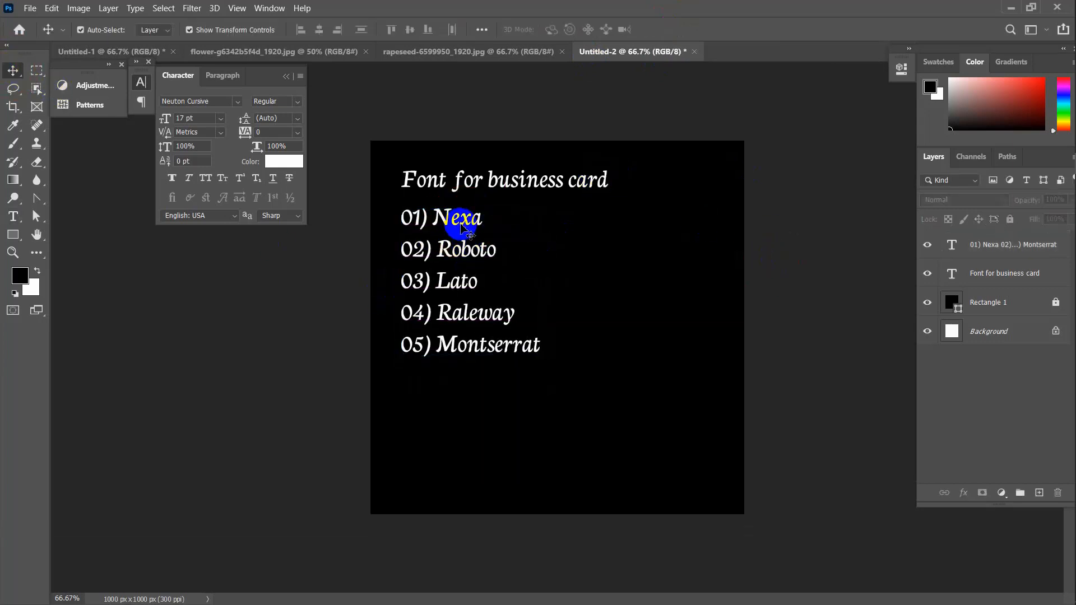
click(471, 284)
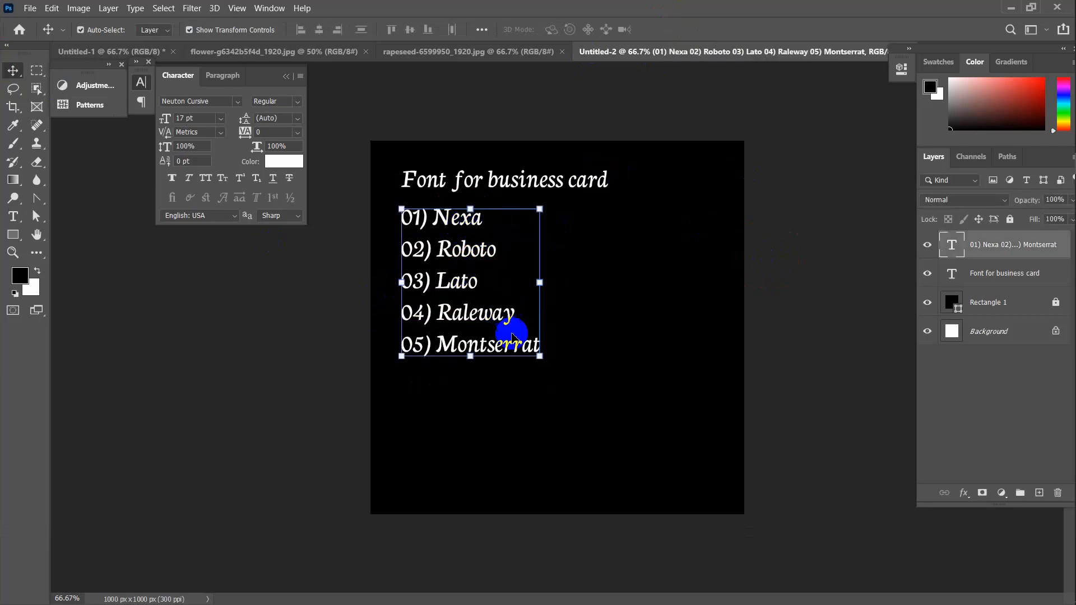
click(788, 293)
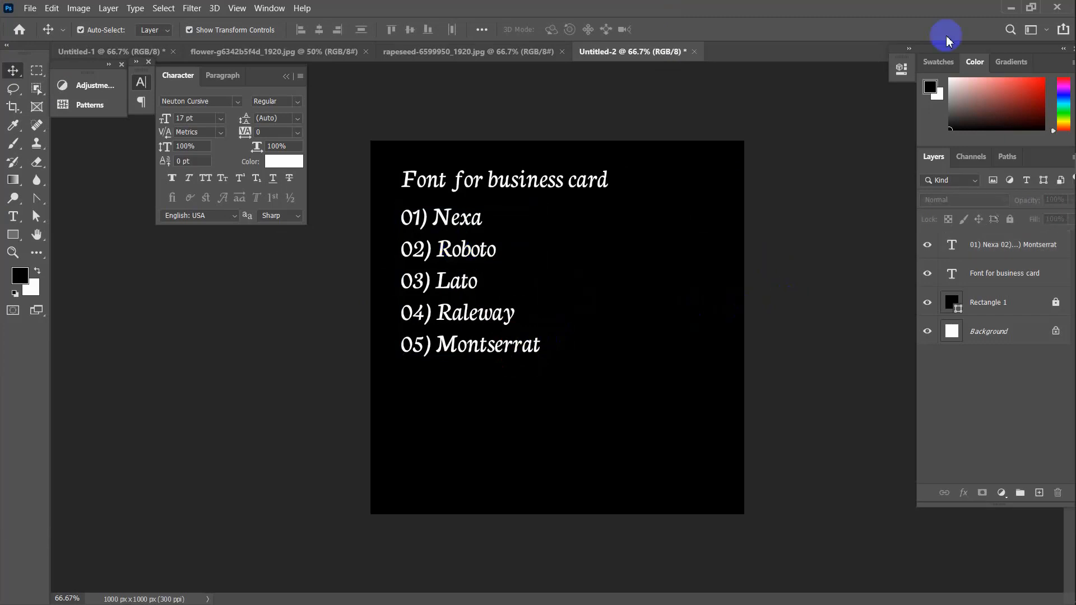
click(1011, 8)
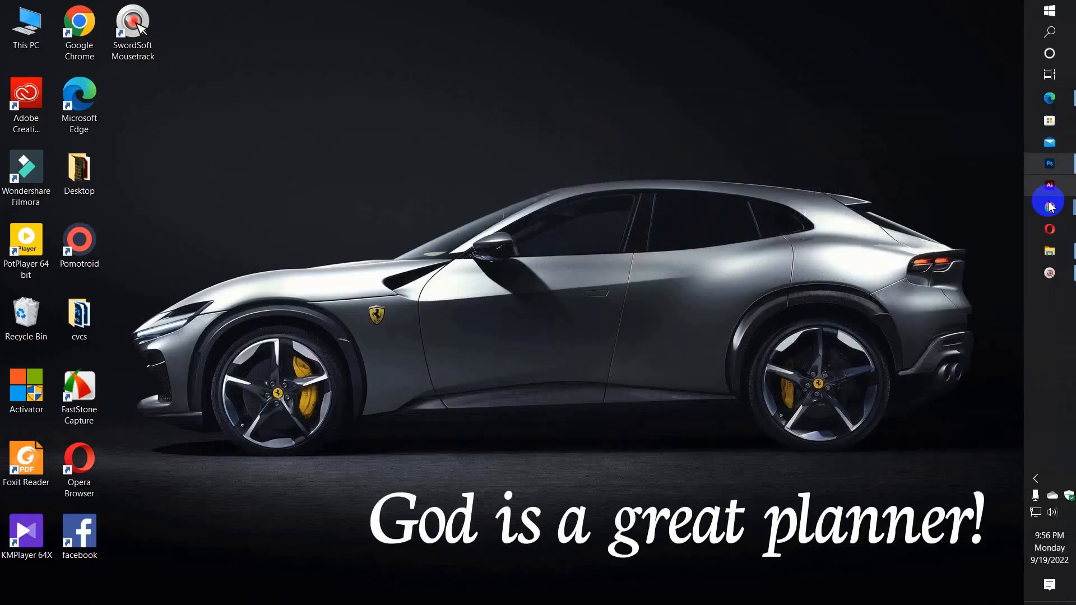
Bring up Chrome, open a new tab and close the Pixabay tab
click(1050, 210)
click(962, 190)
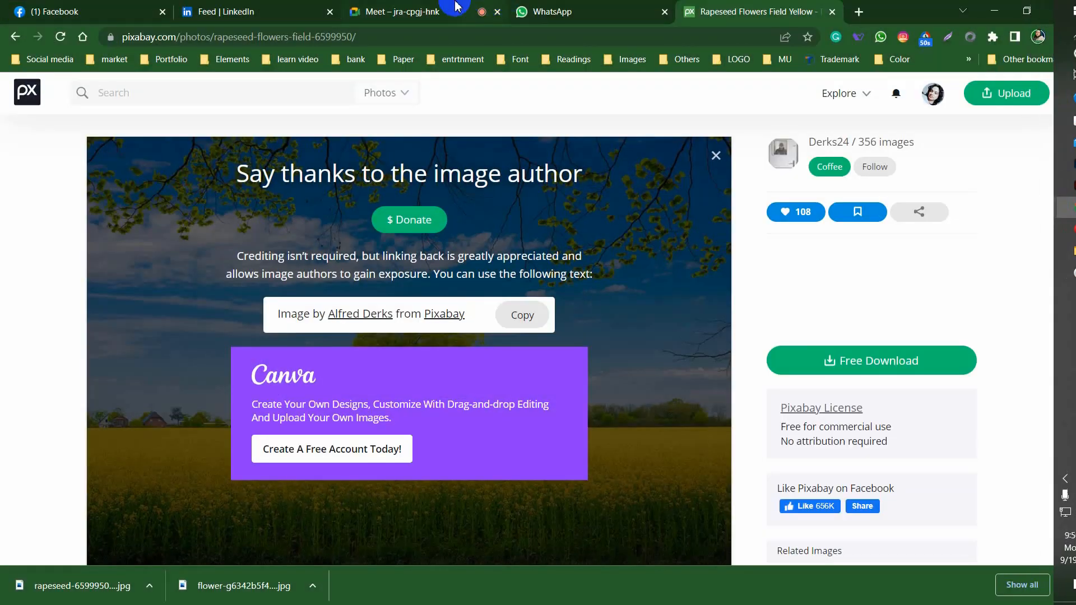
click(858, 11)
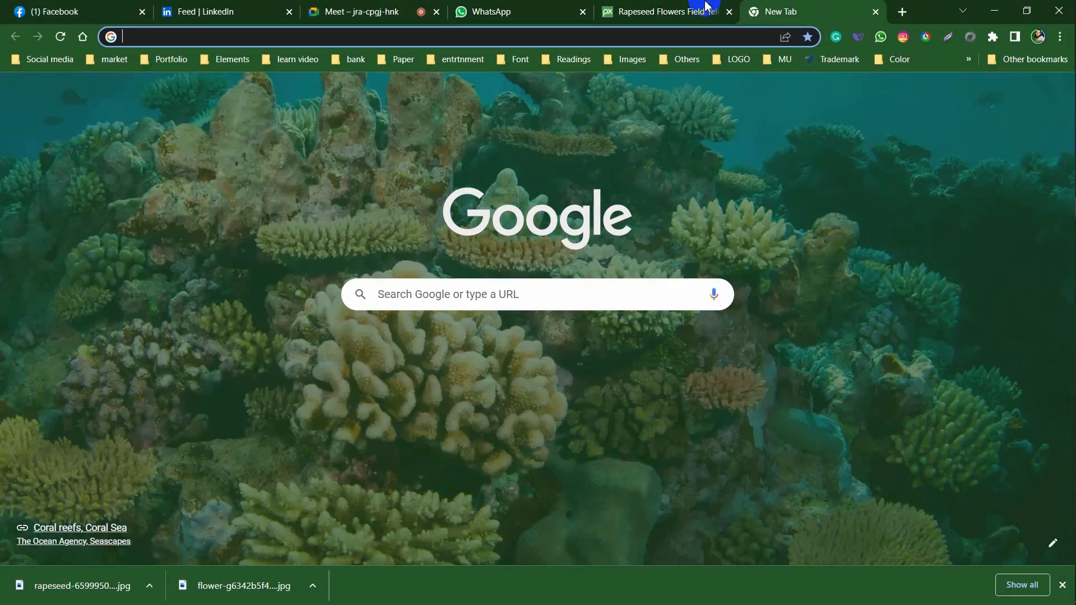
click(703, 12)
click(729, 12)
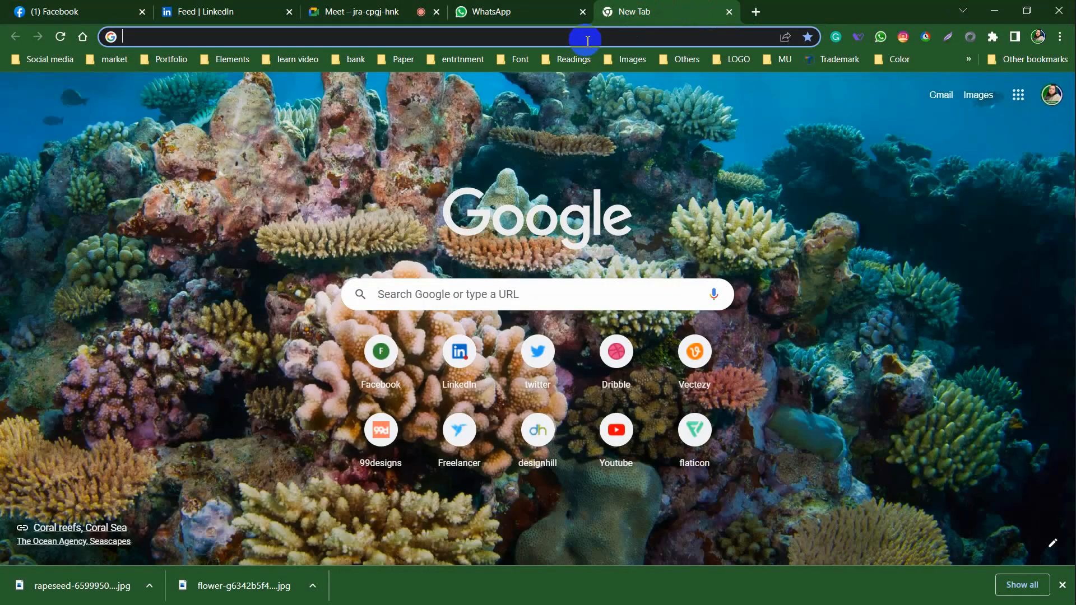
Close the WhatsApp tab and enter 'nexa free font' in the address bar
click(587, 41)
click(583, 10)
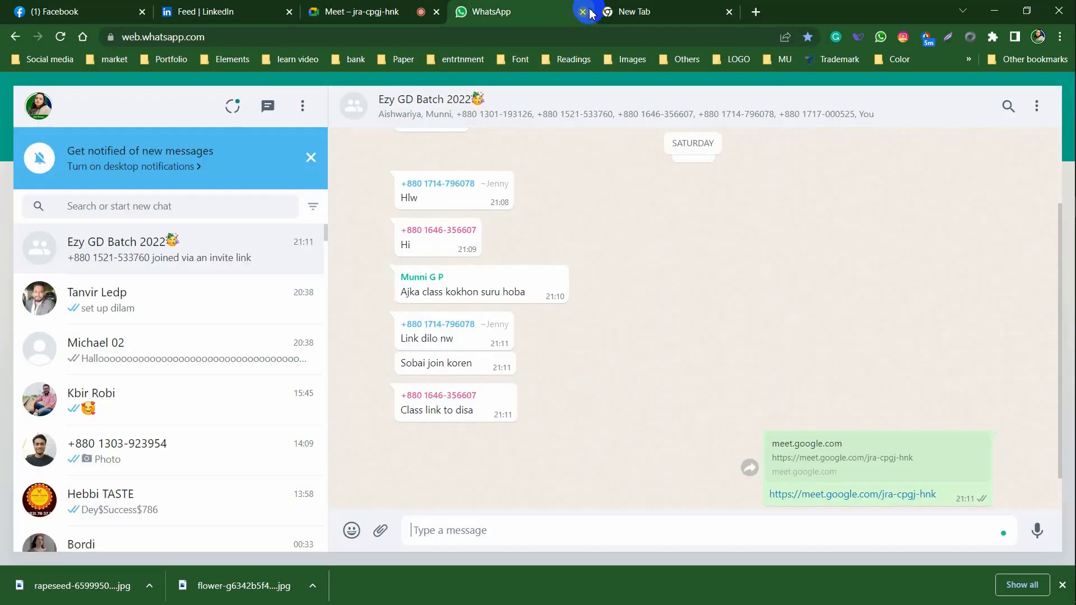
click(583, 10)
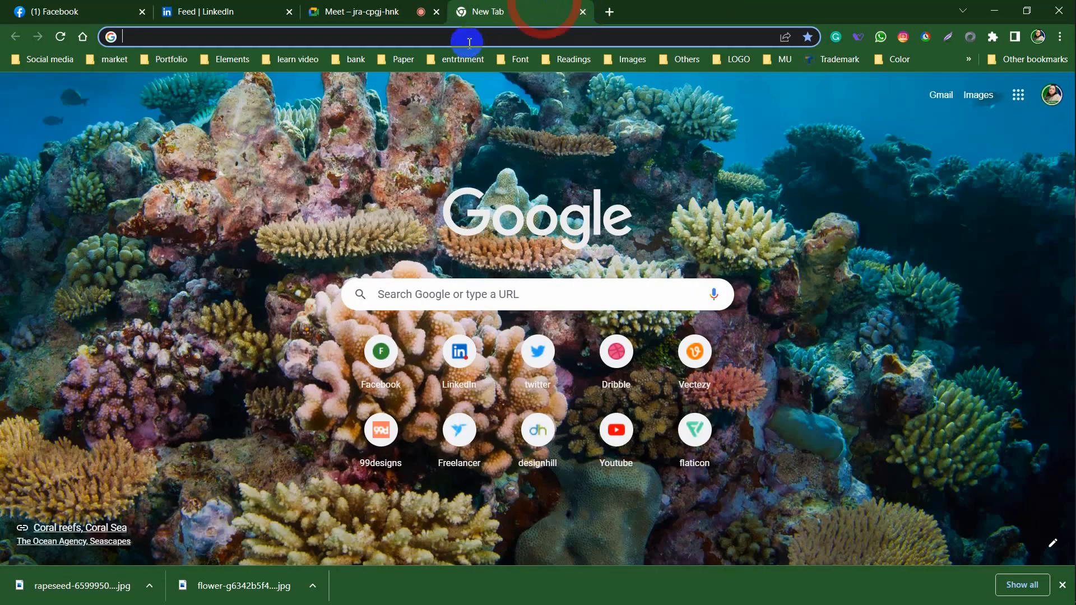
click(469, 39)
text(nexa )
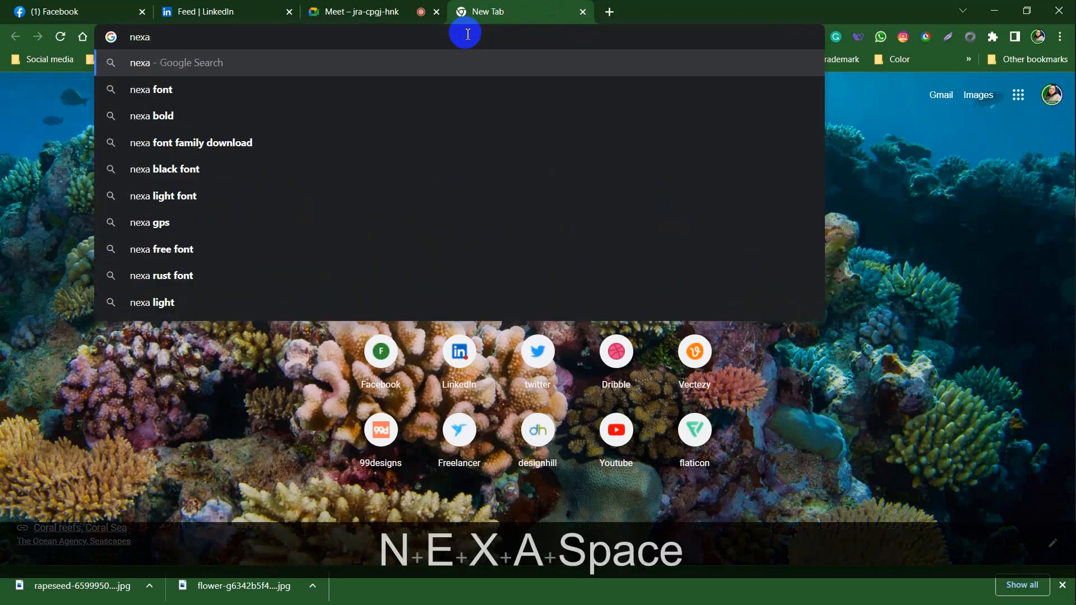
text(free )
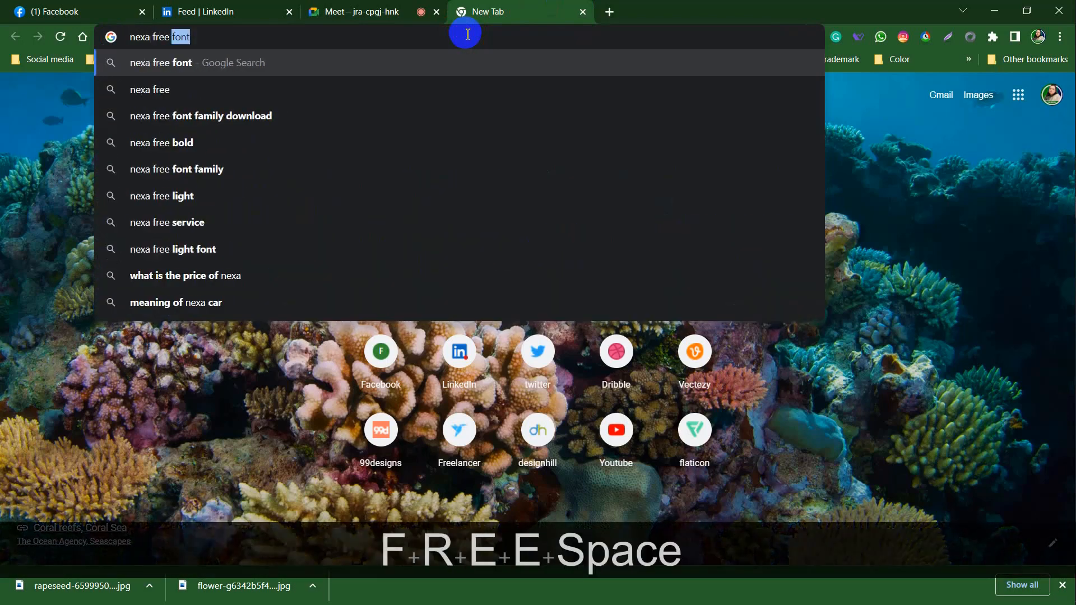
text(font)
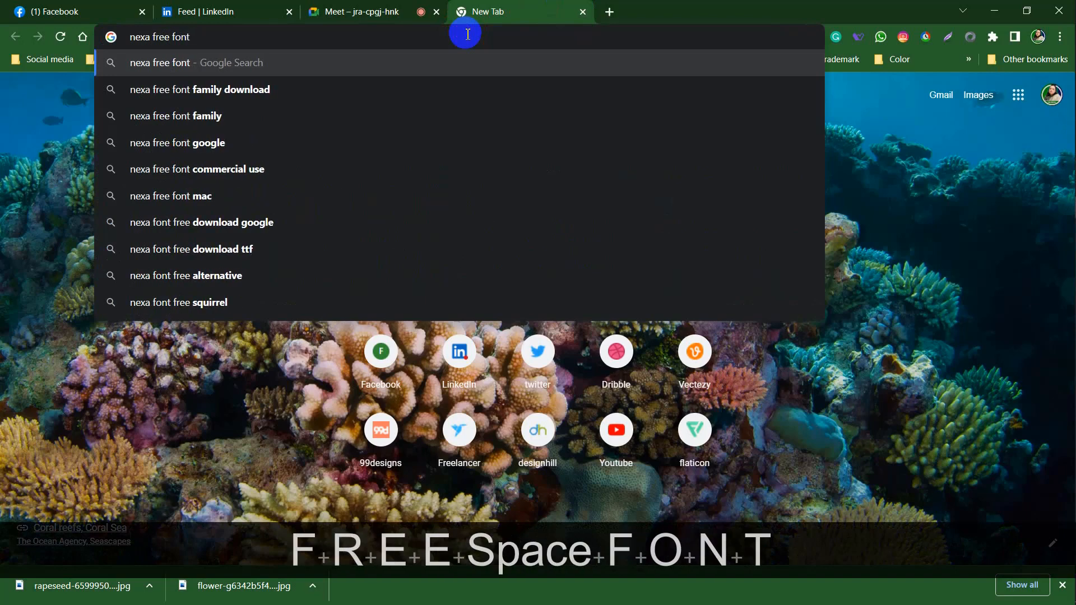
Search for the free Nexa font and scroll the Nexa Font page down to its download button
click(272, 88)
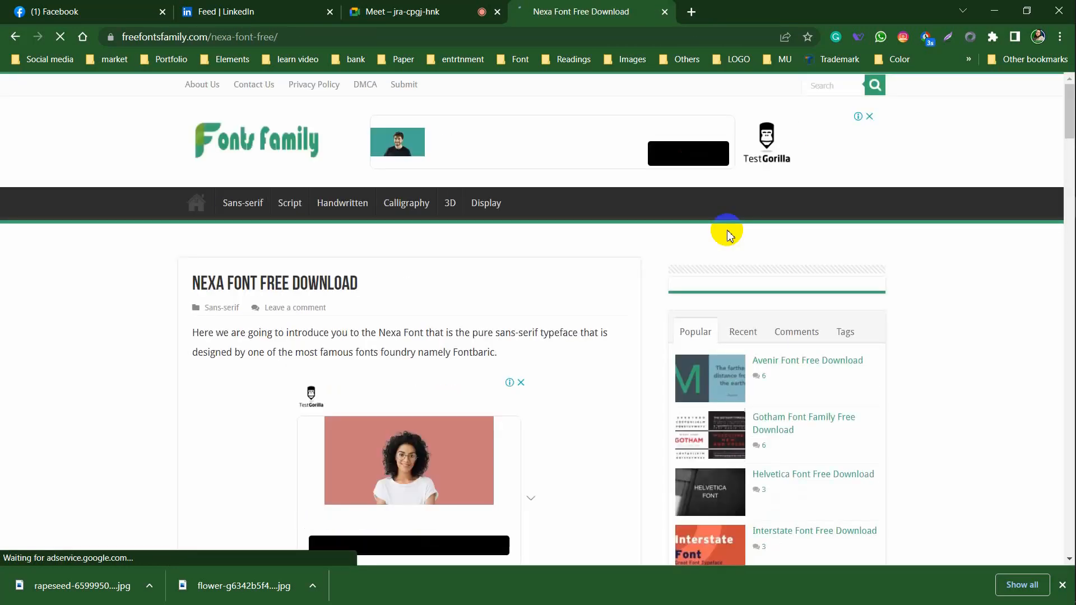
scroll(562, 279, down, 15)
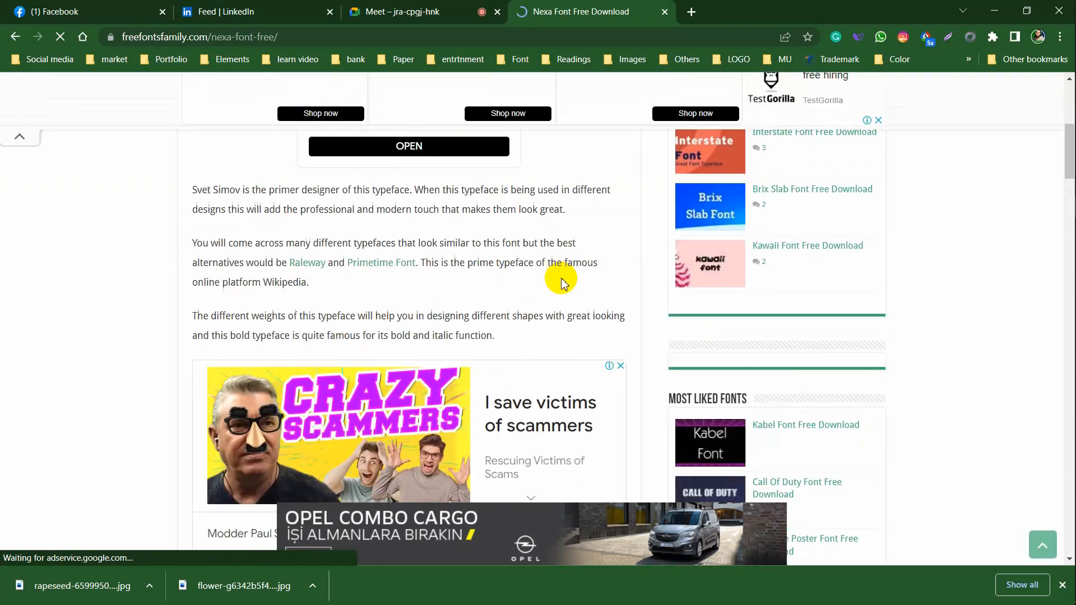
scroll(563, 280, down, 7)
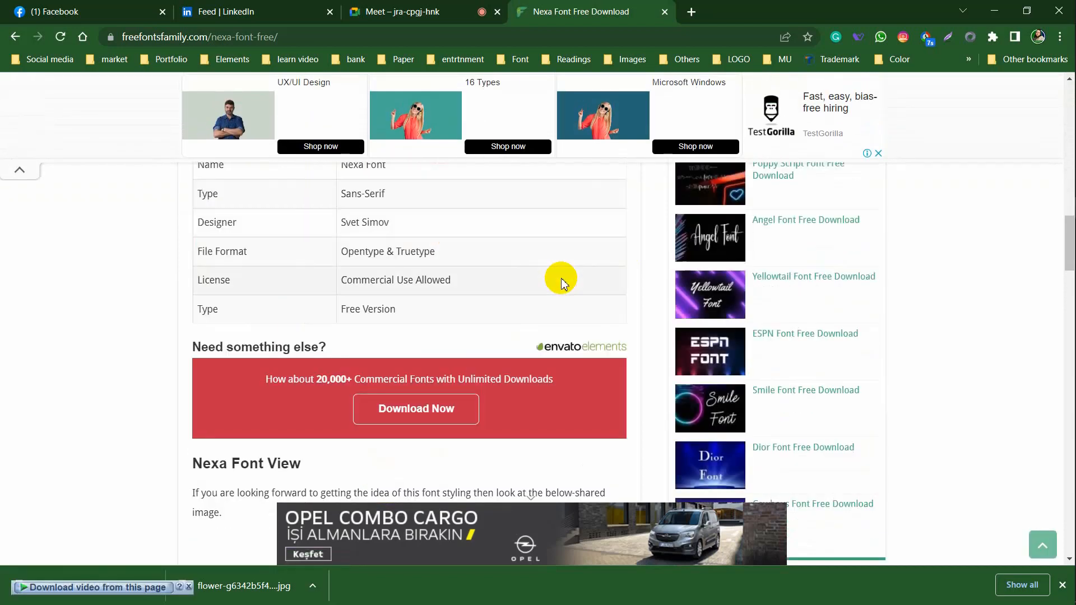
scroll(560, 278, down, 10)
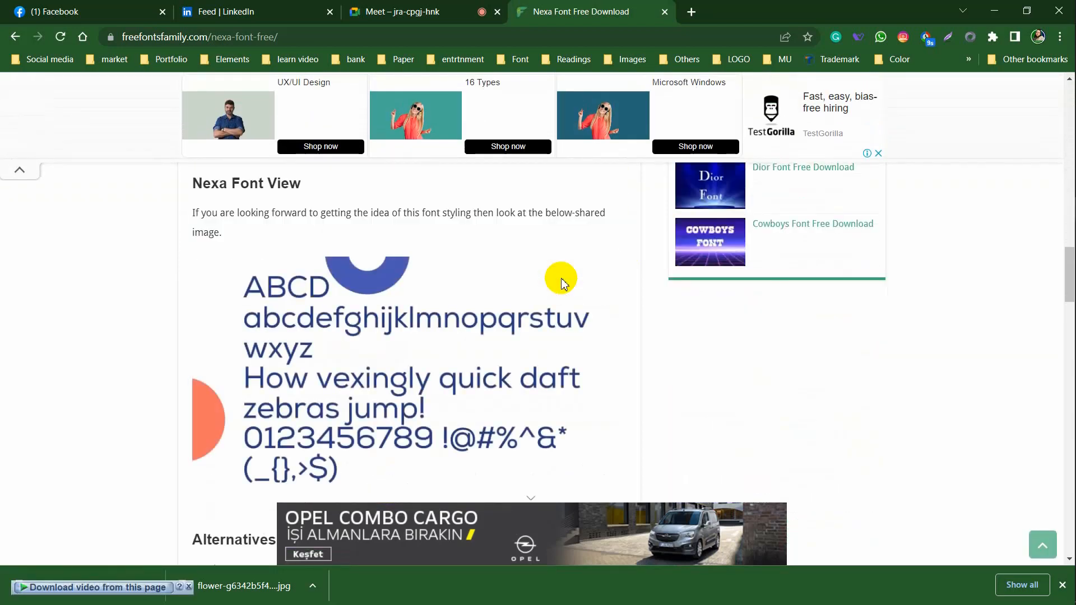
scroll(561, 278, down, 3)
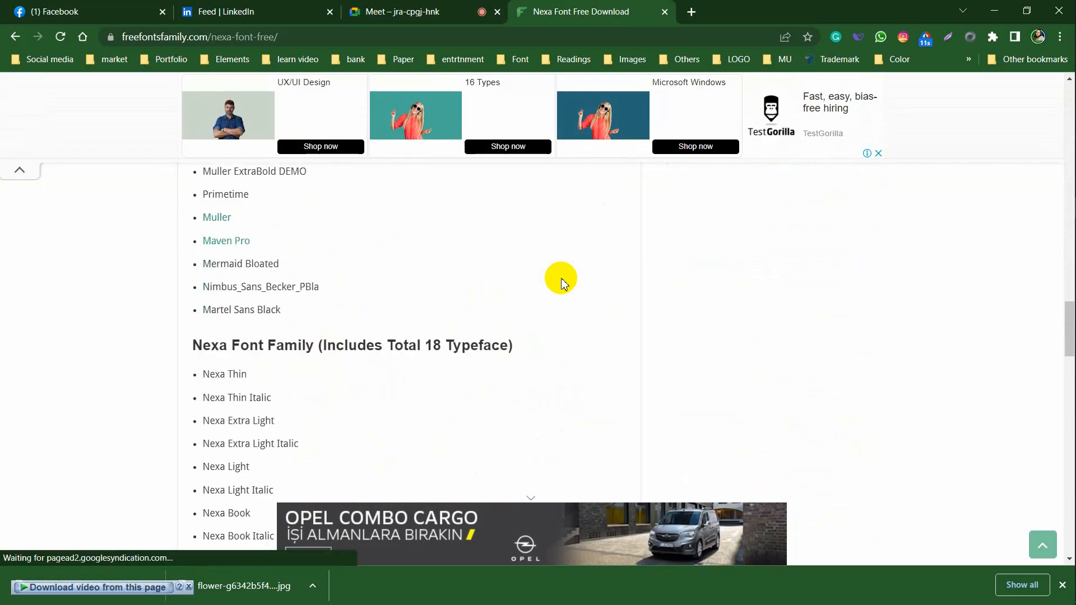
scroll(561, 278, down, 4)
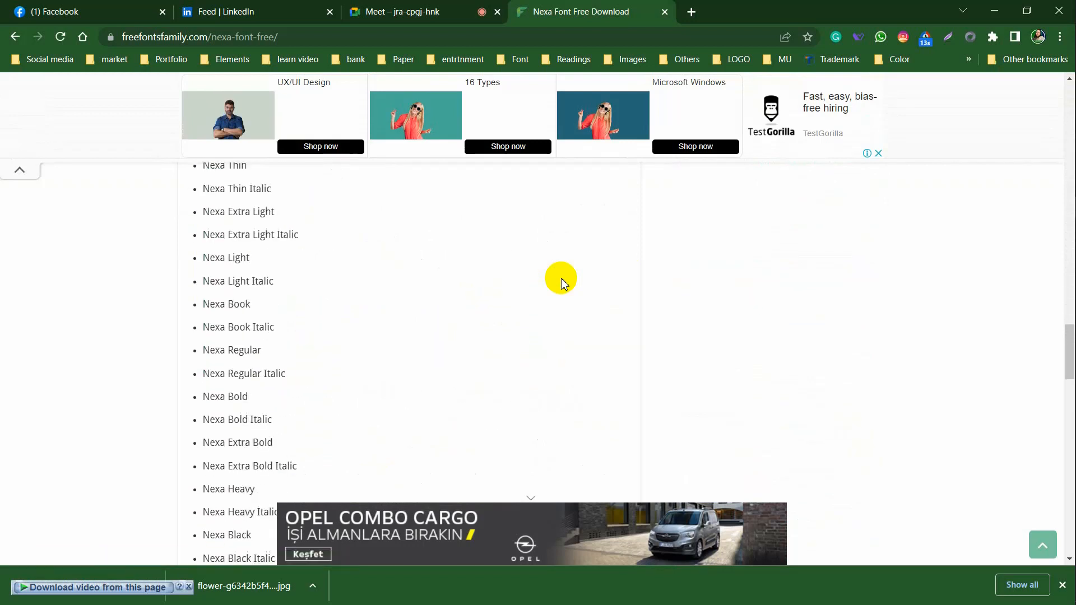
scroll(429, 291, up, 4)
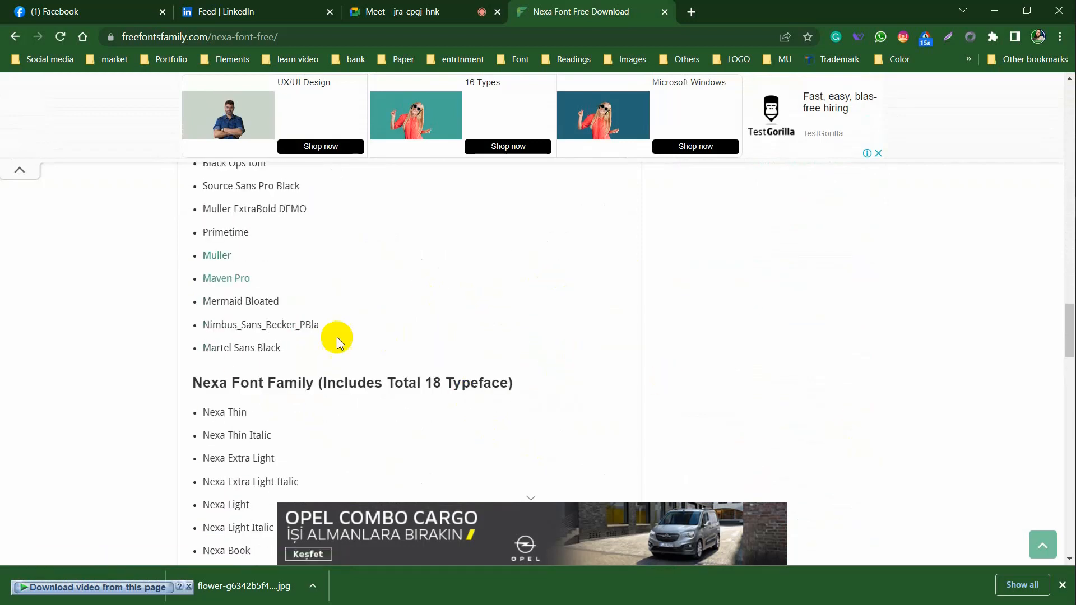
scroll(359, 362, down, 1)
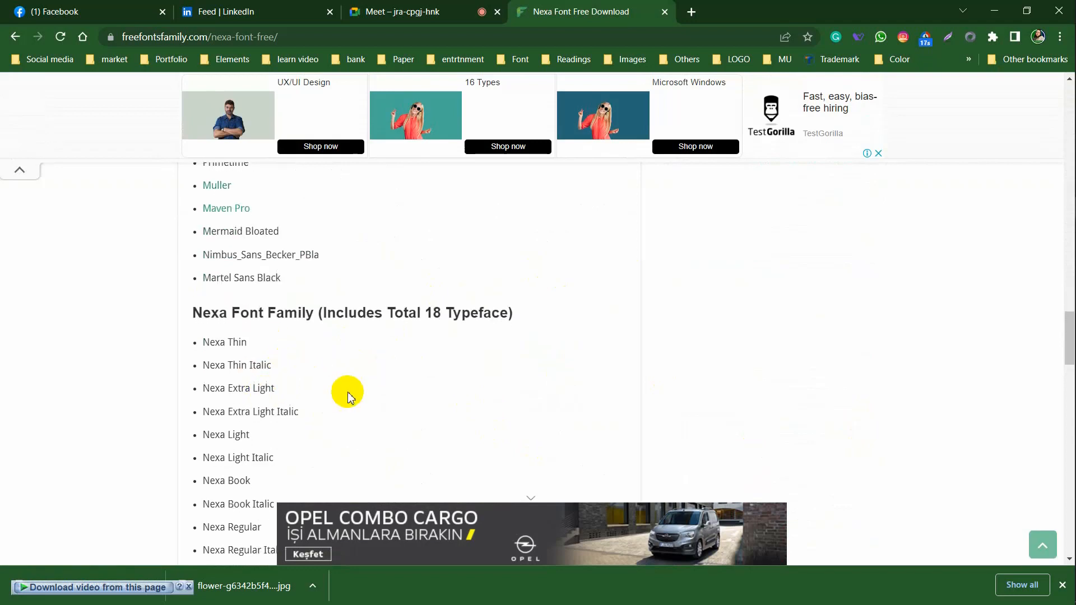
scroll(339, 437, down, 3)
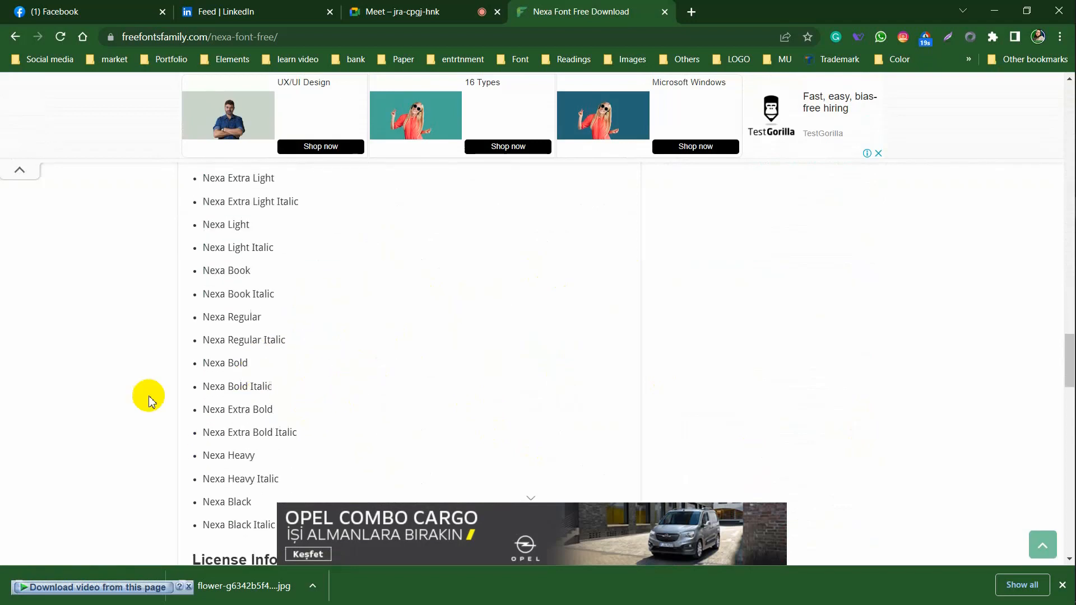
scroll(336, 422, down, 4)
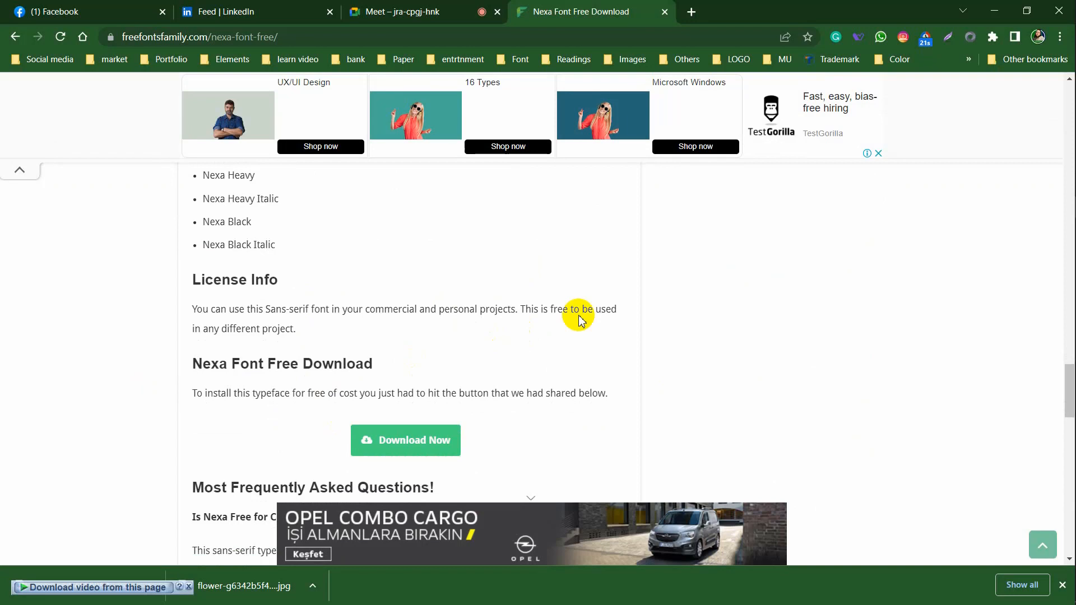
scroll(579, 319, down, 2)
Download Nexa-Font.zip (196.09 KB), getting past the ad and duplicate-link prompt, and show its folder
click(454, 299)
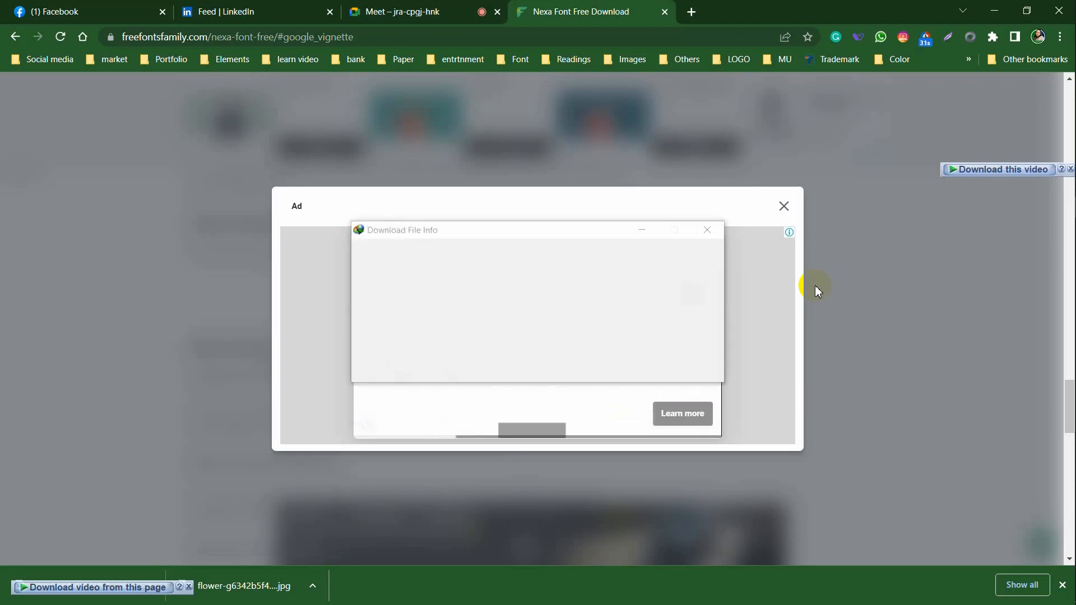
click(784, 206)
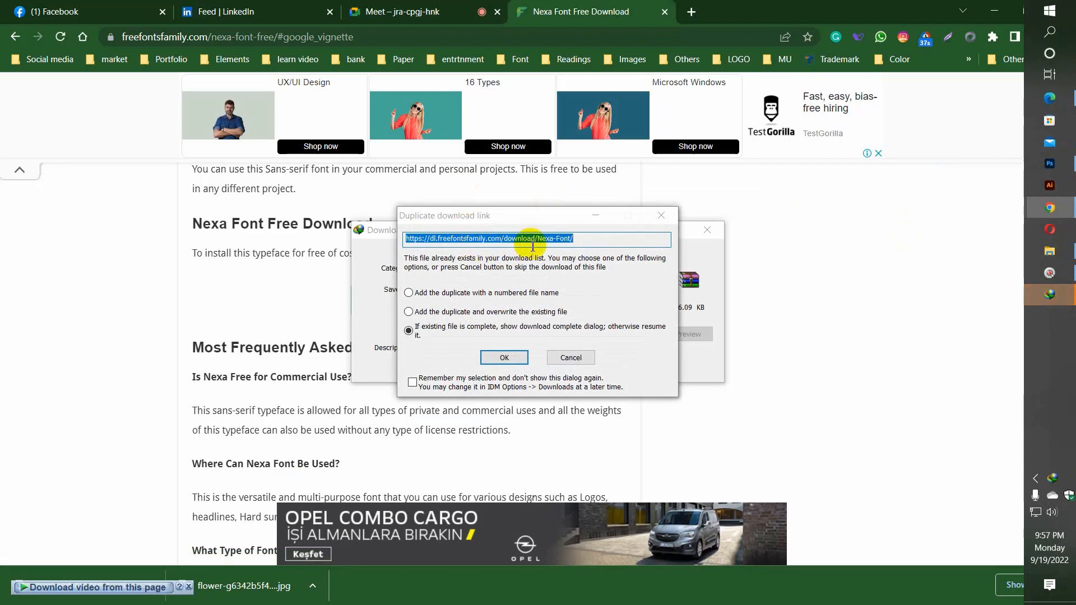
click(571, 360)
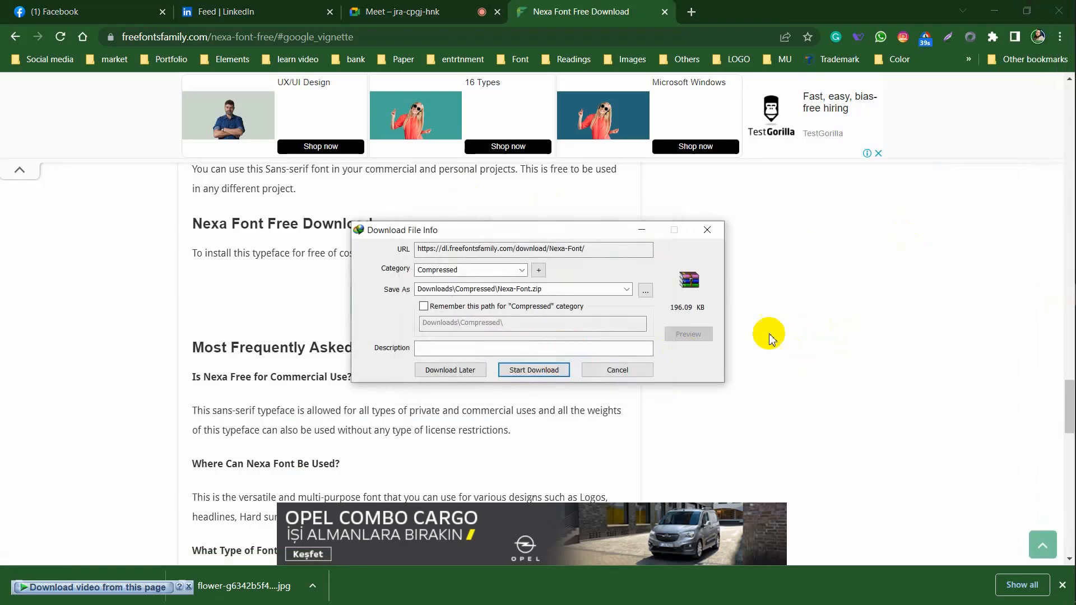
click(544, 369)
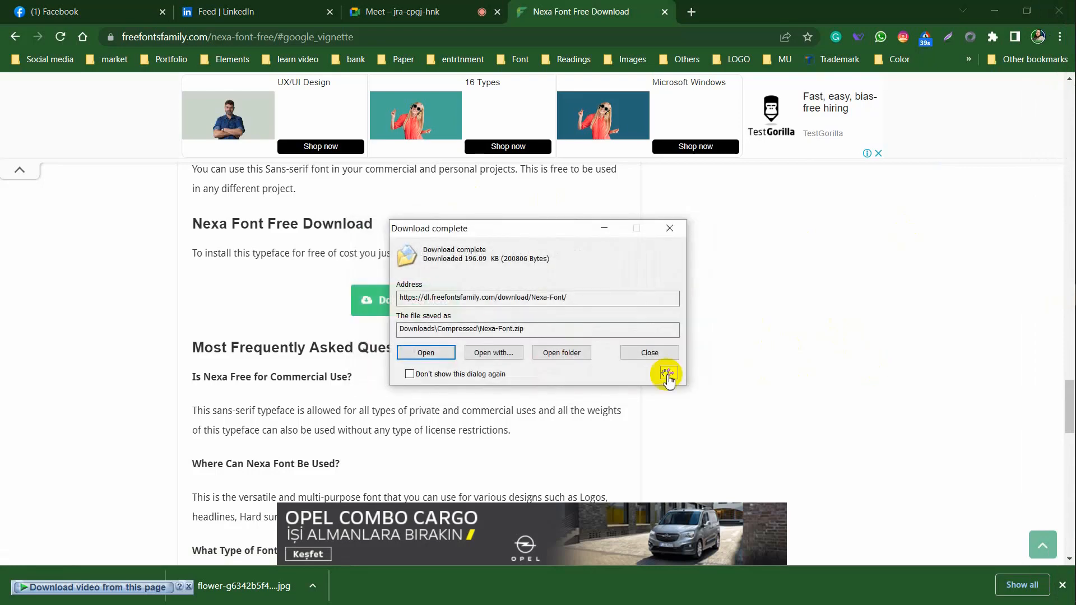
click(561, 353)
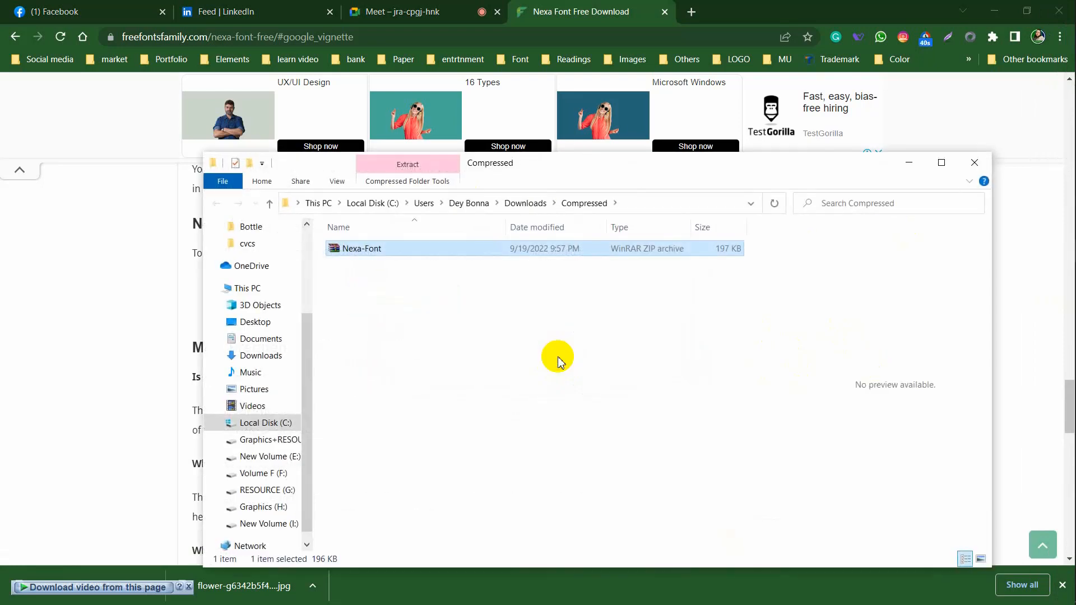
Cut the Nexa-Font archive and open the cvcs folder from the desktop
right_click(440, 256)
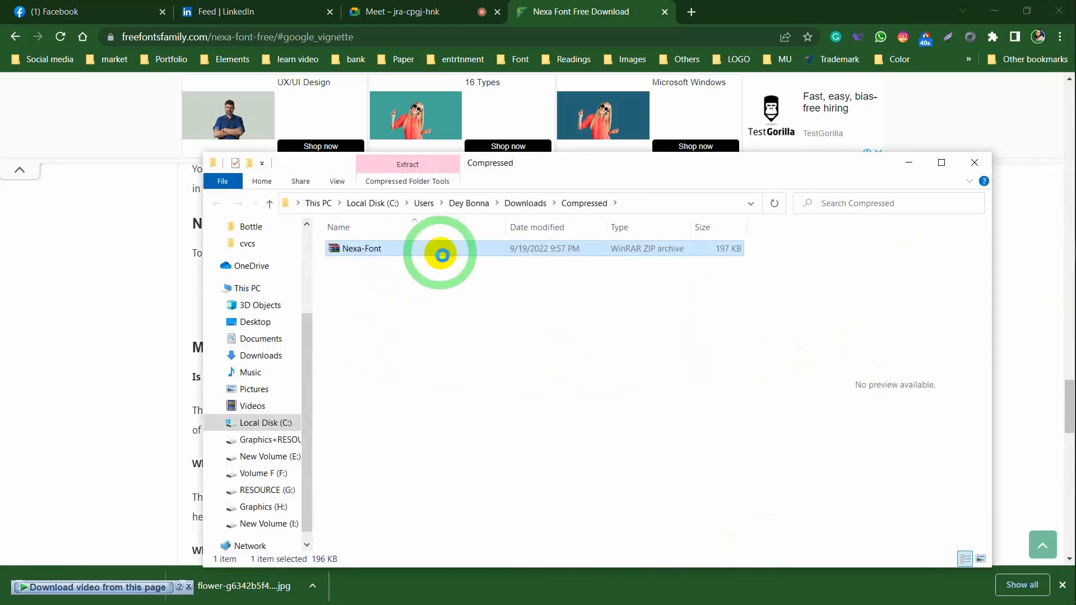
click(482, 483)
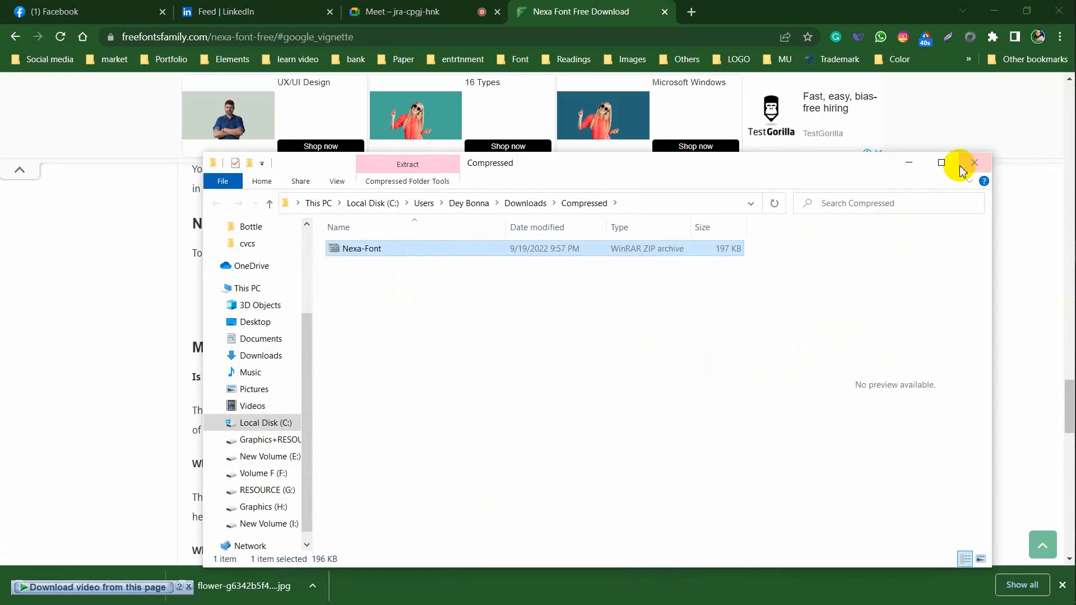
click(1040, 106)
click(992, 9)
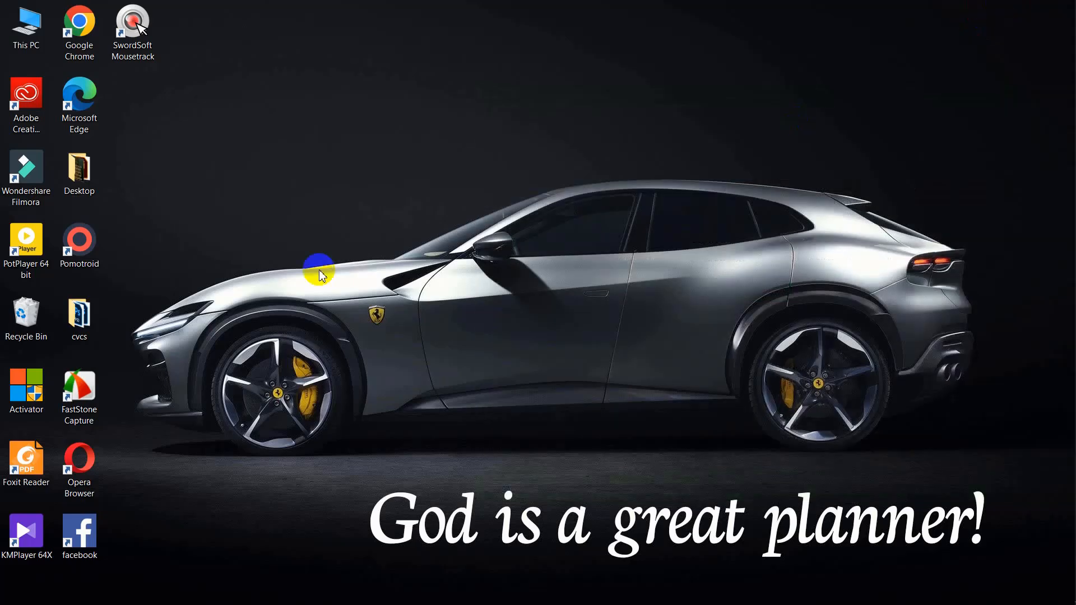
click(78, 178)
double_click(77, 178)
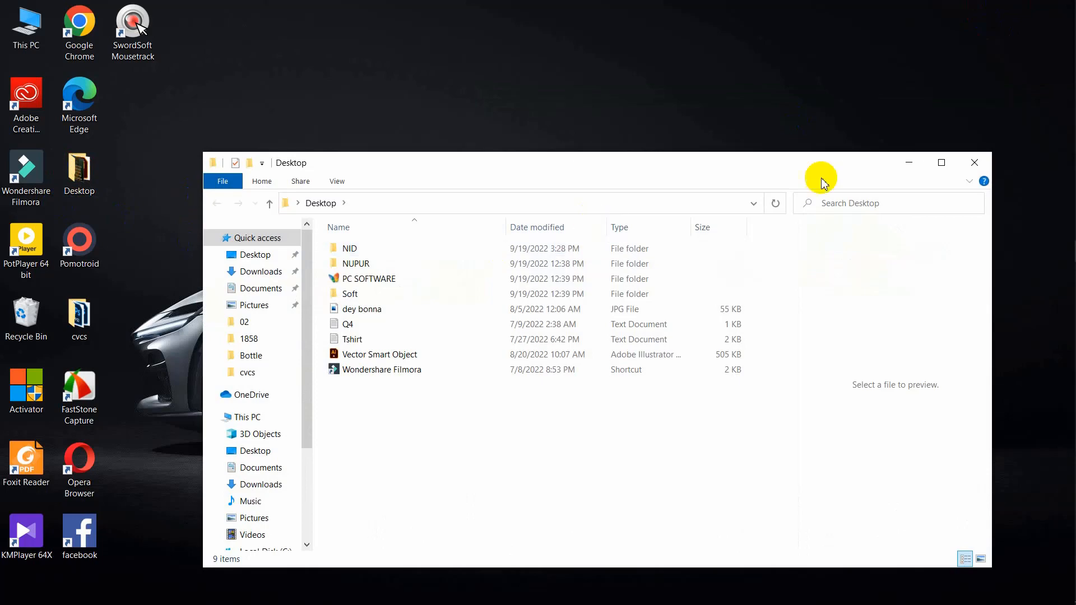
click(68, 311)
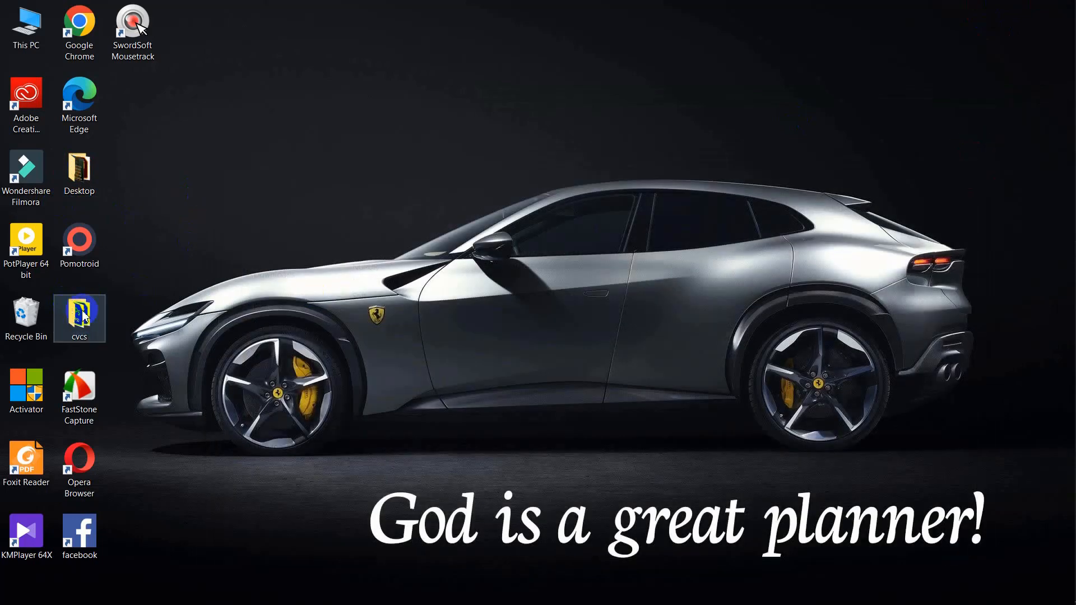
double_click(83, 316)
Create a Font folder in cvcs, paste and extract the archive there, and delete the zip
key(ctrl+shift+n)
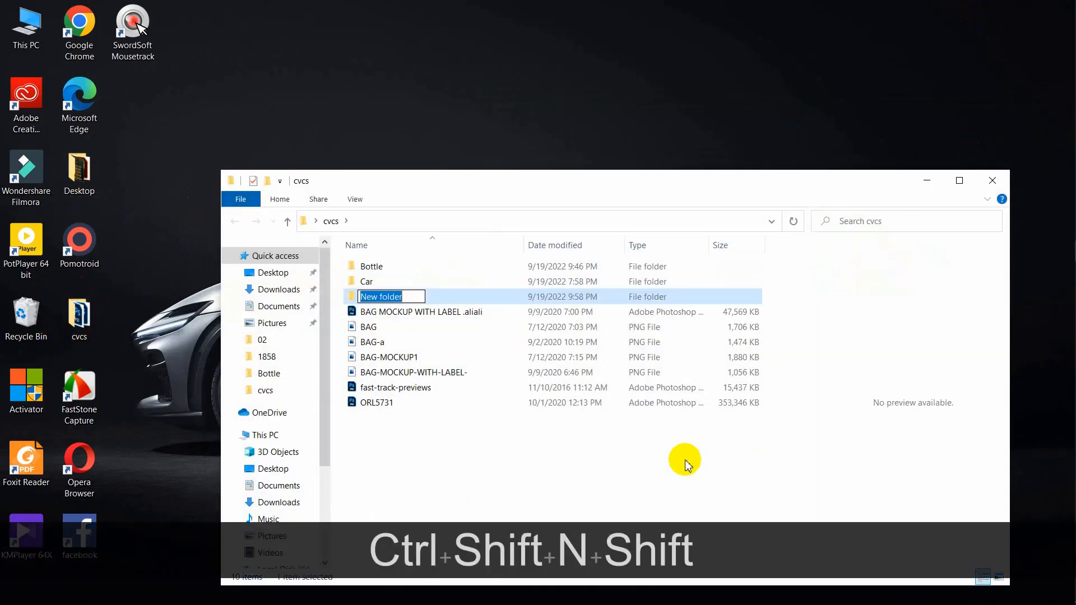
text(Font)
key(Return)
key(Return)
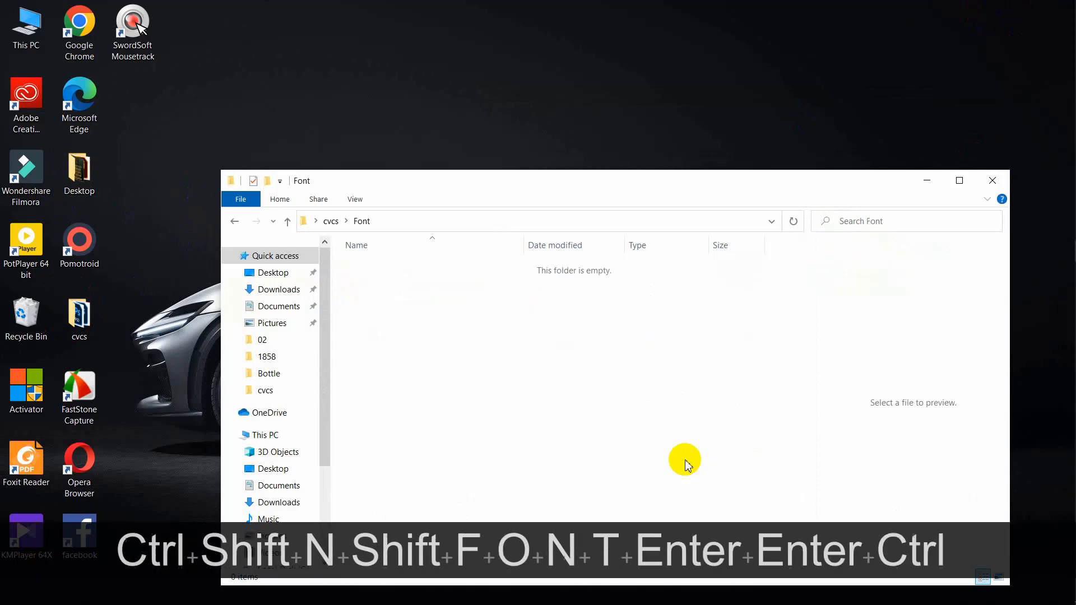
key(ctrl+v)
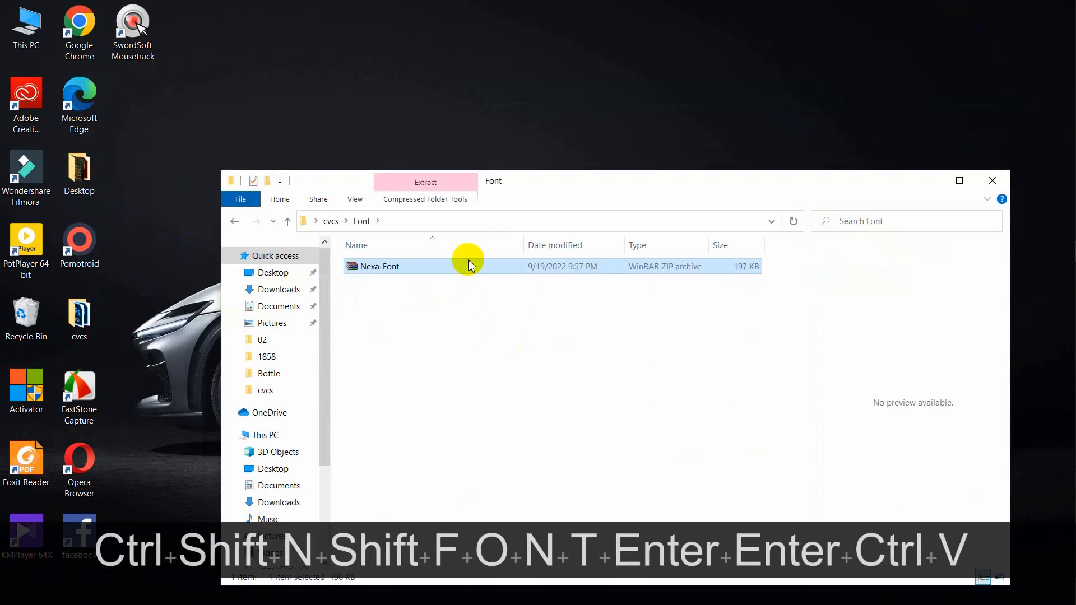
right_click(467, 268)
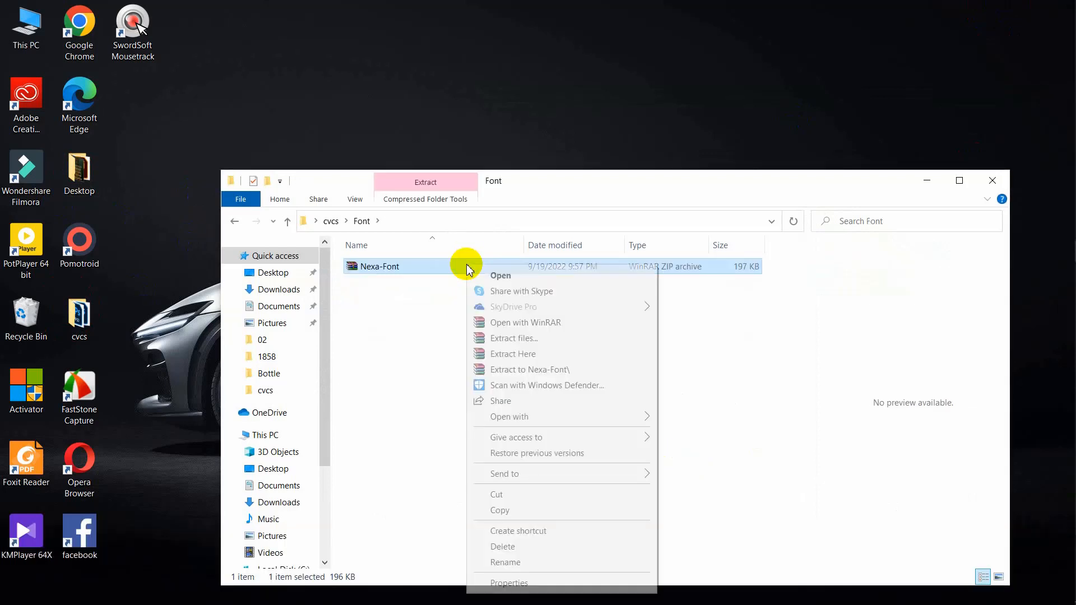
click(535, 355)
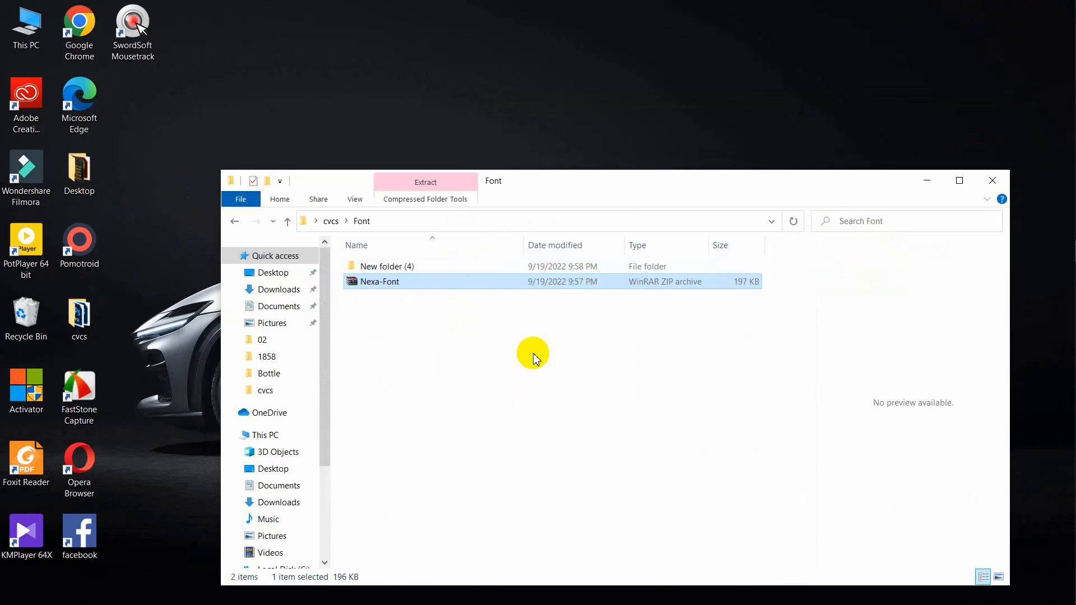
key(Delete)
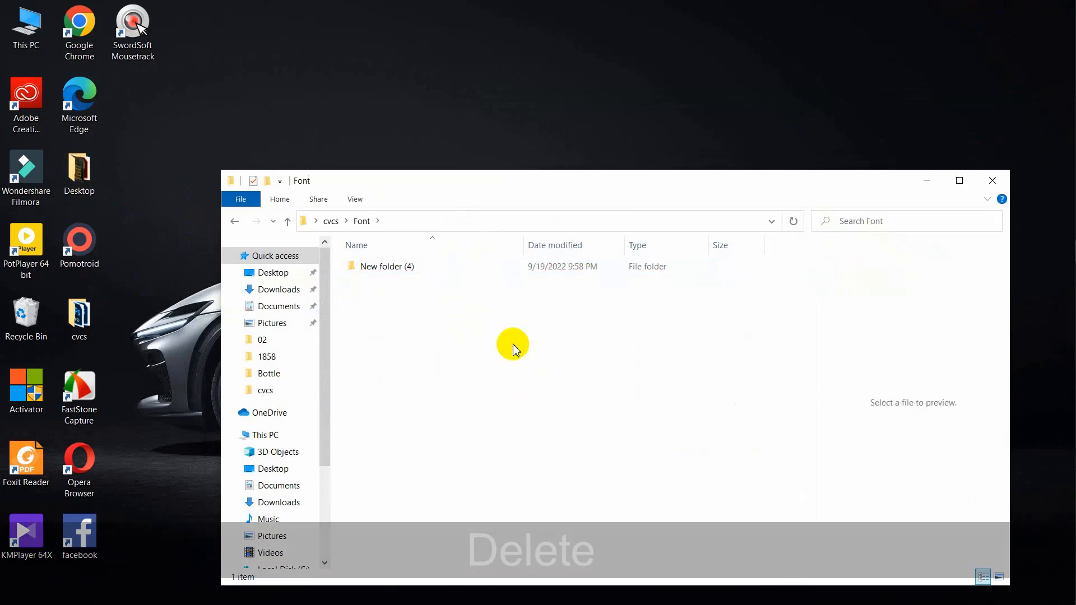
double_click(412, 268)
drag(444, 352, 384, 252)
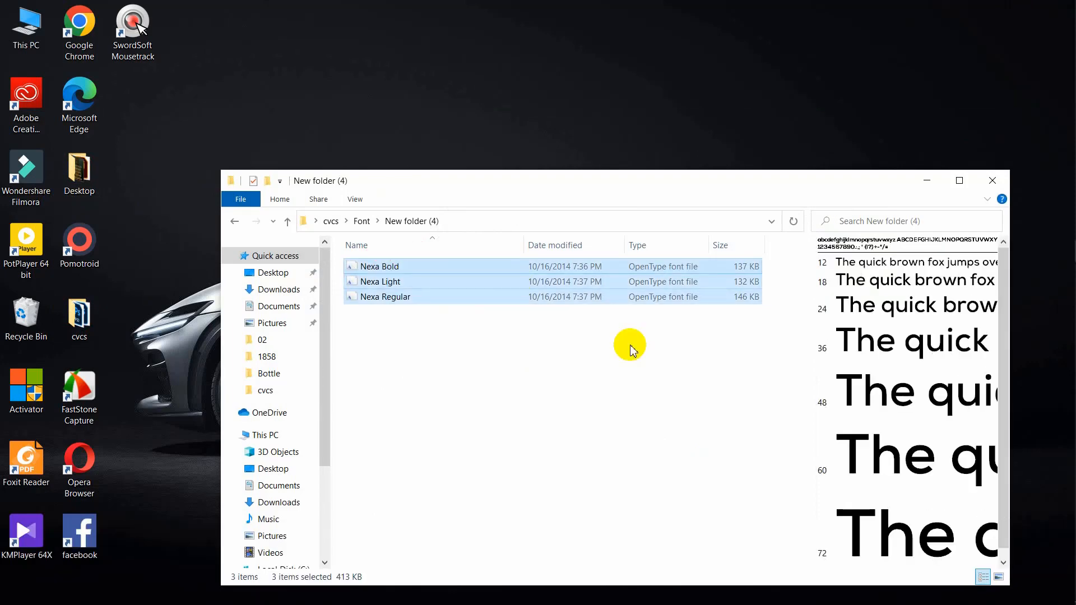
Maximise the font folder window and install Nexa Bold for all users
click(966, 181)
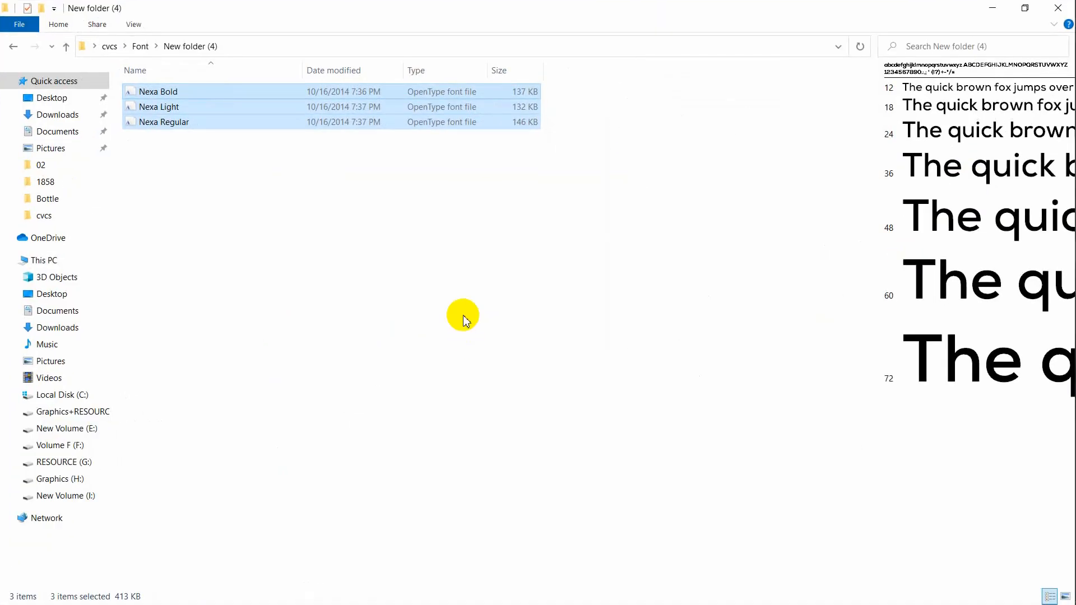
click(336, 275)
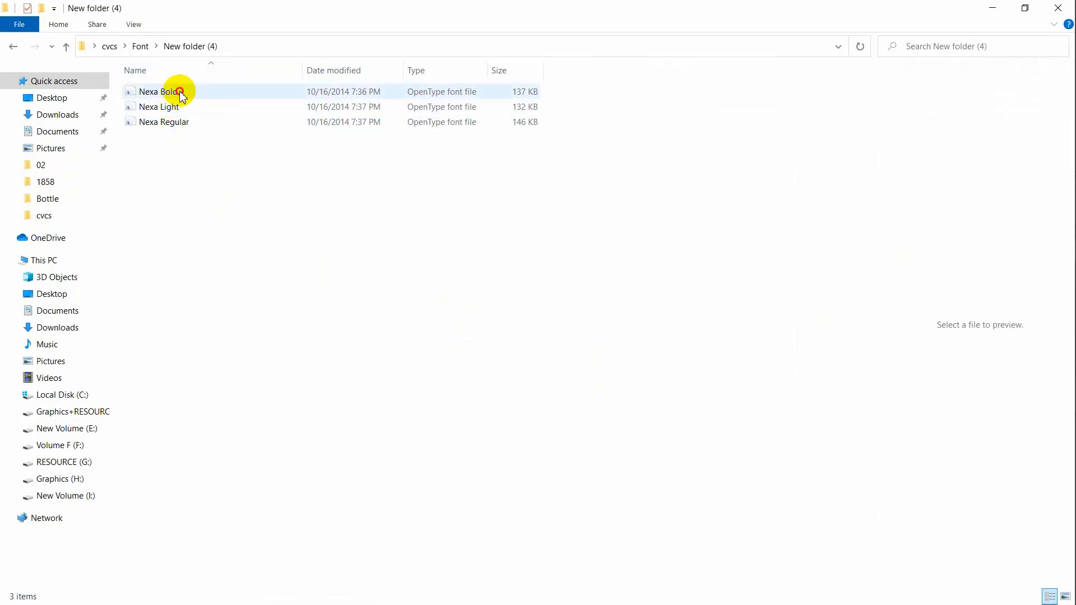
click(175, 91)
click(193, 158)
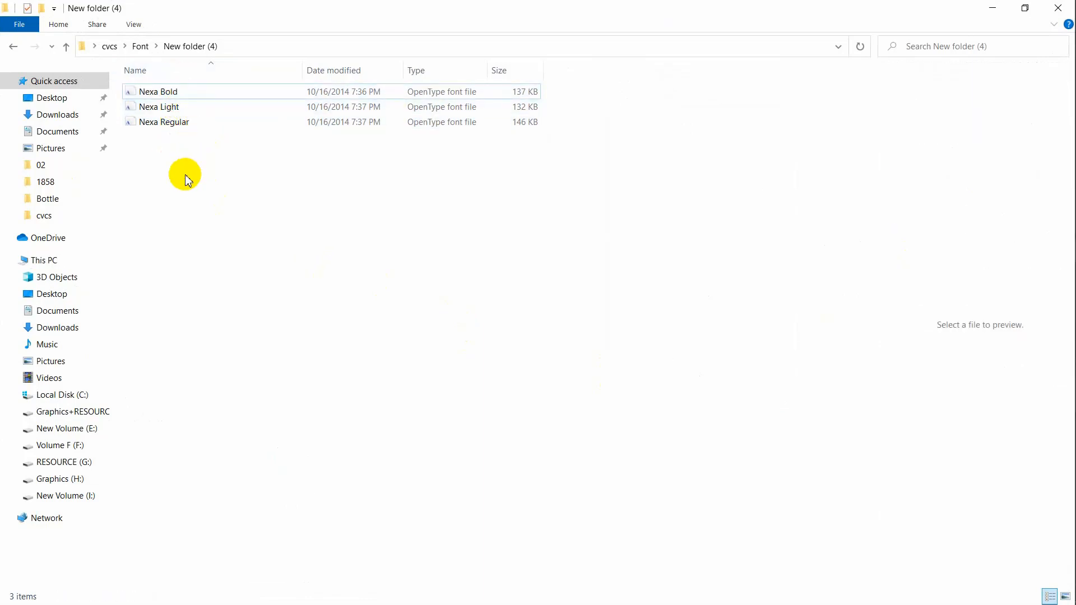
drag(180, 178, 177, 84)
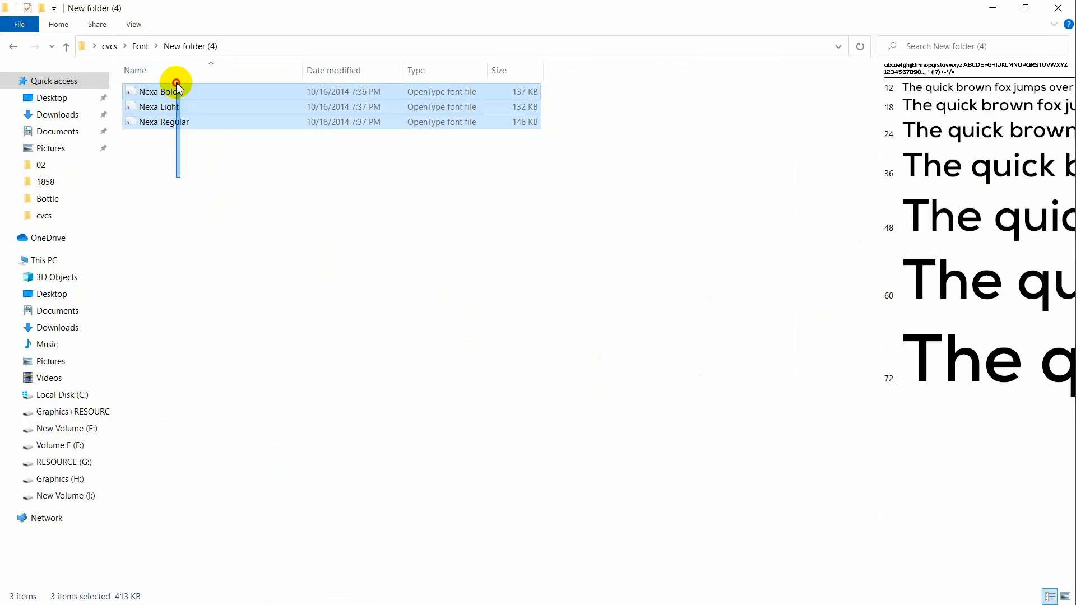
click(234, 238)
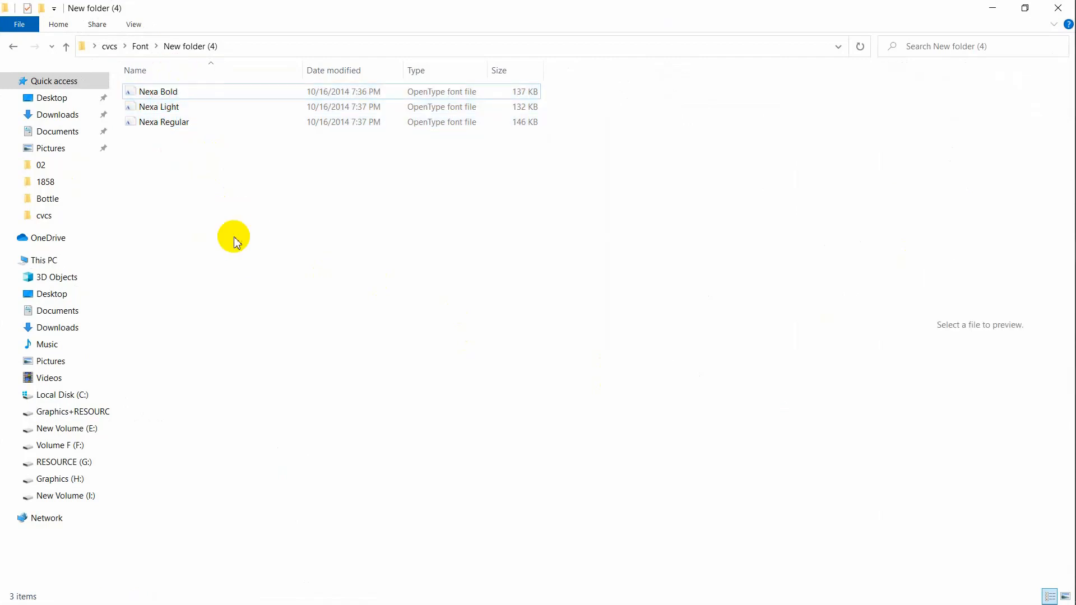
key(ctrl+a)
click(269, 249)
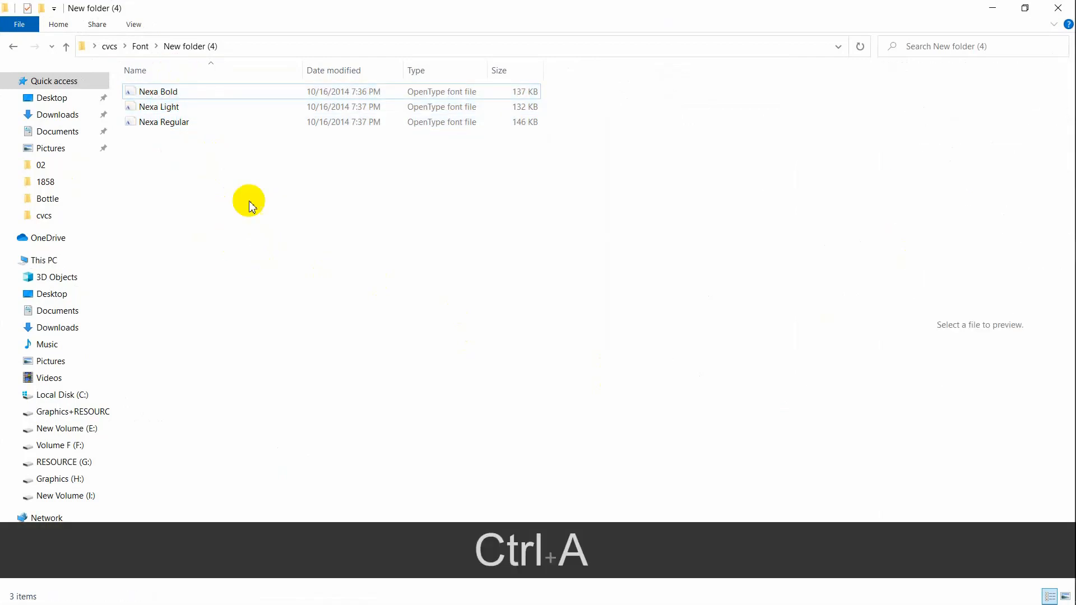
click(175, 93)
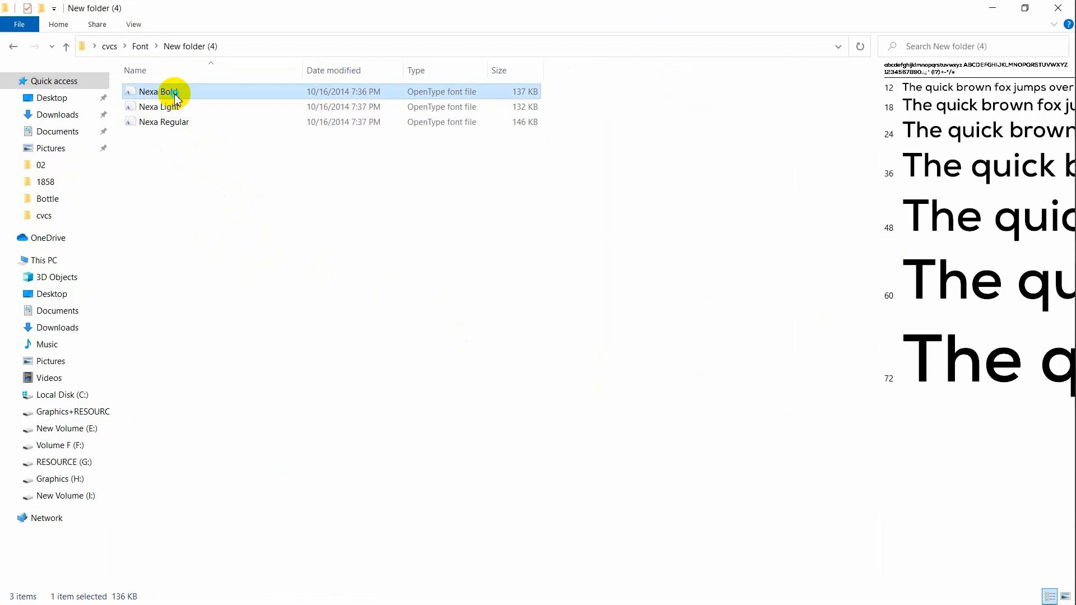
right_click(175, 98)
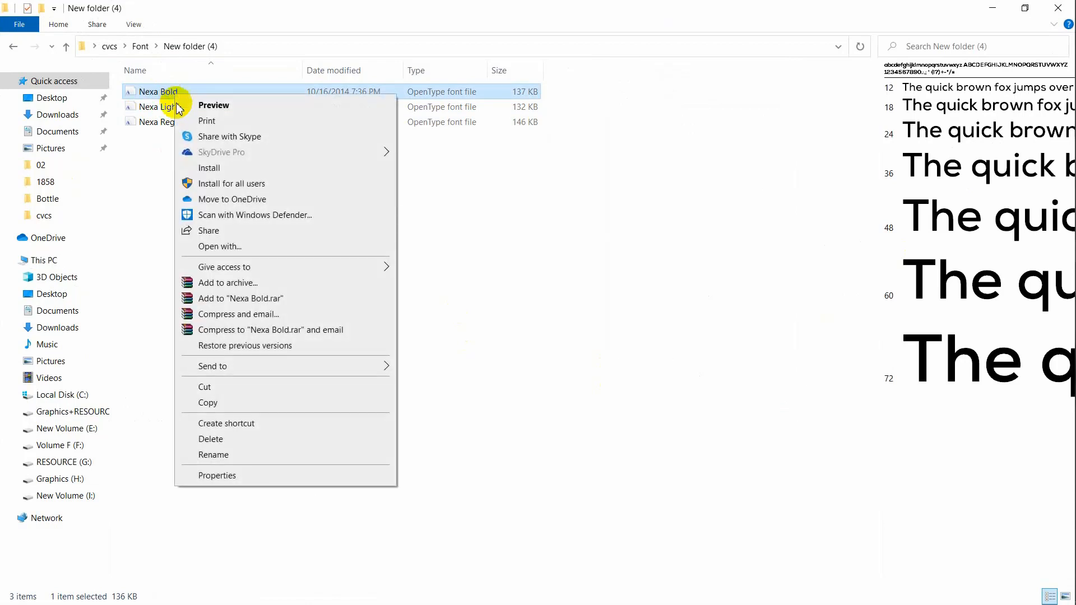
click(270, 190)
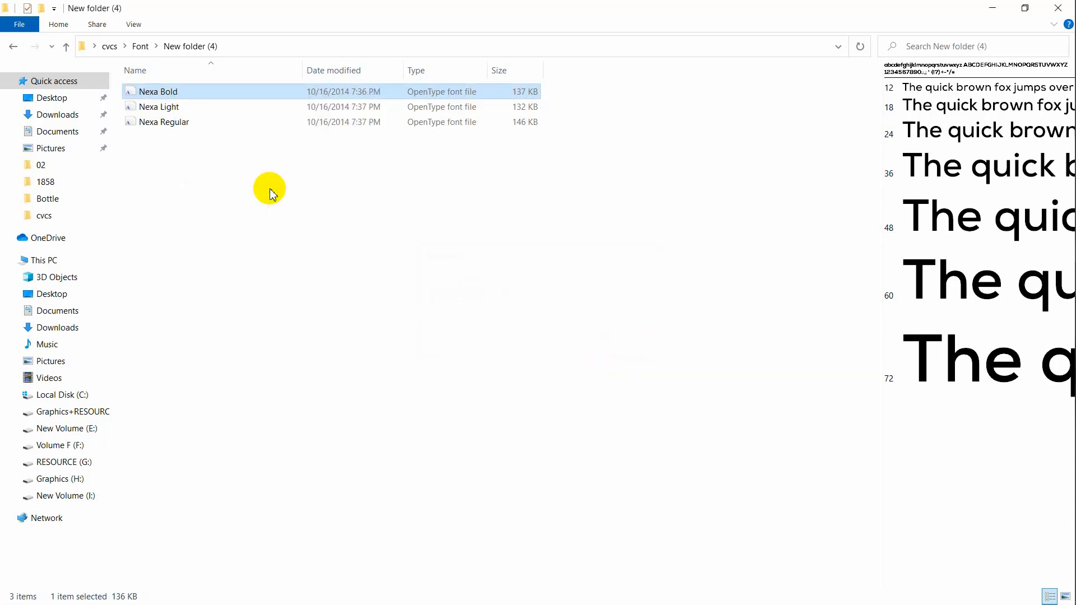
Install Nexa Light and Nexa Regular for all users, keeping the already-installed font unreplaced
drag(176, 155, 169, 108)
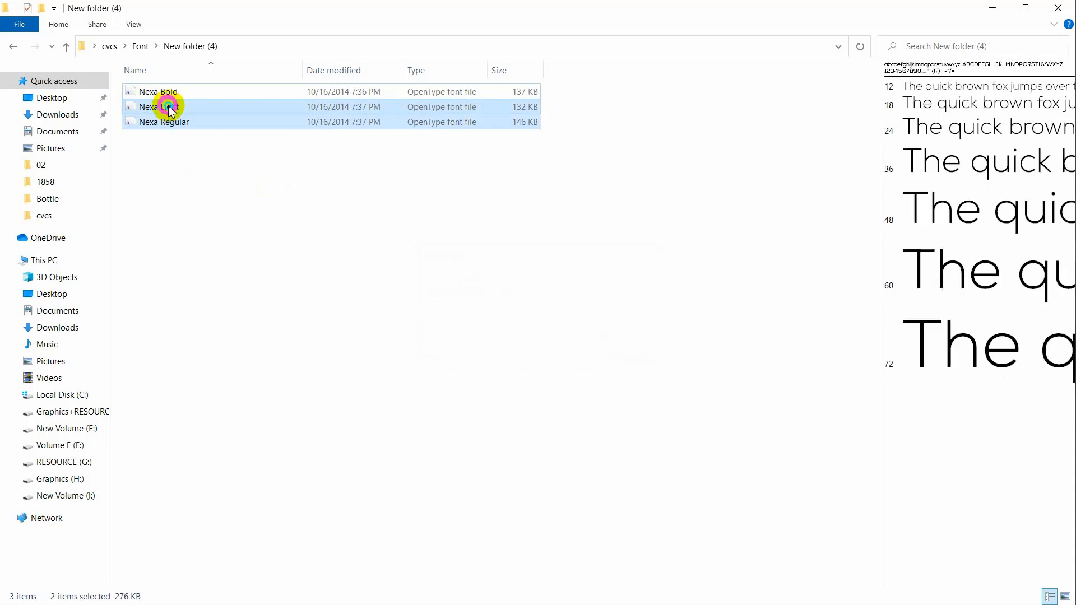
right_click(170, 108)
click(270, 180)
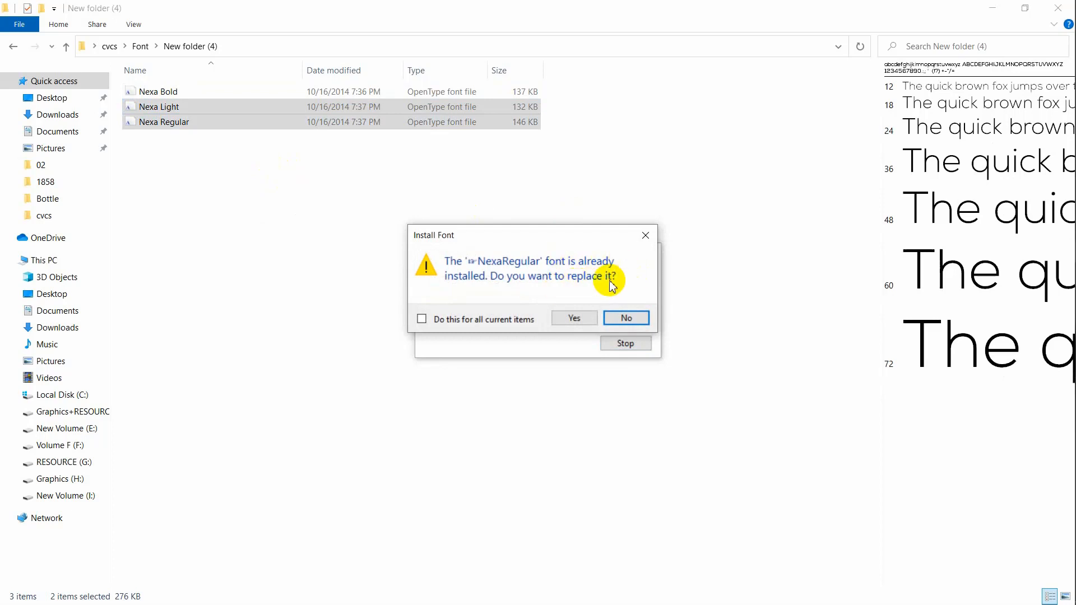
click(477, 319)
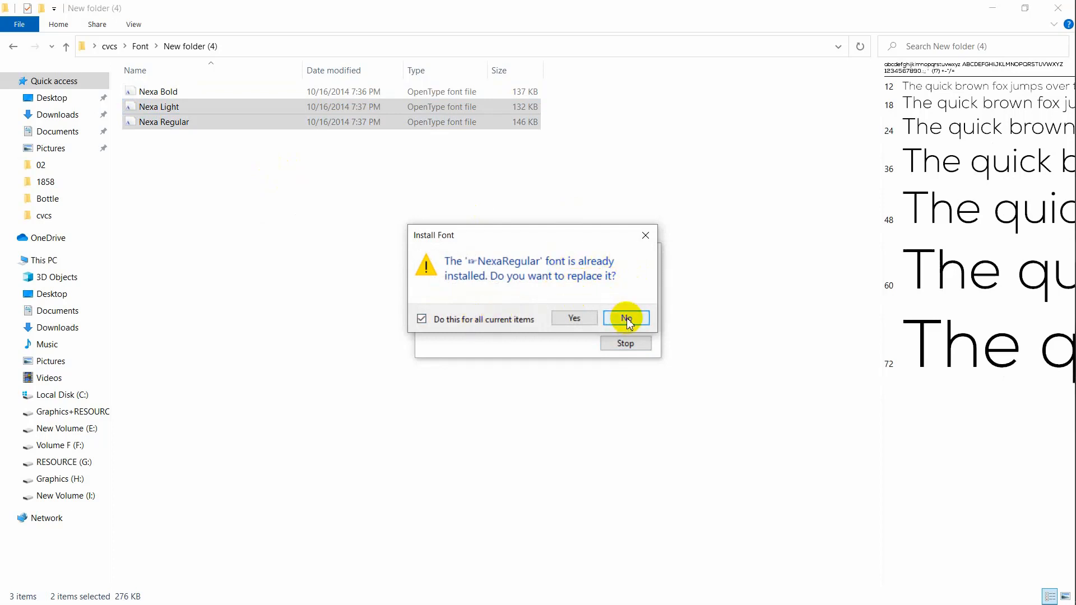
click(627, 319)
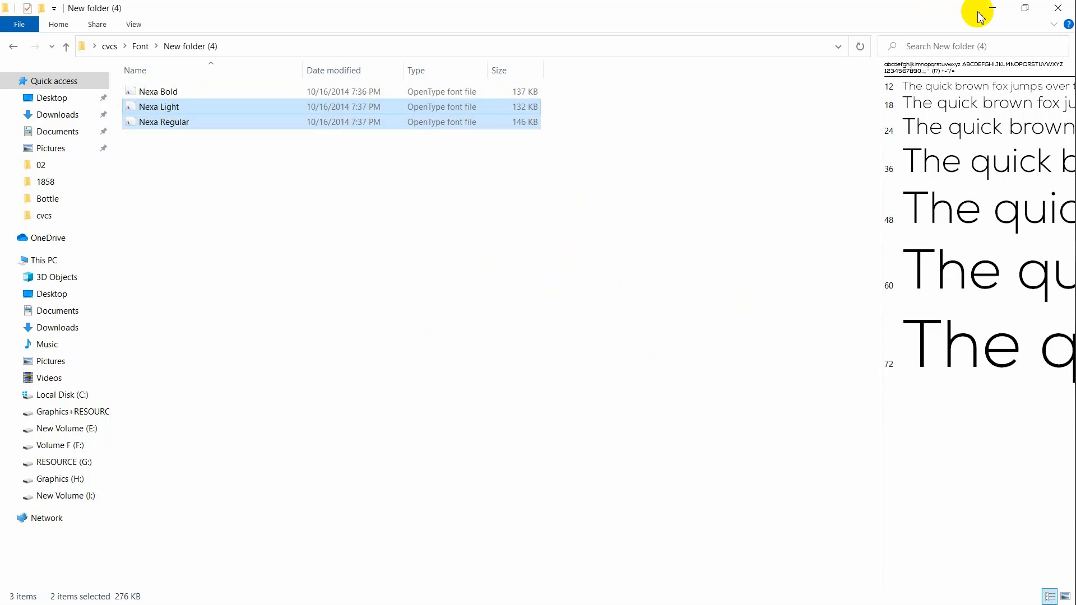
click(997, 7)
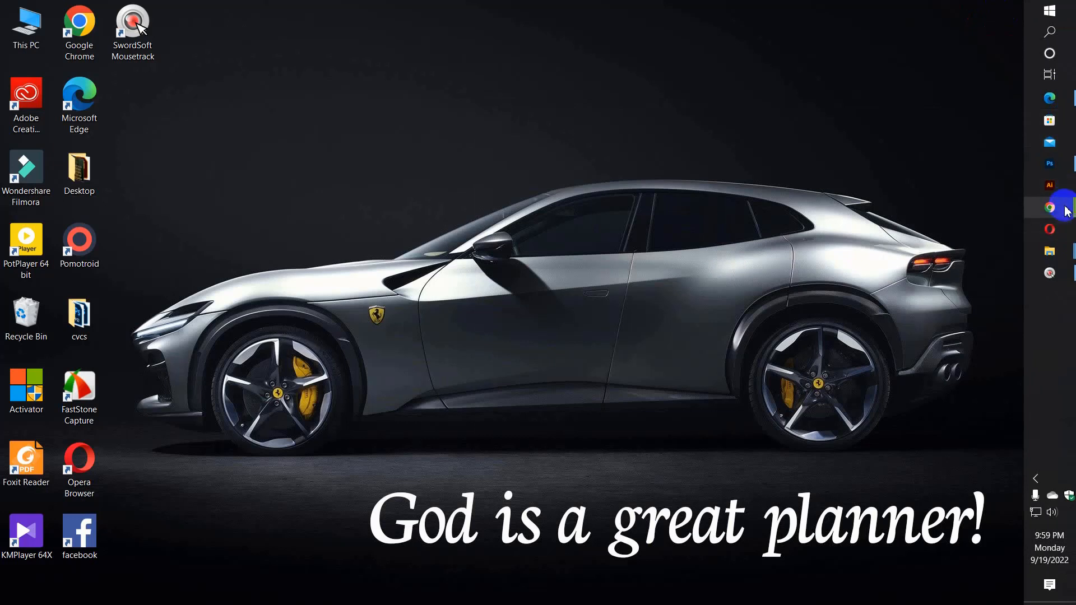
Set the 'Font for business card' heading to Nexa Bold
click(1068, 168)
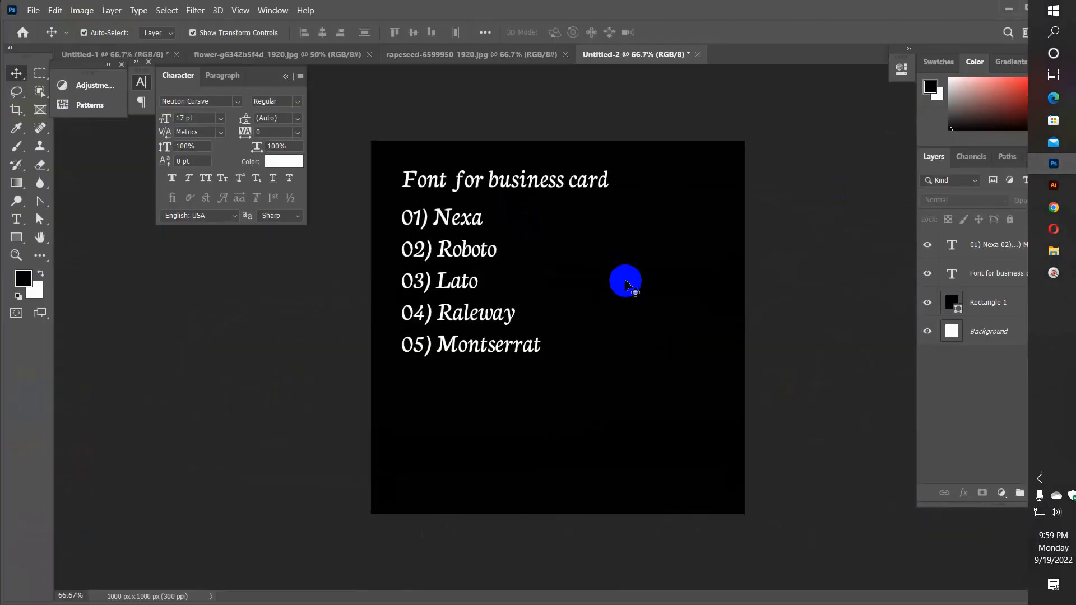
click(457, 223)
click(545, 180)
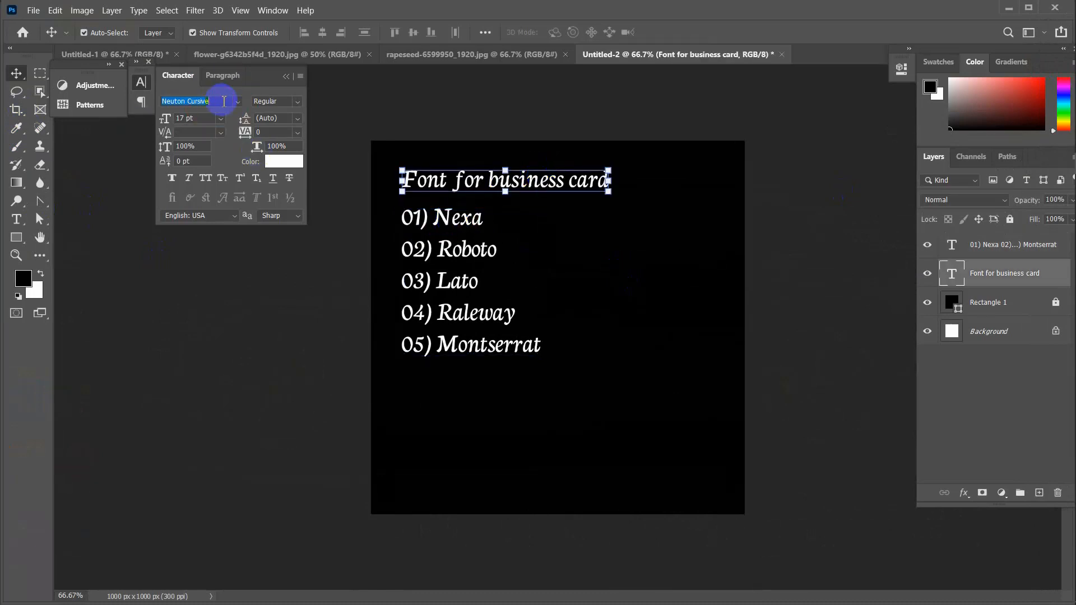
text(nexa)
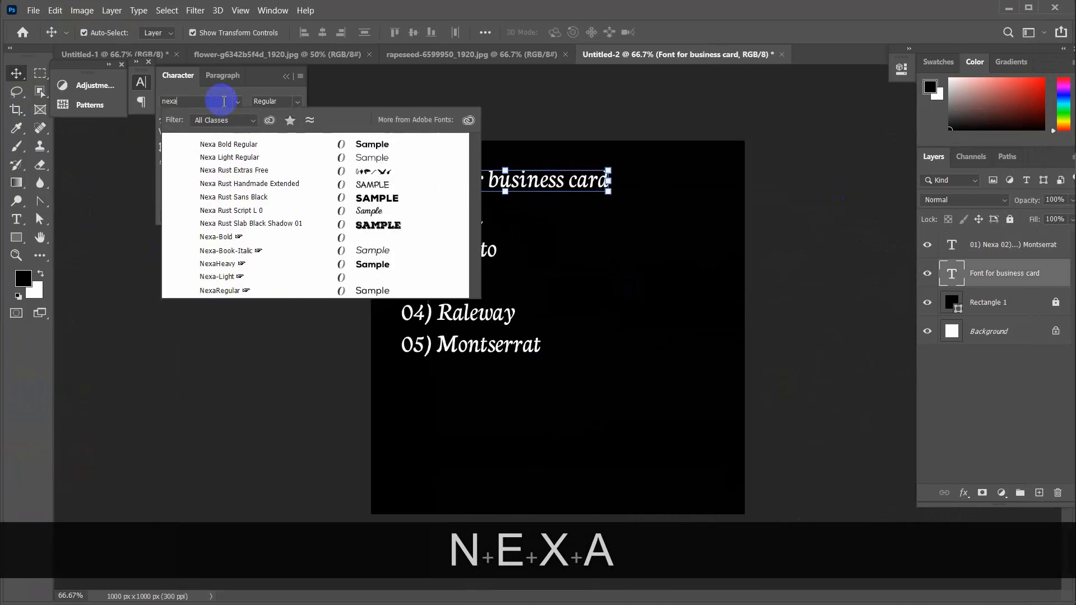
click(243, 144)
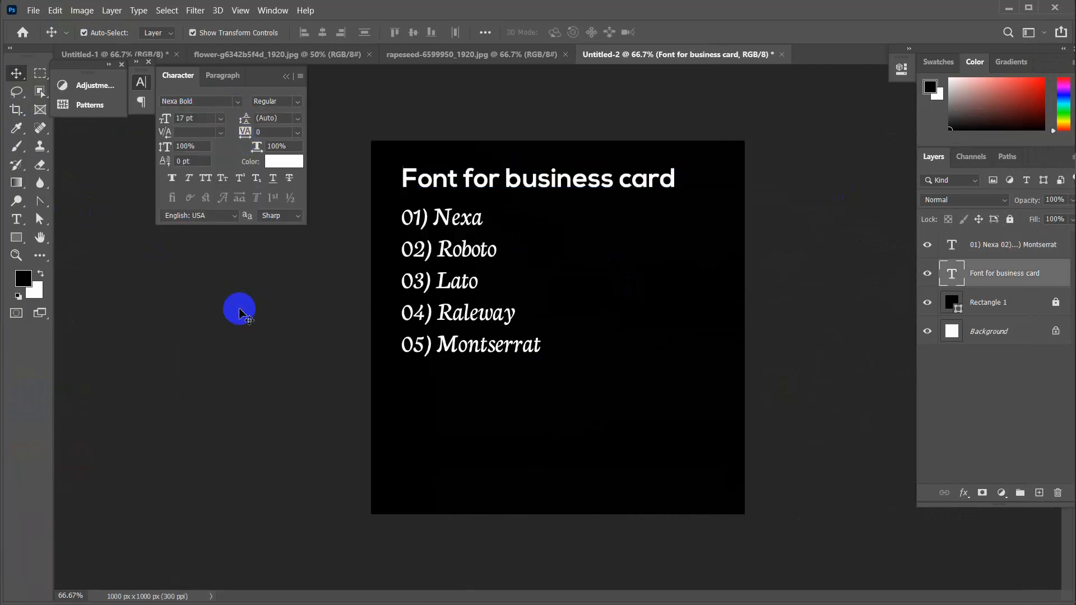
click(239, 312)
Set the five-item font list to NexaRegular and check both text layers' fonts
click(471, 217)
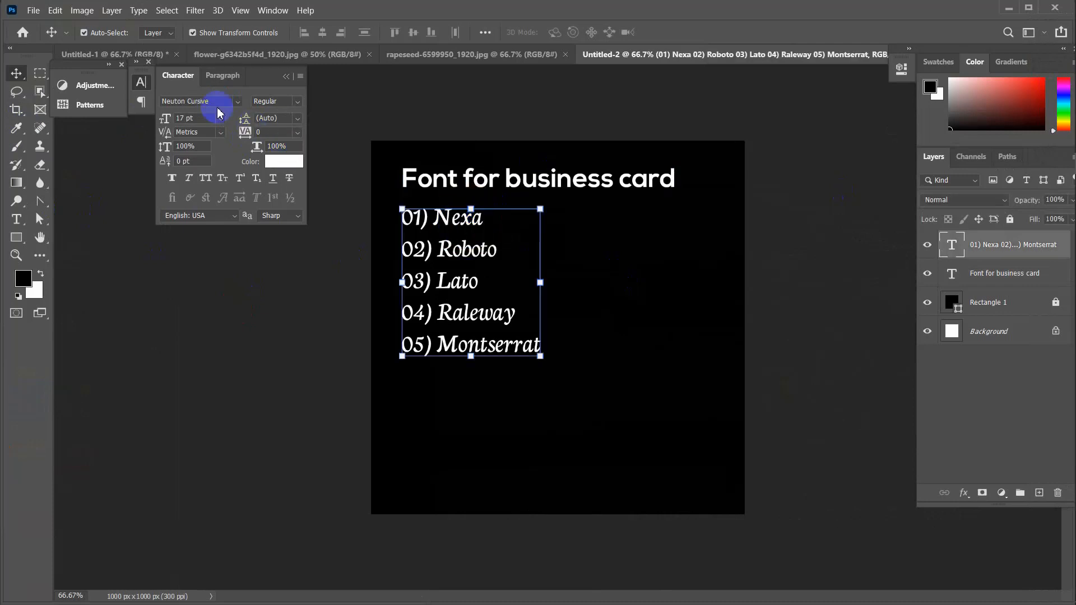
text(nexa)
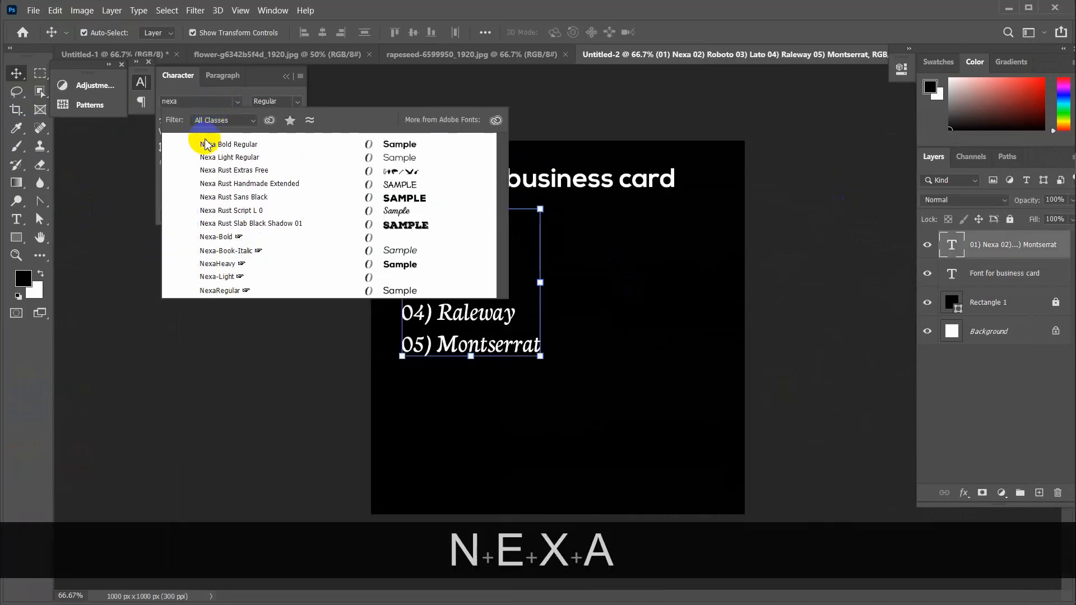
click(241, 289)
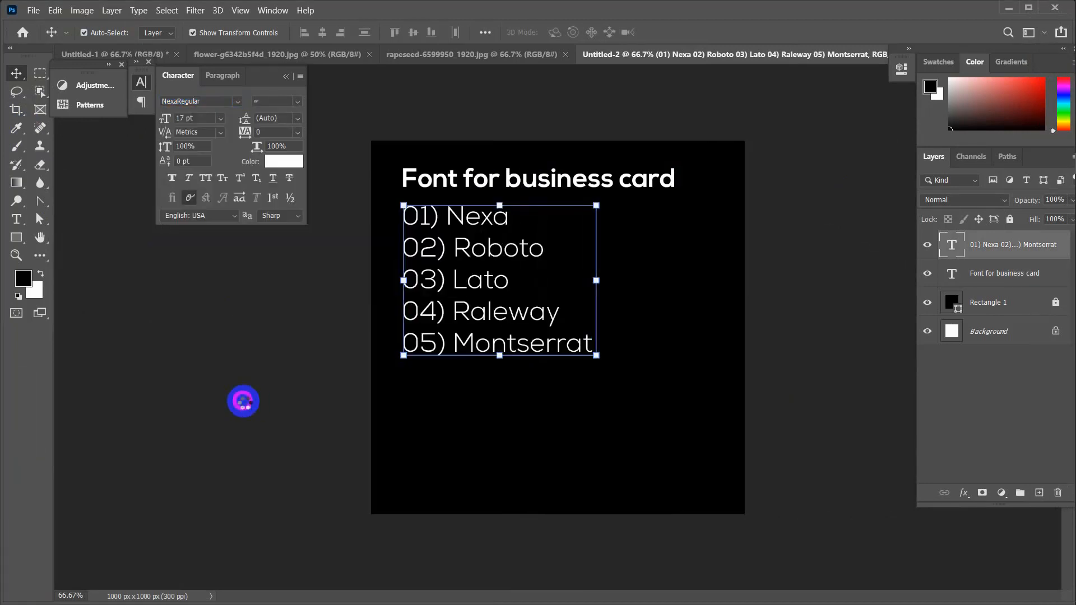
click(243, 405)
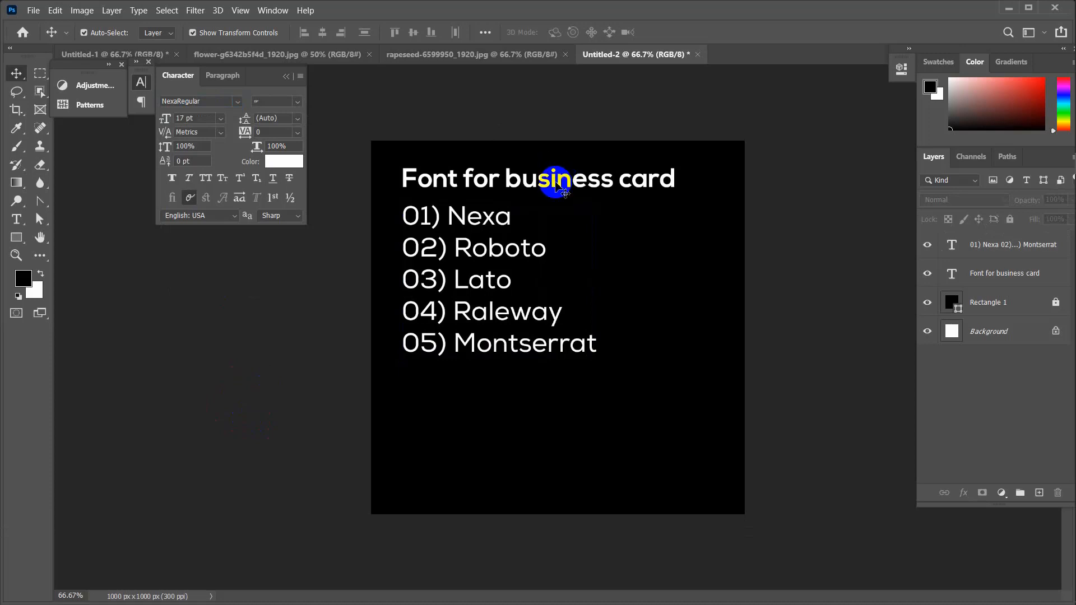
click(557, 187)
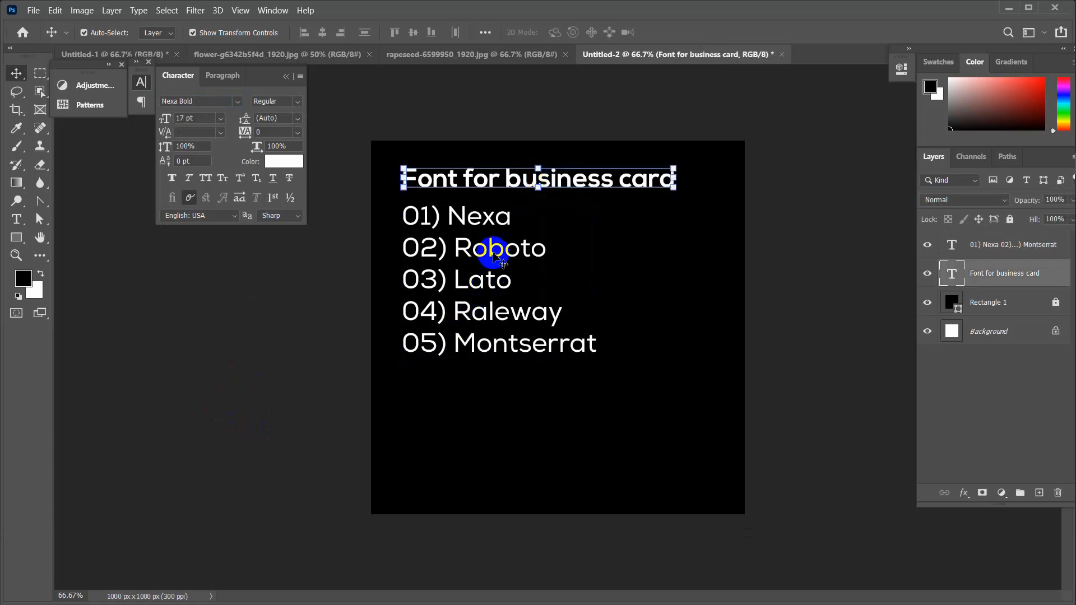
click(494, 255)
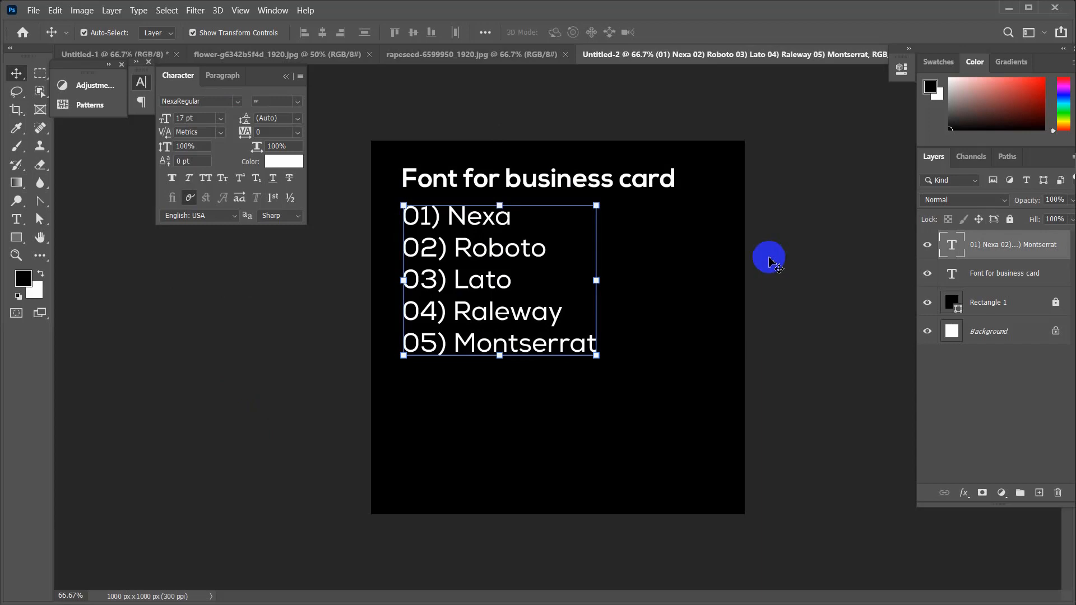
drag(424, 126, 548, 373)
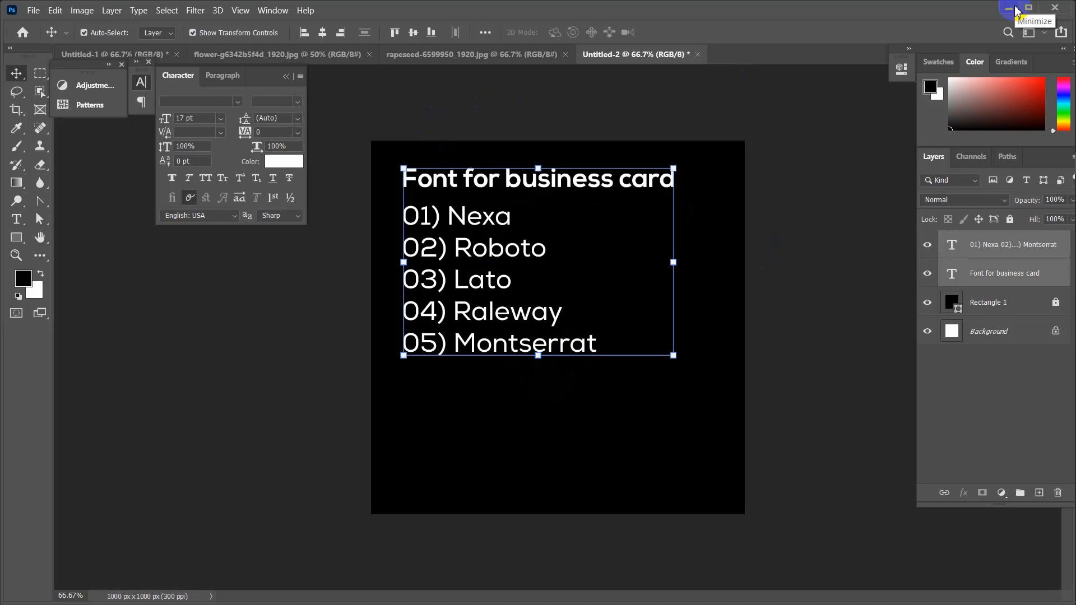
Open This PC and navigate to D:\Graphics\All Assets\Font\Allll
click(1009, 8)
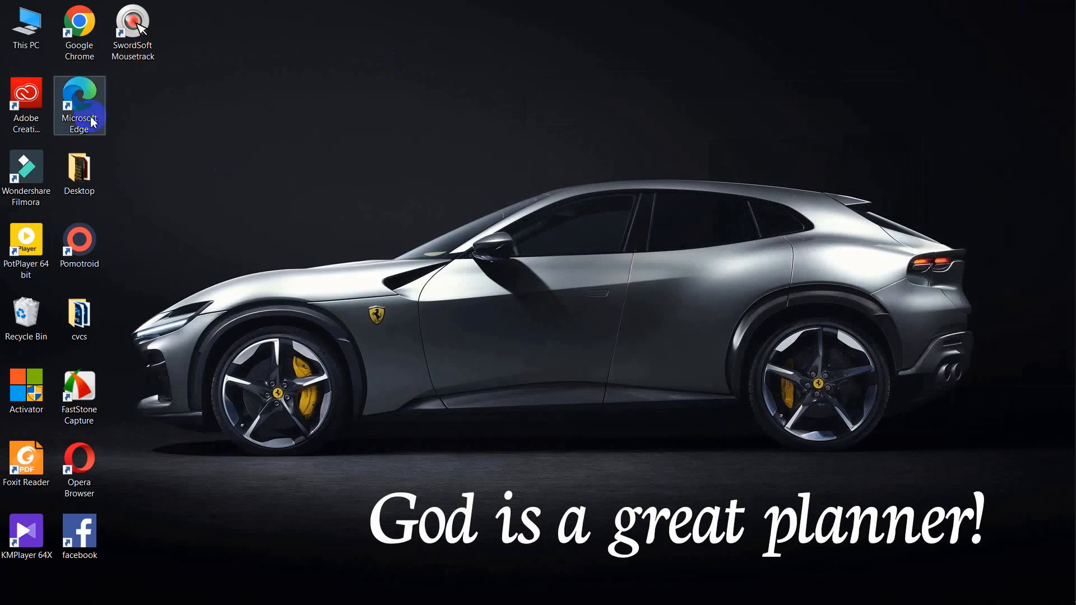
double_click(17, 28)
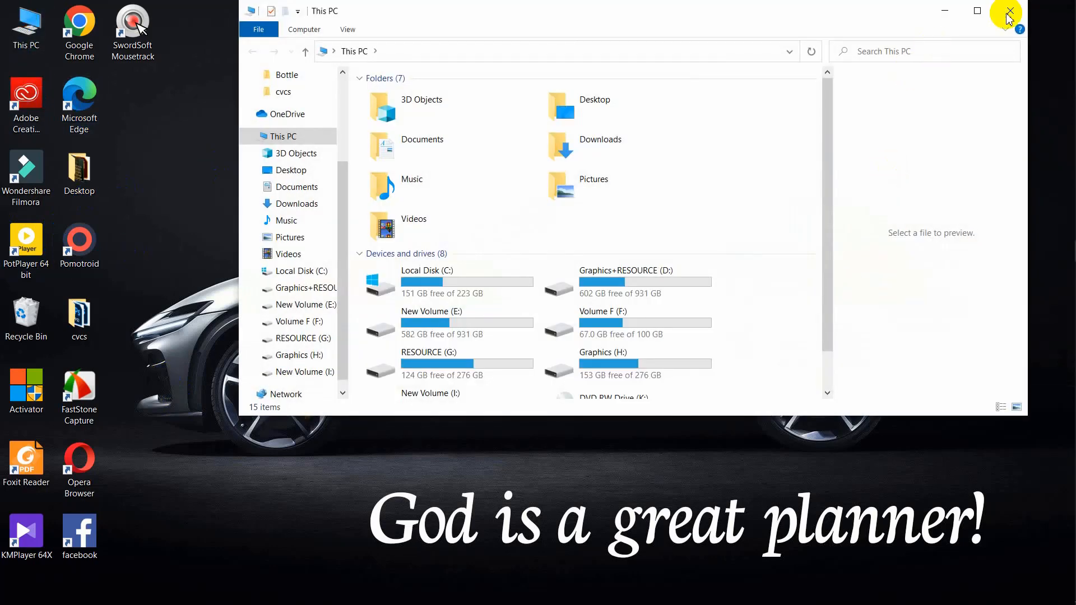
click(982, 10)
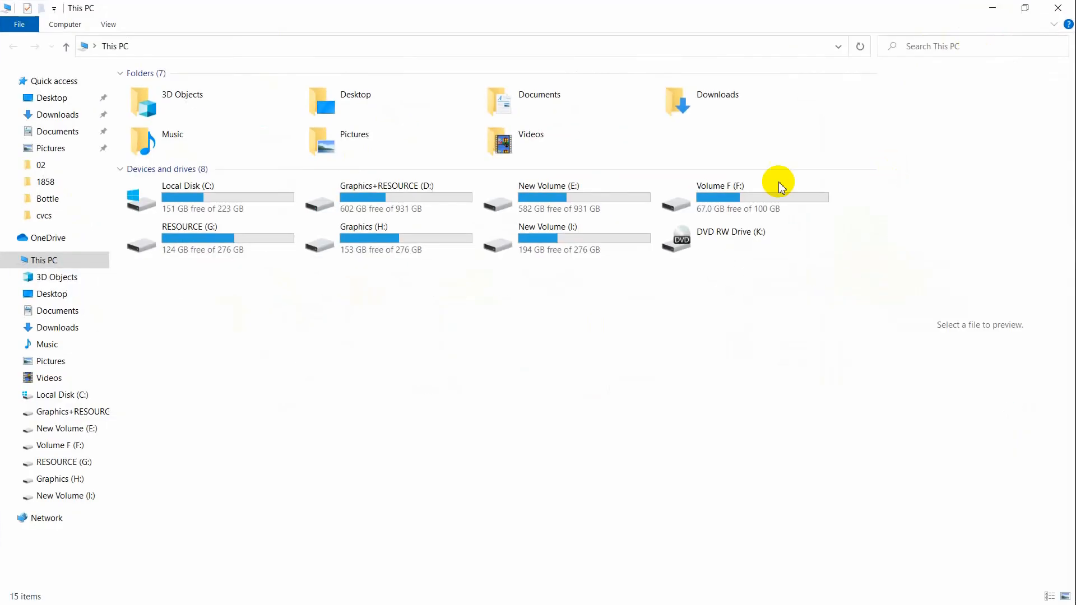
double_click(373, 188)
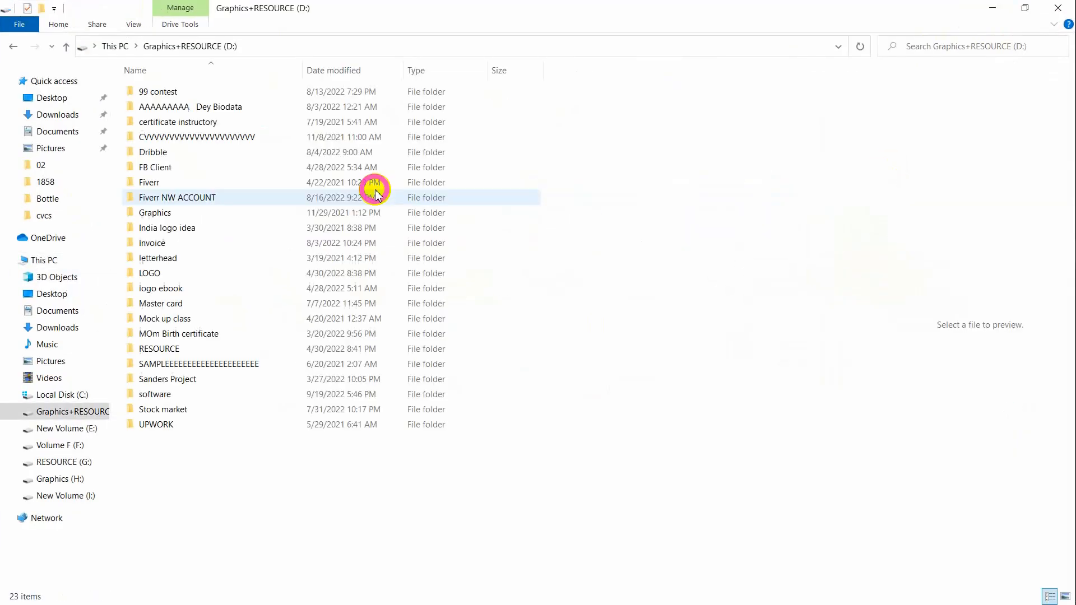
double_click(193, 214)
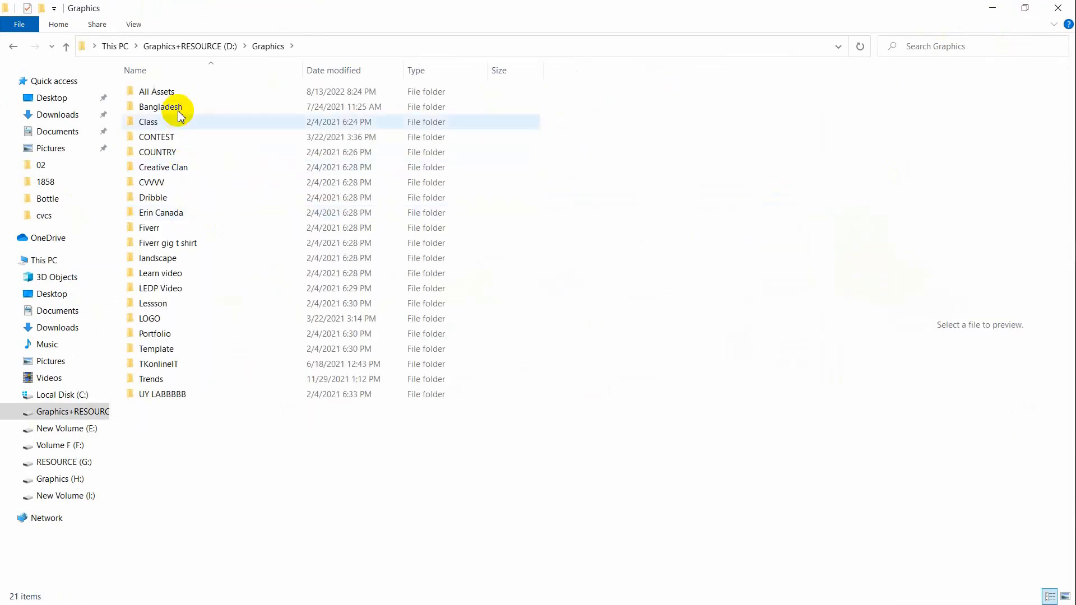
click(175, 92)
double_click(175, 92)
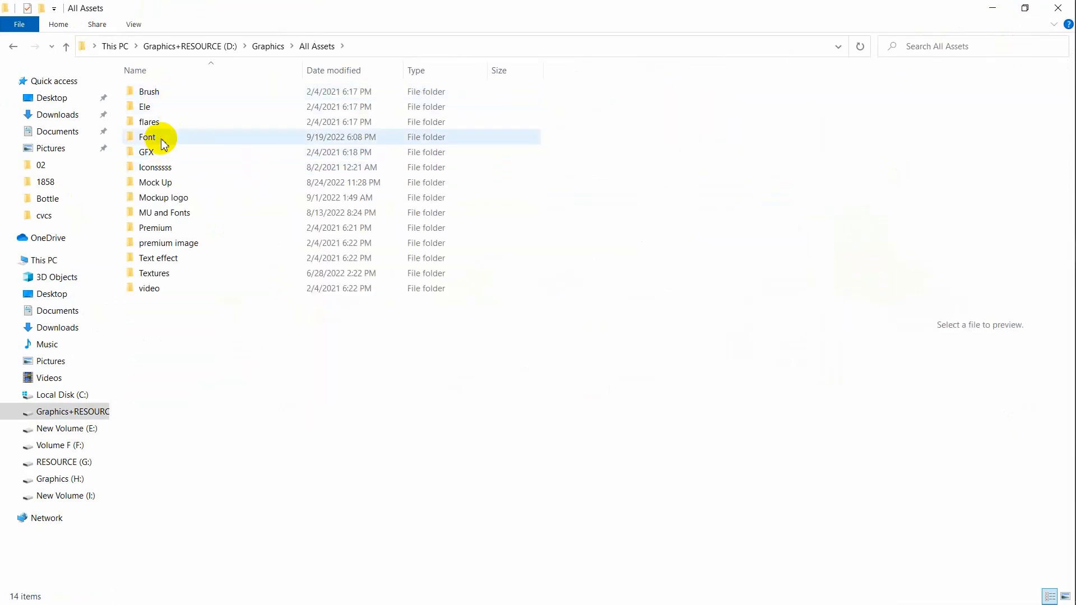
double_click(162, 139)
double_click(151, 91)
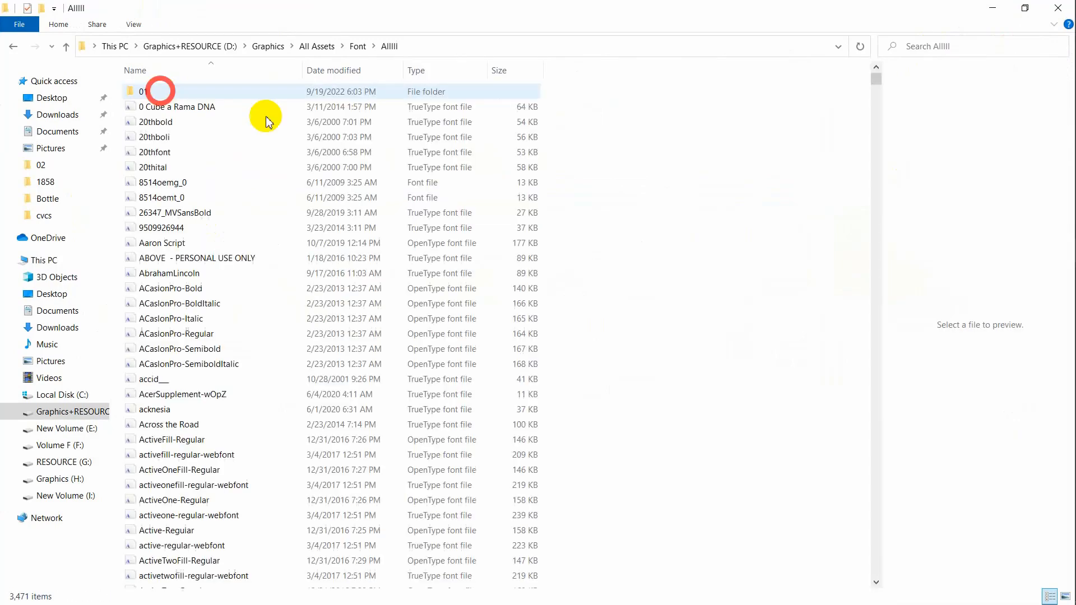
Scroll through the 3,471-item font library
scroll(599, 350, down, 20)
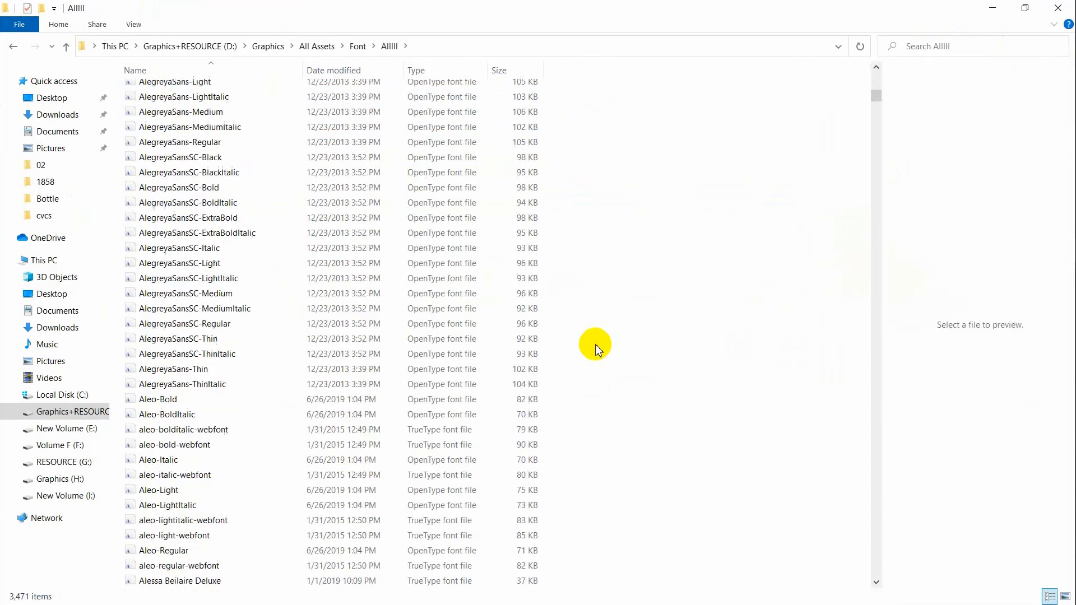
scroll(599, 350, down, 20)
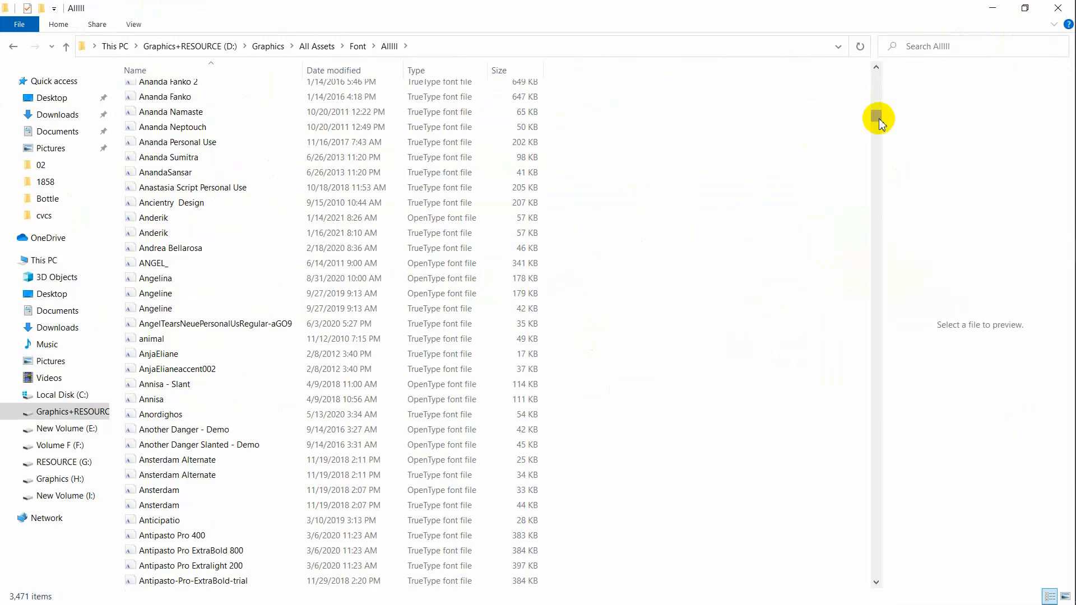
drag(877, 115, 886, 589)
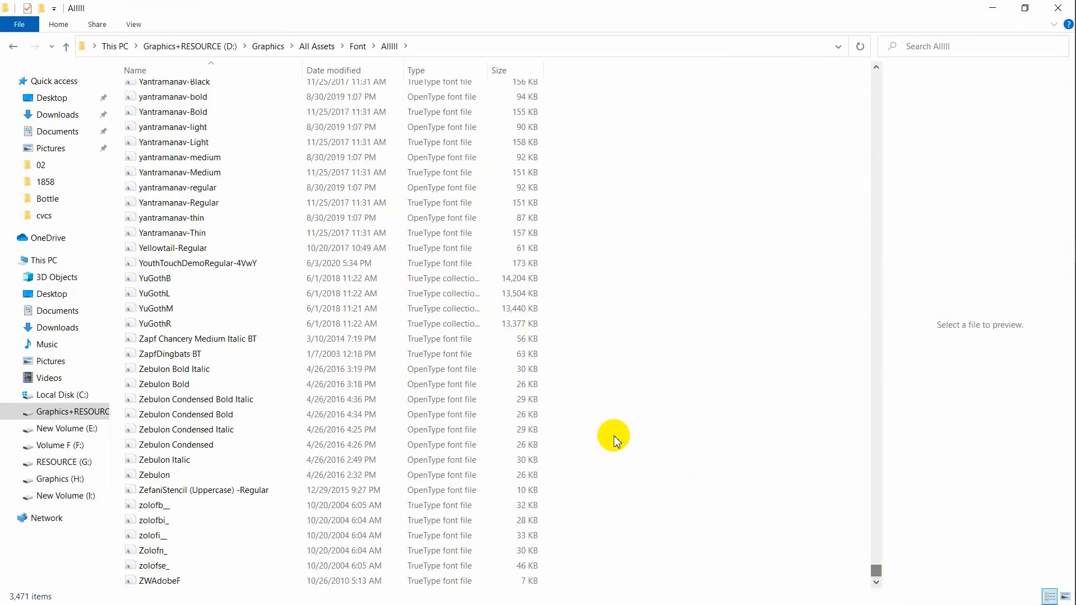
scroll(616, 440, up, 20)
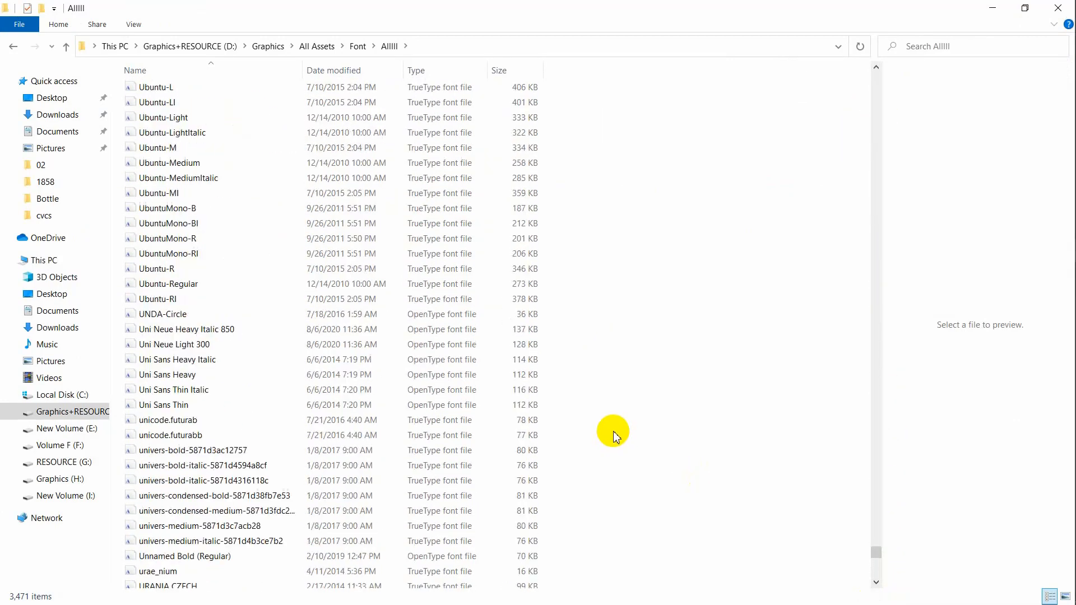
scroll(617, 436, up, 20)
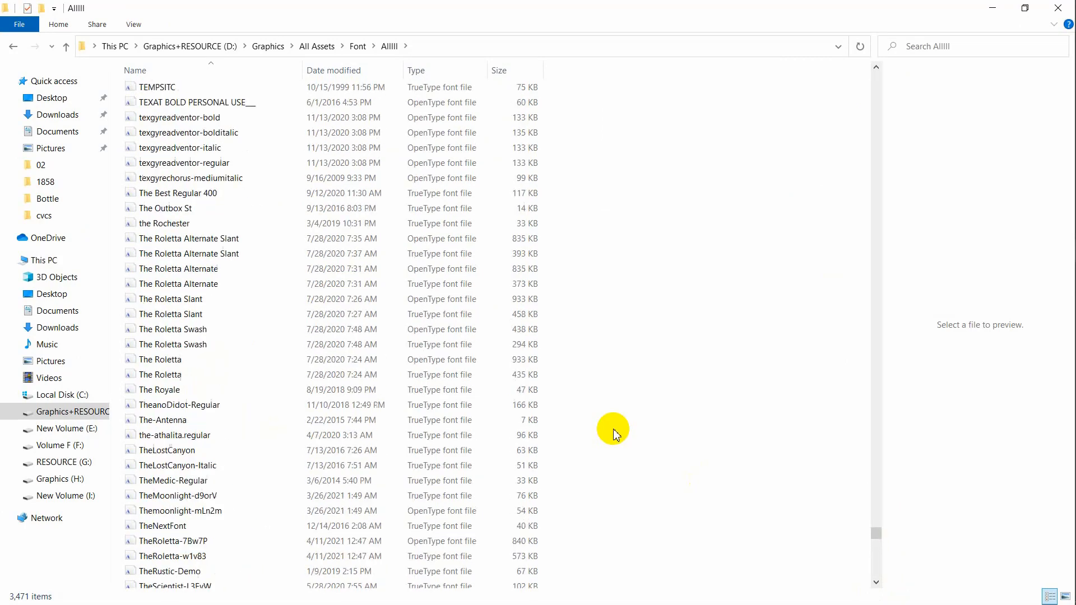
scroll(617, 433, up, 20)
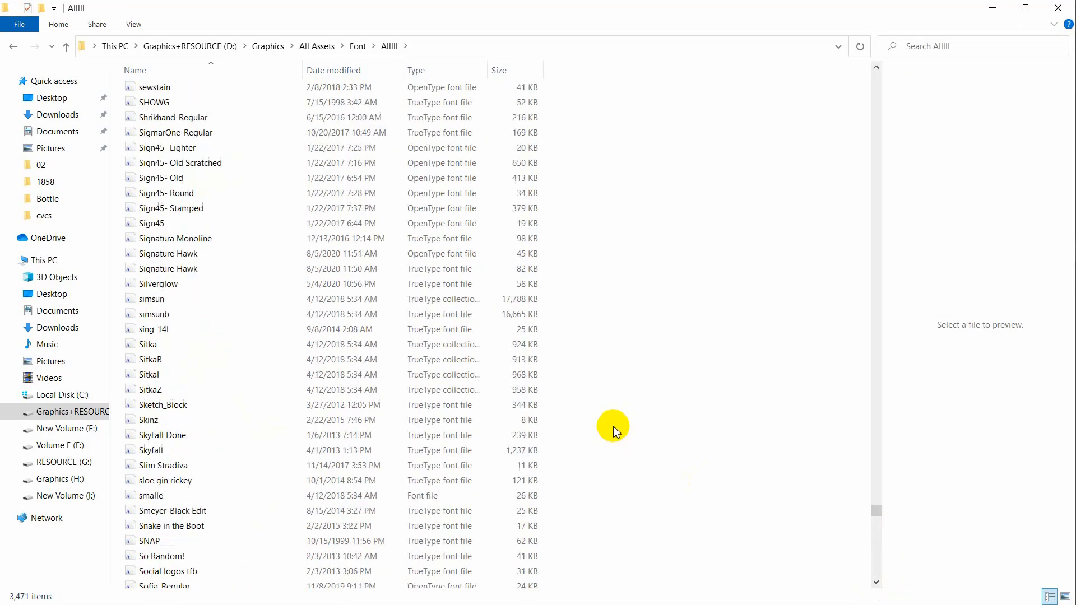
scroll(617, 431, up, 9)
scroll(616, 432, up, 20)
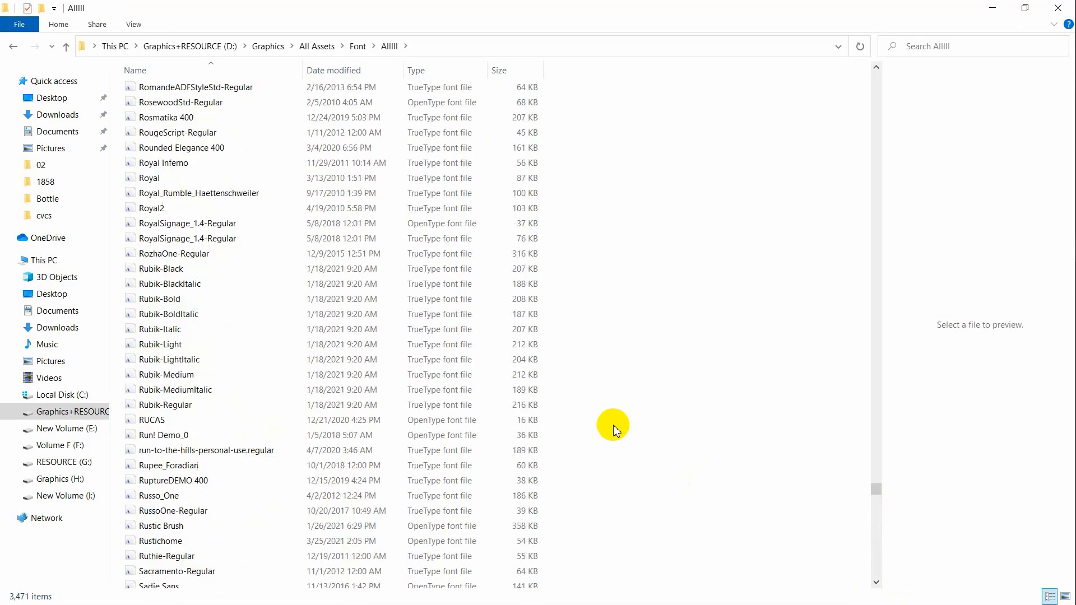
scroll(617, 432, up, 20)
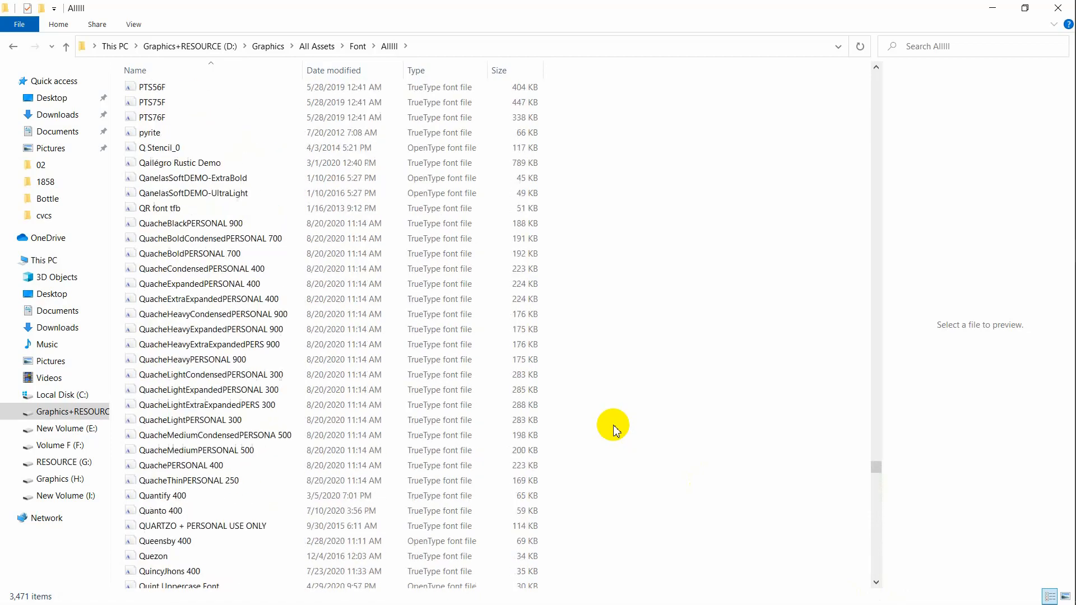
scroll(615, 427, up, 20)
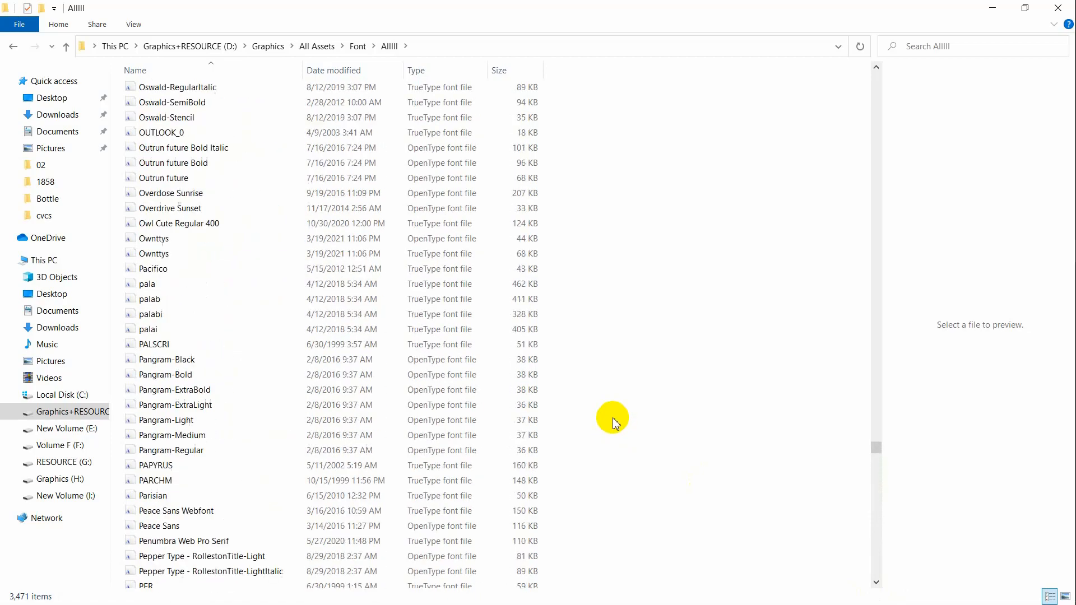
scroll(616, 423, up, 20)
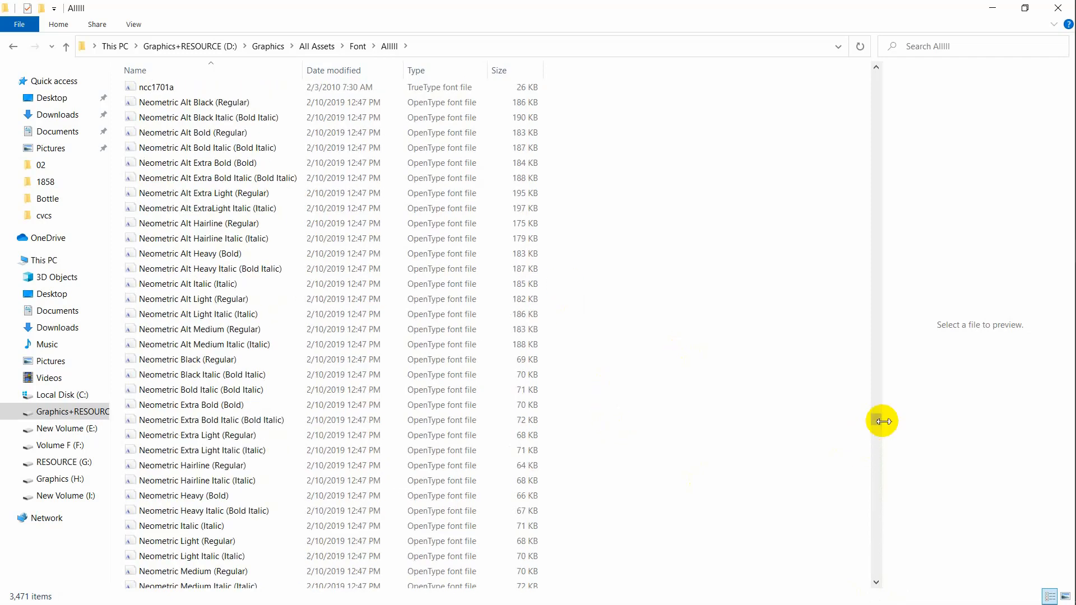
drag(878, 431, 851, 66)
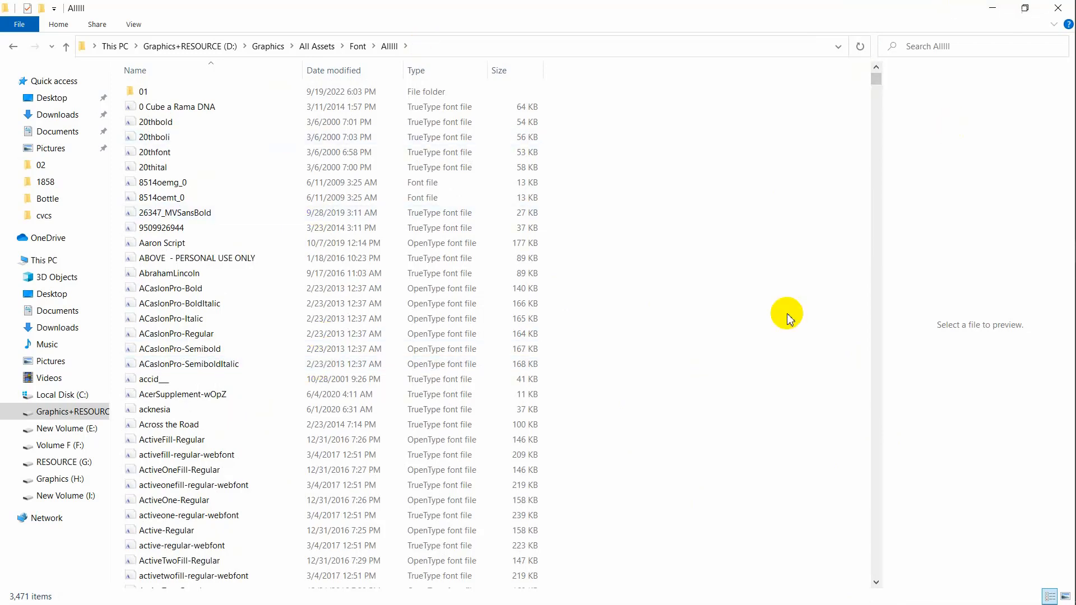
Close the font collection window and the Nexa font tab in Chrome, then open a blank tab
click(1054, 7)
mouse_move(1072, 179)
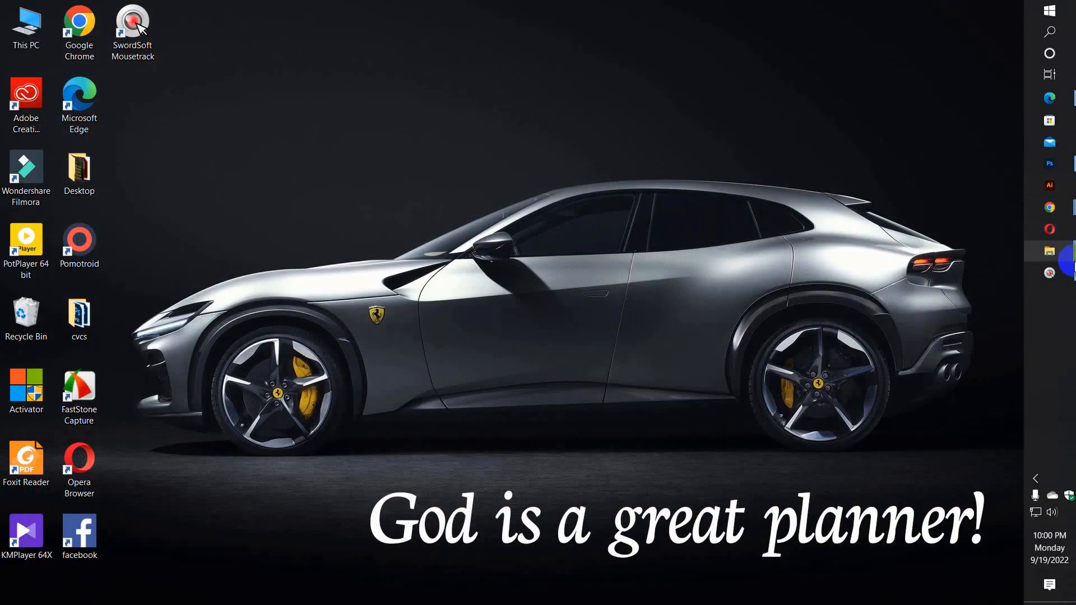
mouse_move(1071, 213)
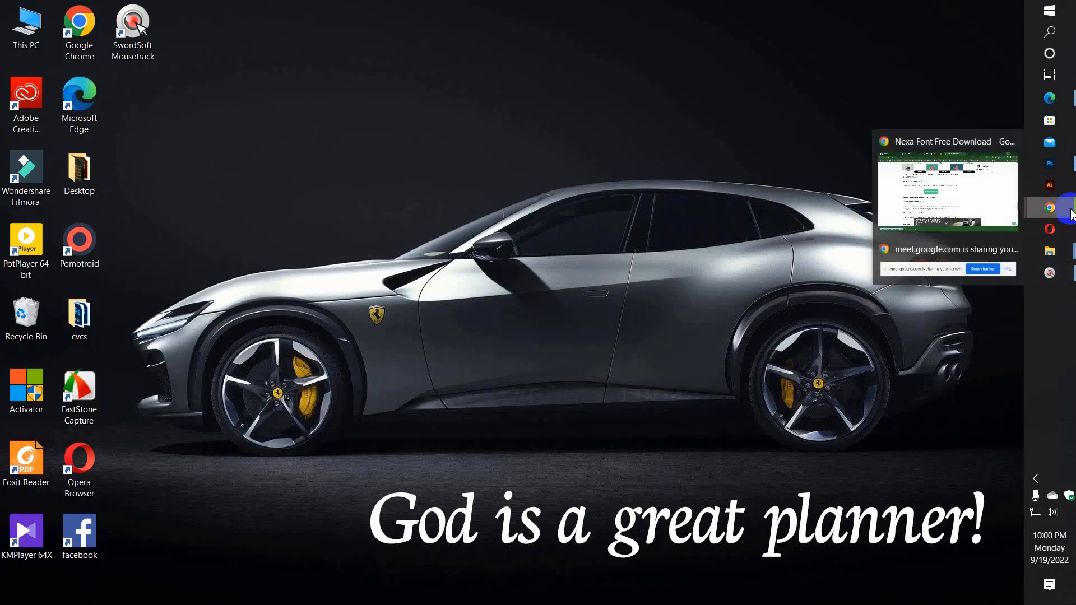
click(969, 183)
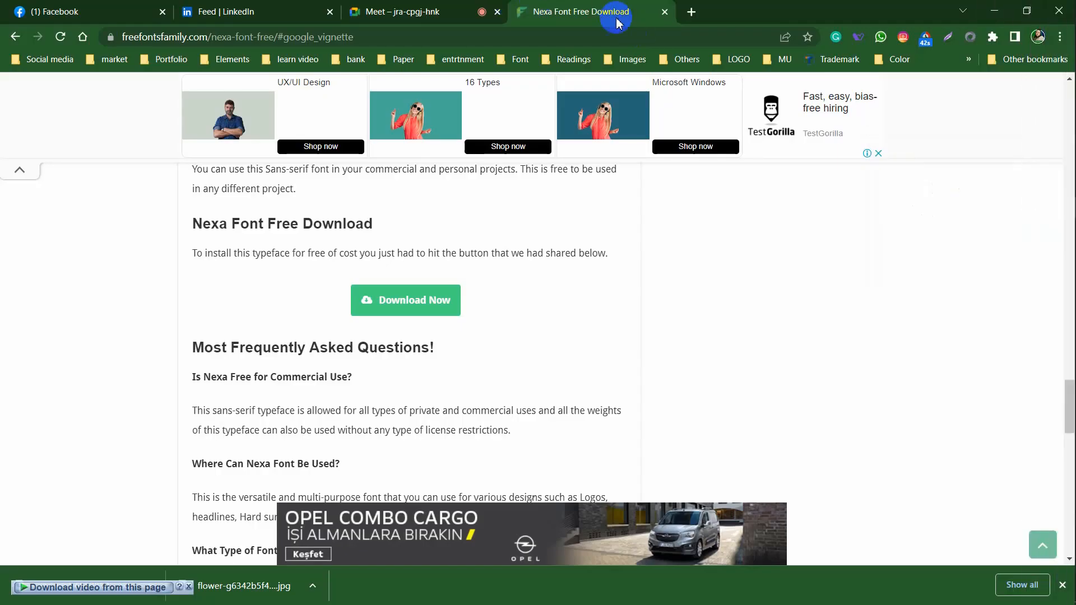
click(666, 17)
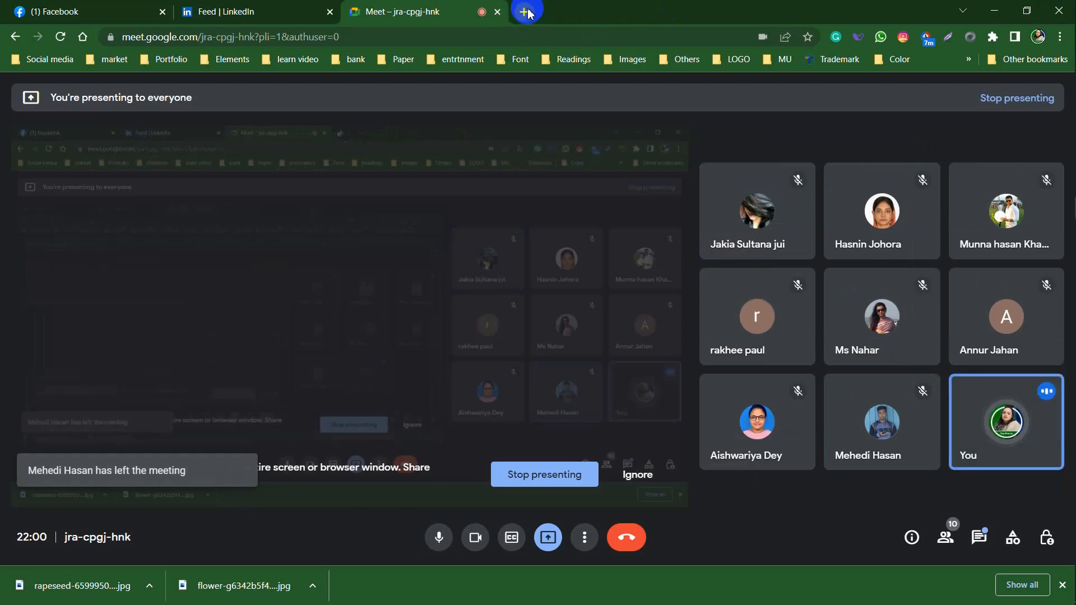
click(511, 11)
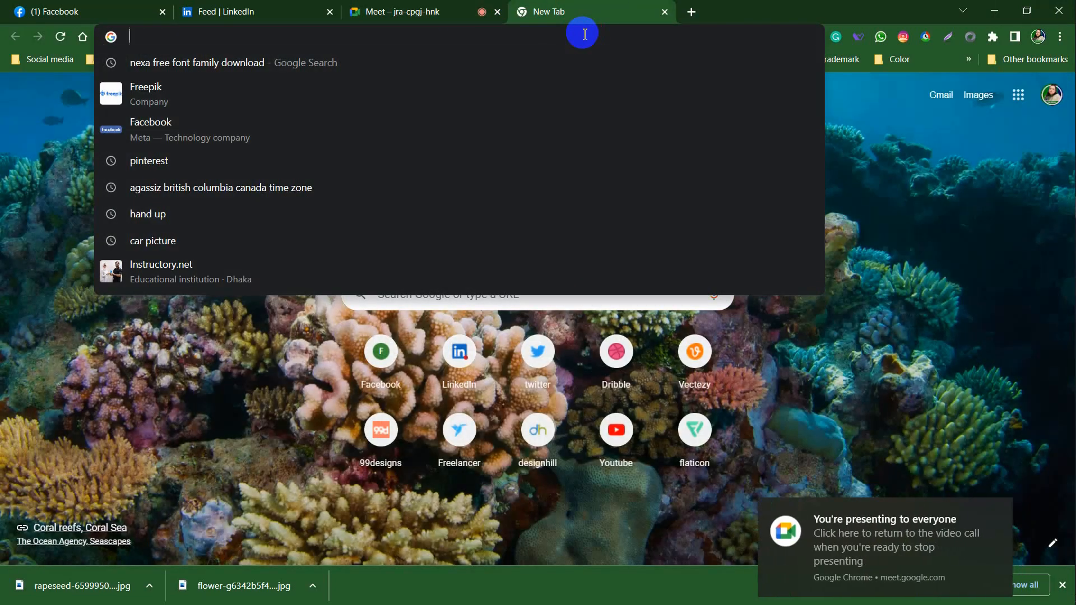
Search the web for 'google font', open About Google Fonts, and browse its full font catalog
text(goog)
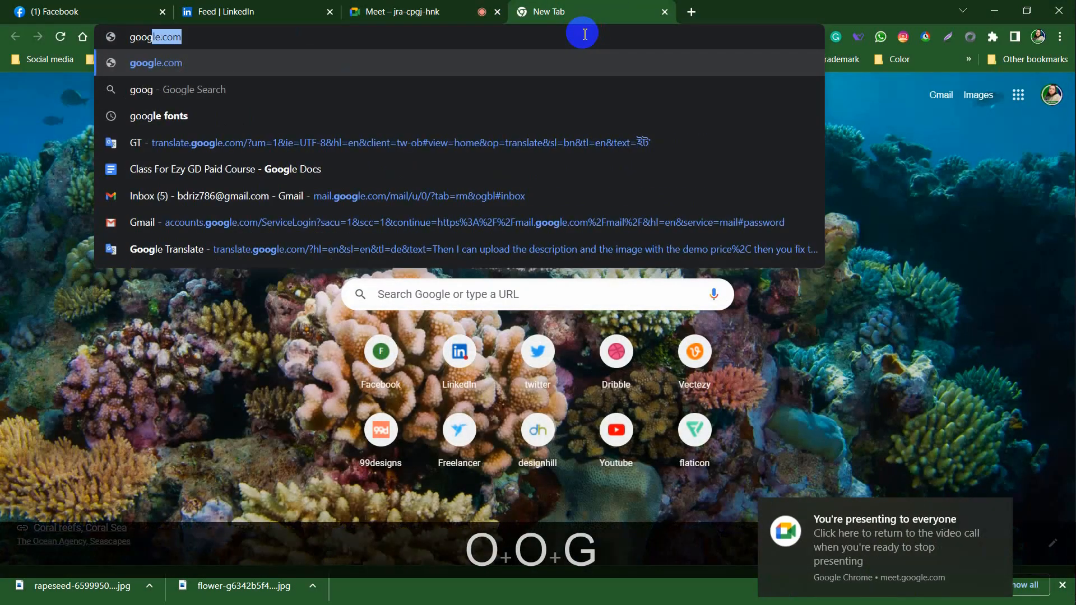
text(le font)
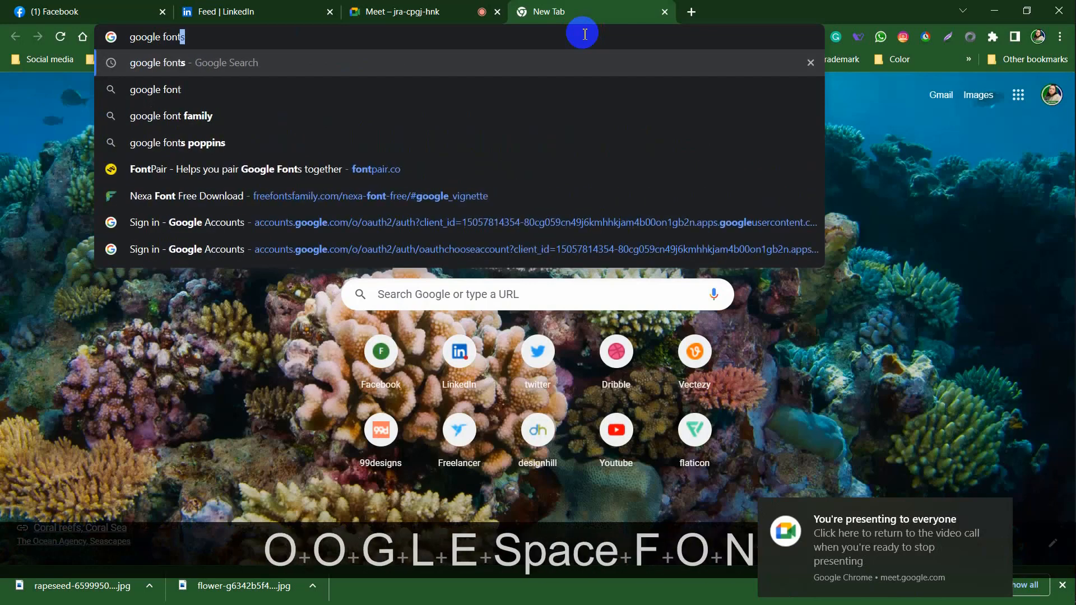
key(Return)
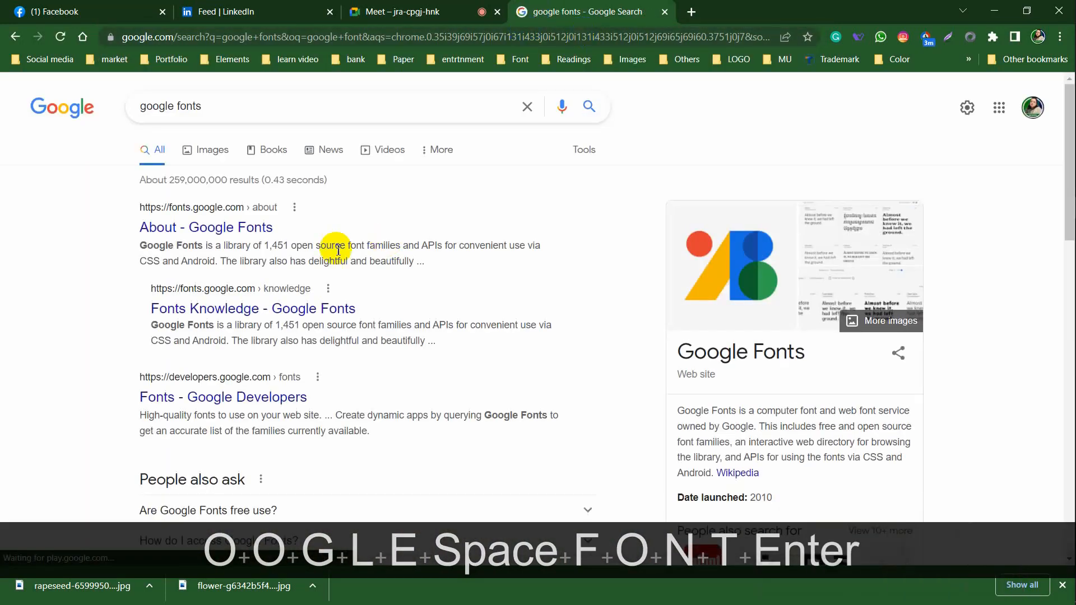
click(232, 230)
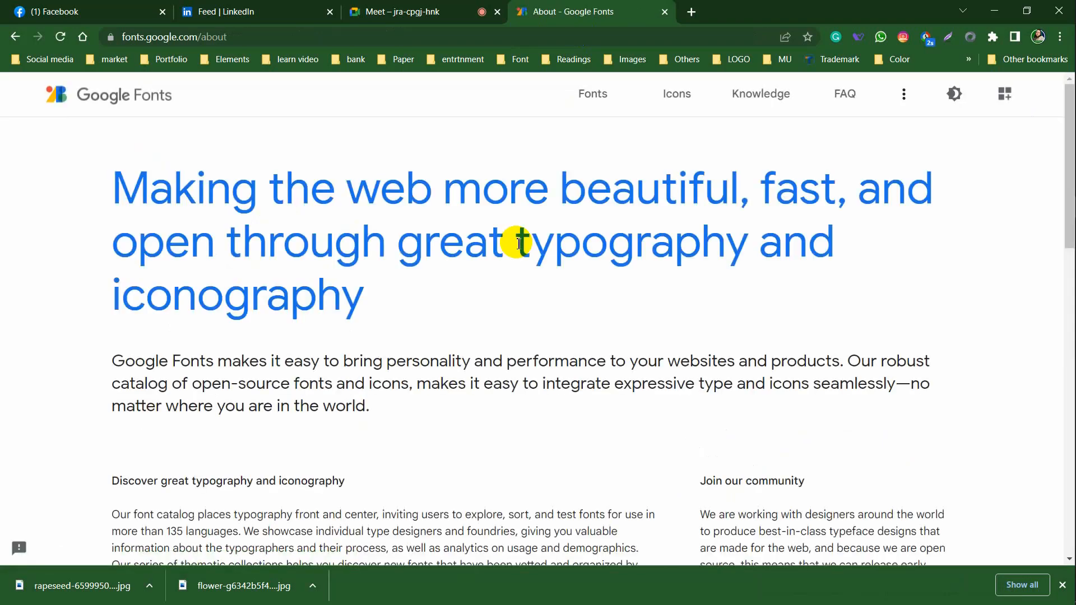
scroll(646, 327, down, 6)
scroll(644, 325, down, 7)
scroll(645, 325, up, 15)
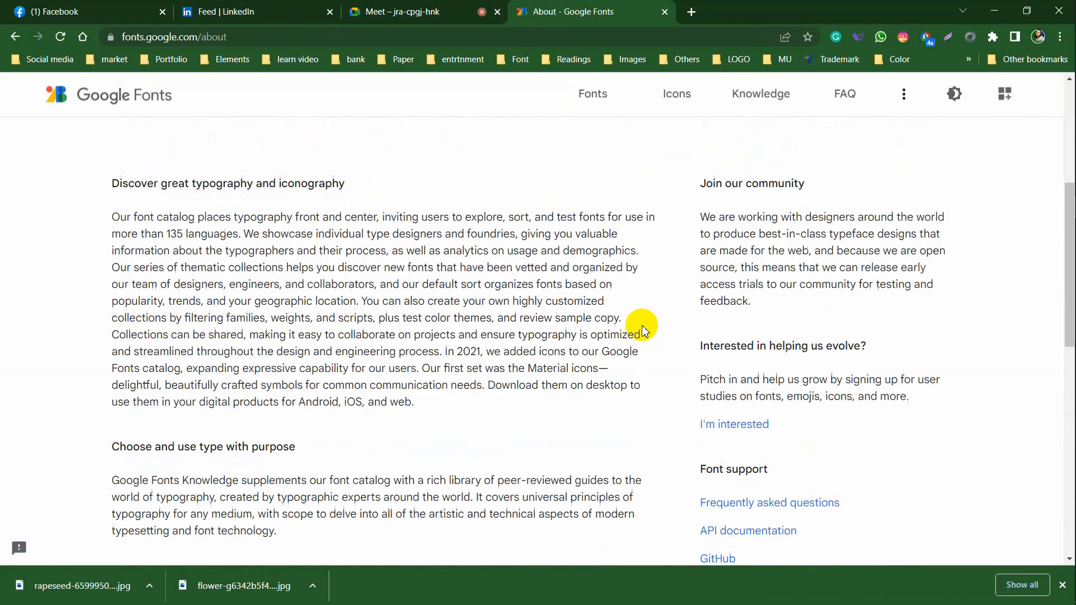
click(596, 95)
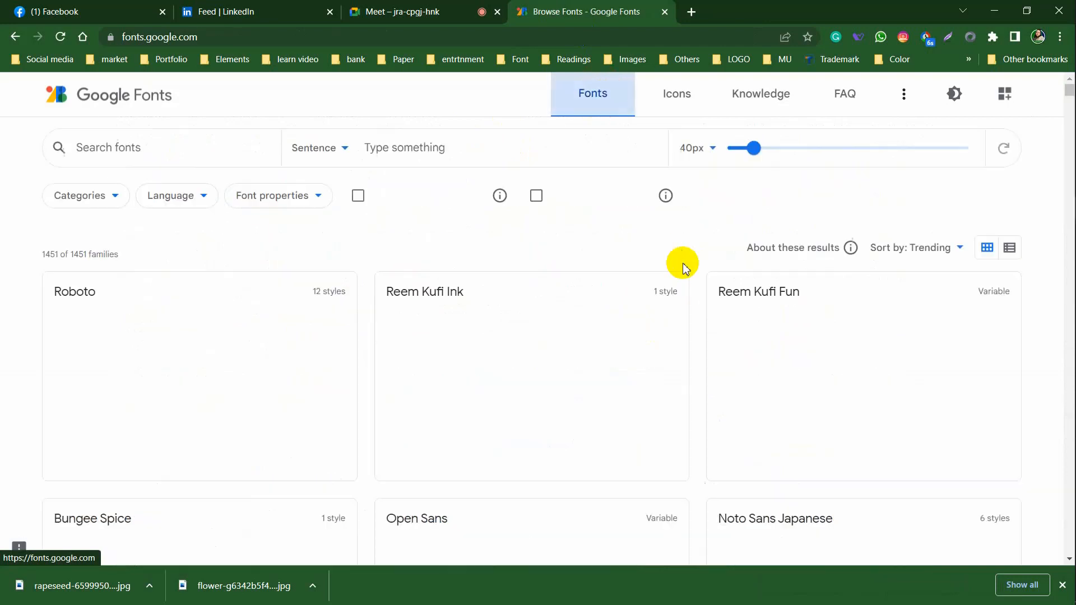
Open Roboto's specimen page and review its styles from Regular 400 through Black 900
click(449, 149)
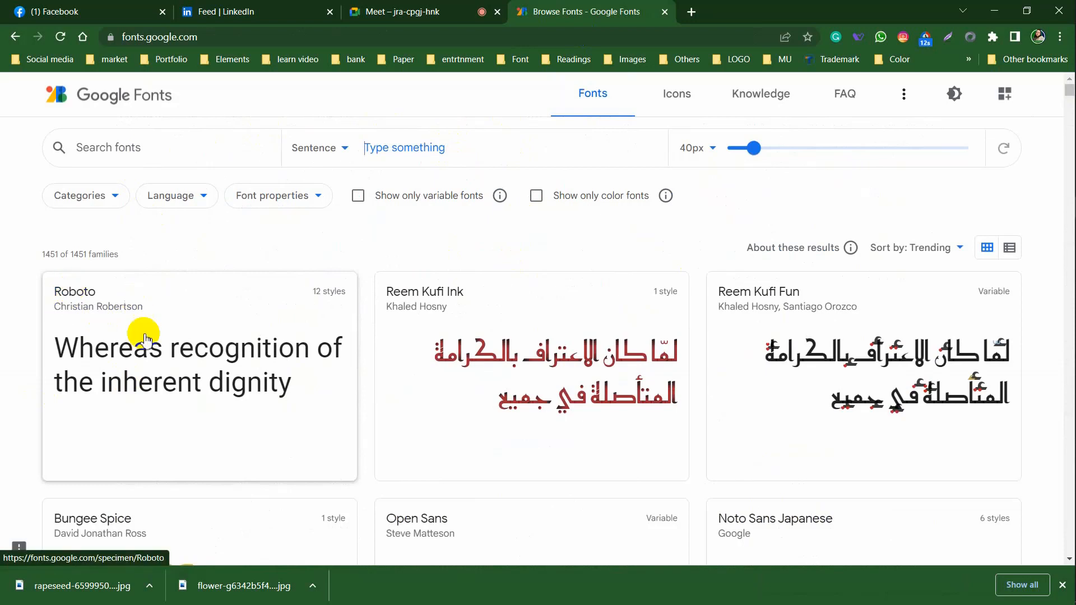
click(76, 299)
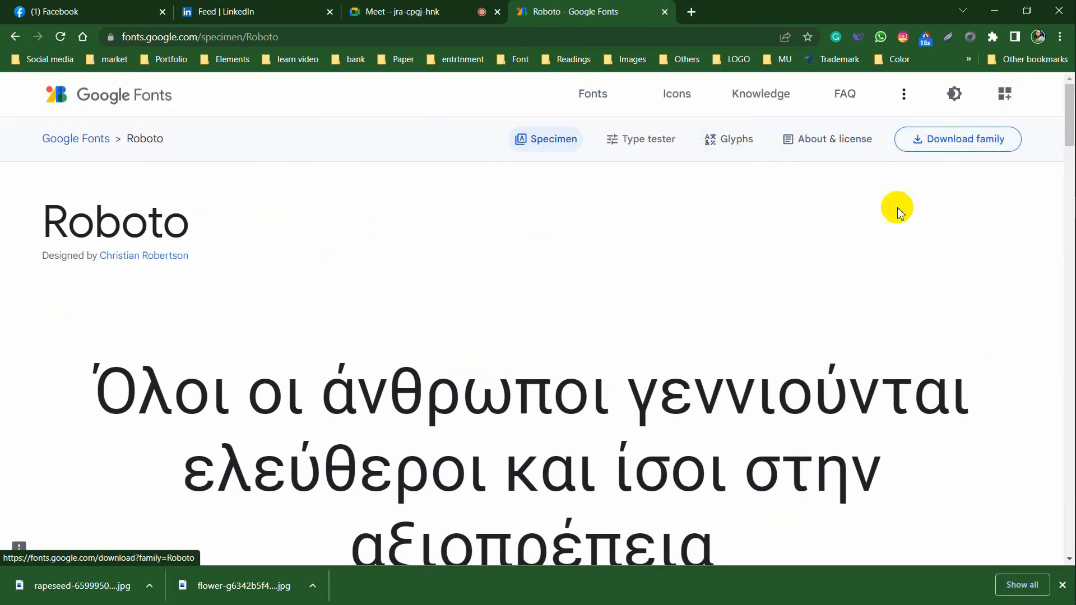
scroll(897, 224, down, 20)
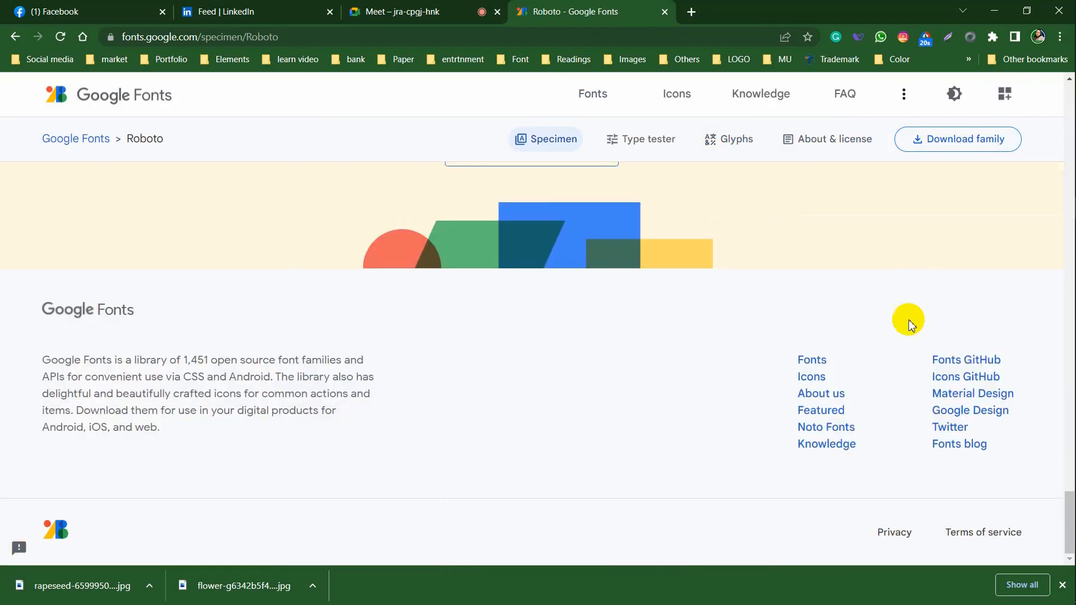
scroll(909, 324, up, 15)
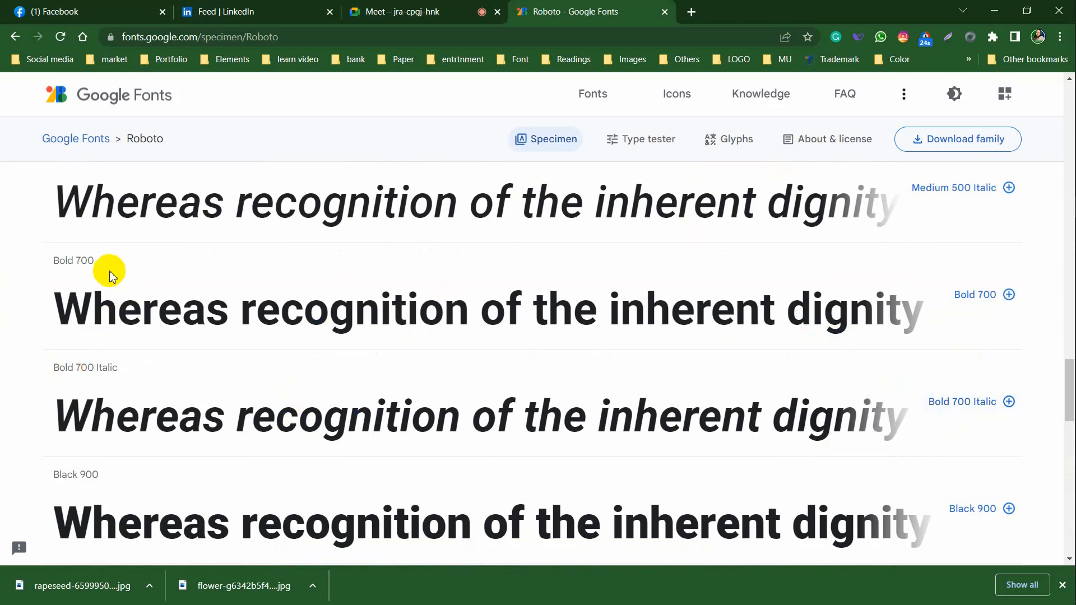
scroll(168, 292, up, 5)
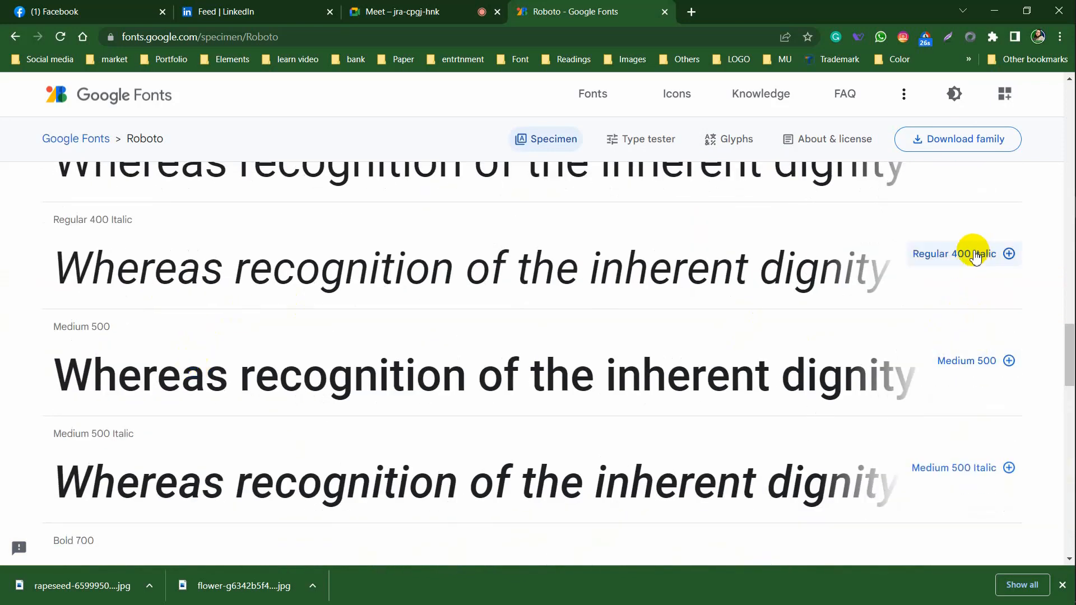
scroll(964, 259, up, 15)
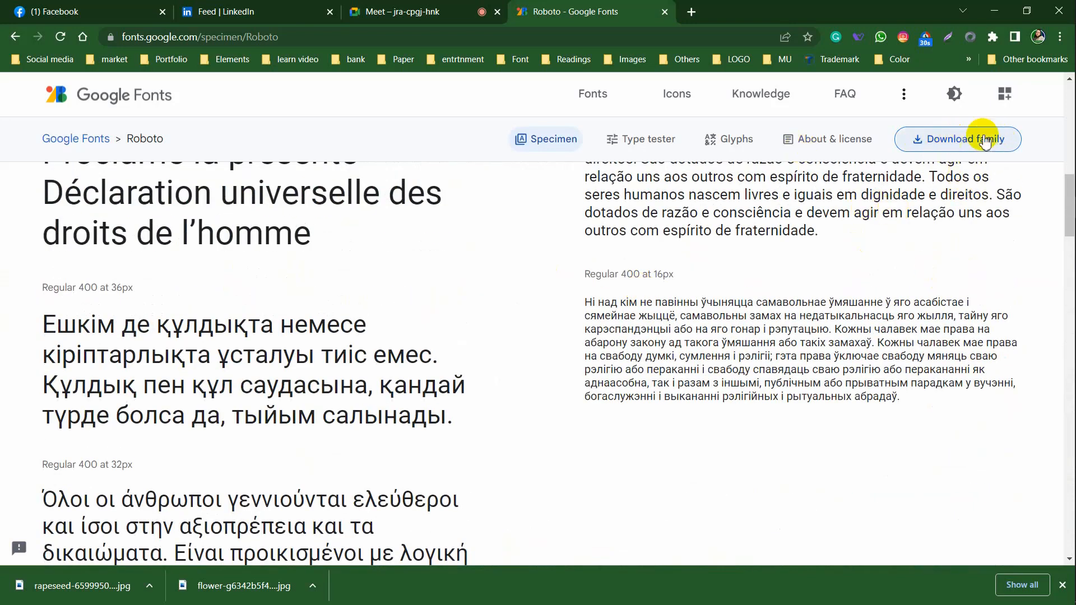
scroll(878, 280, up, 10)
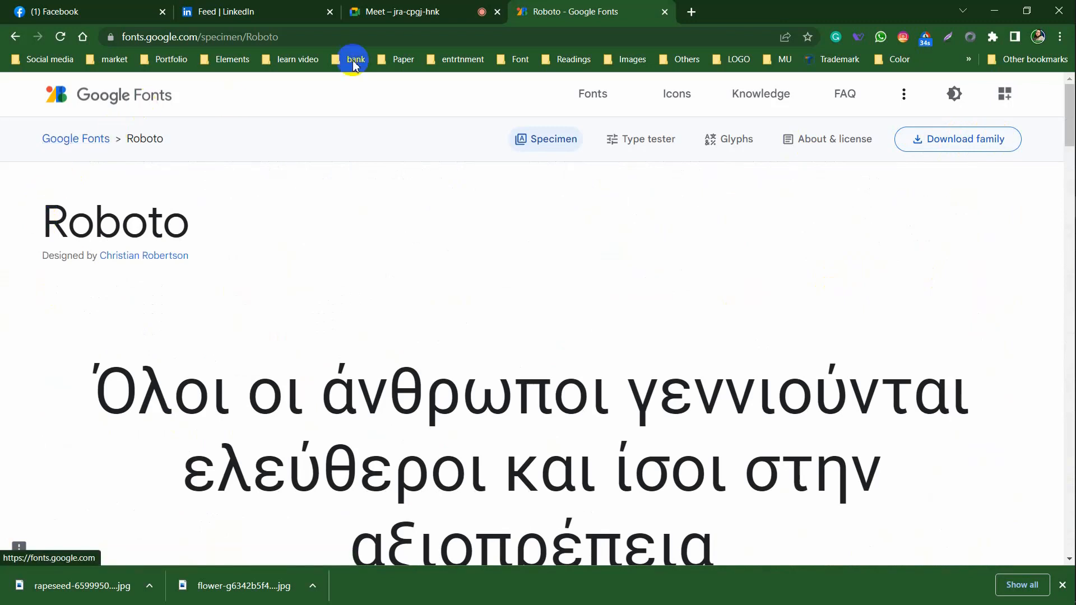
click(343, 36)
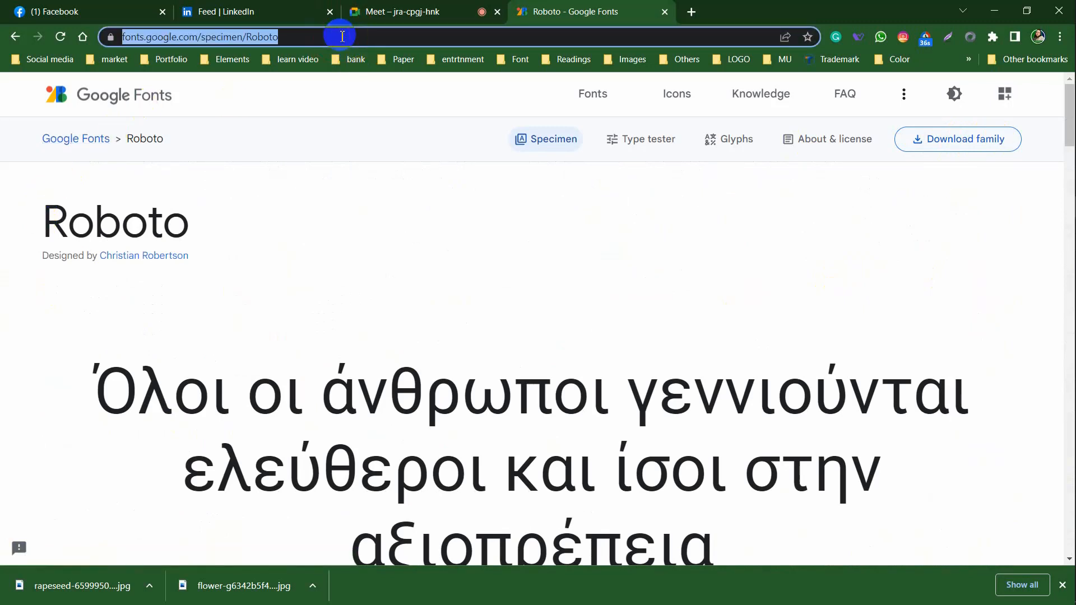
Search the web for 'squirrel font' and open the Font Squirrel website
text(squi)
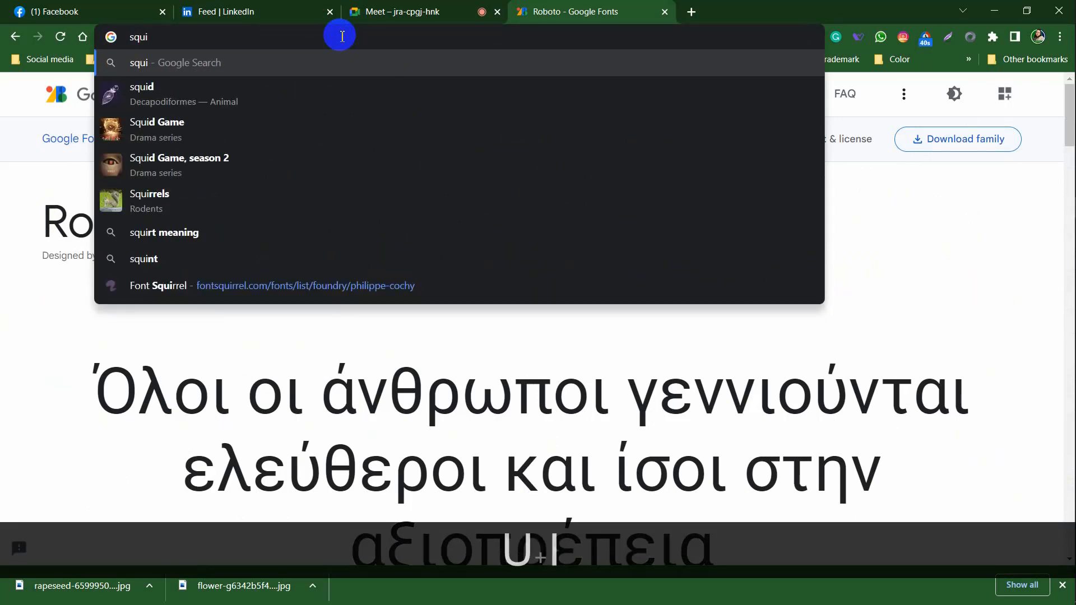
text(r)
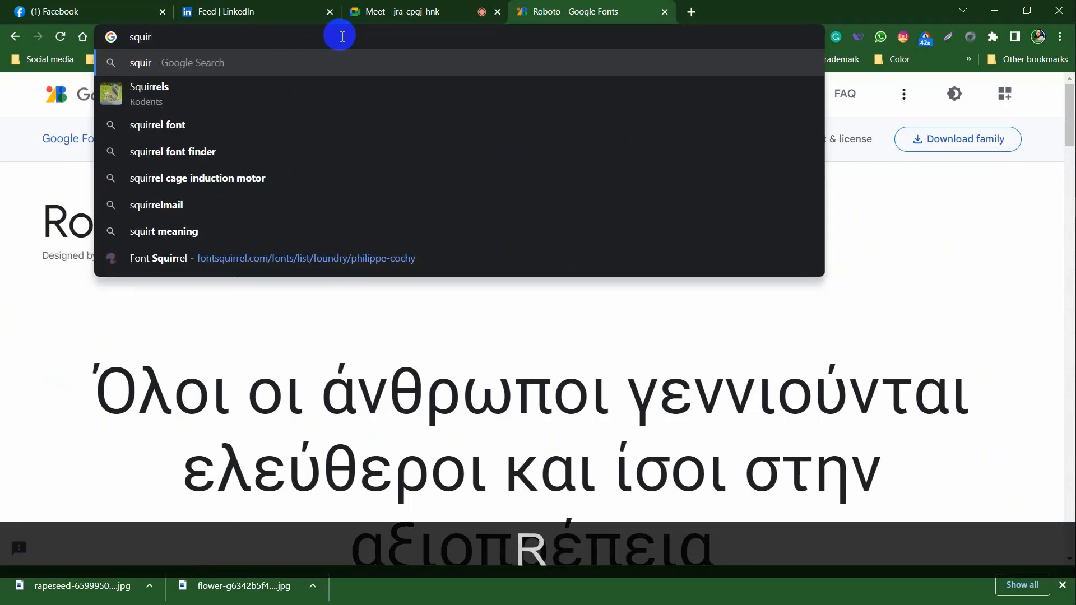
click(185, 126)
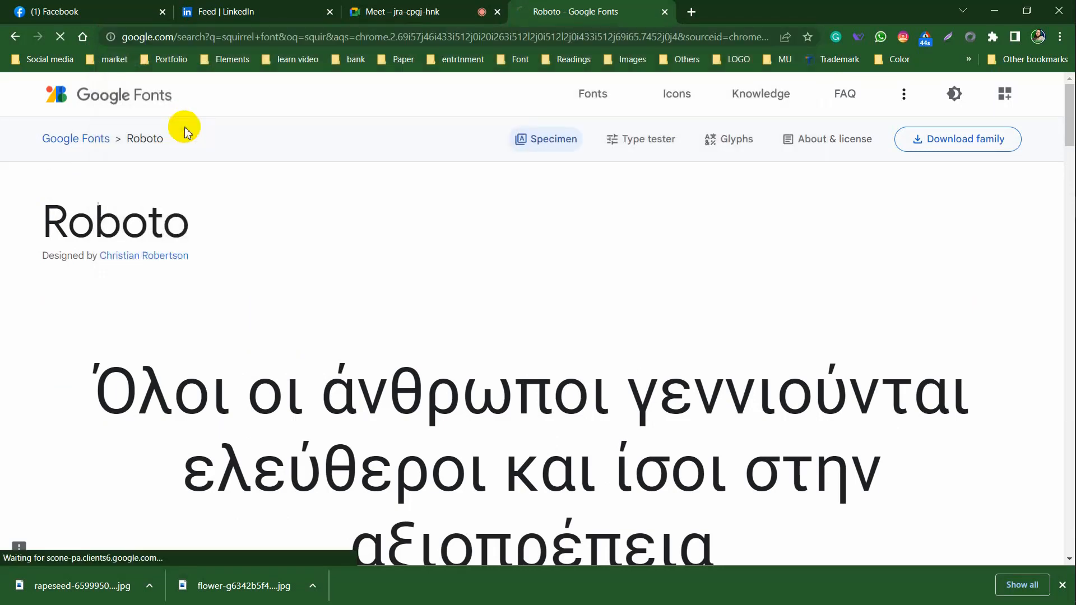
click(252, 222)
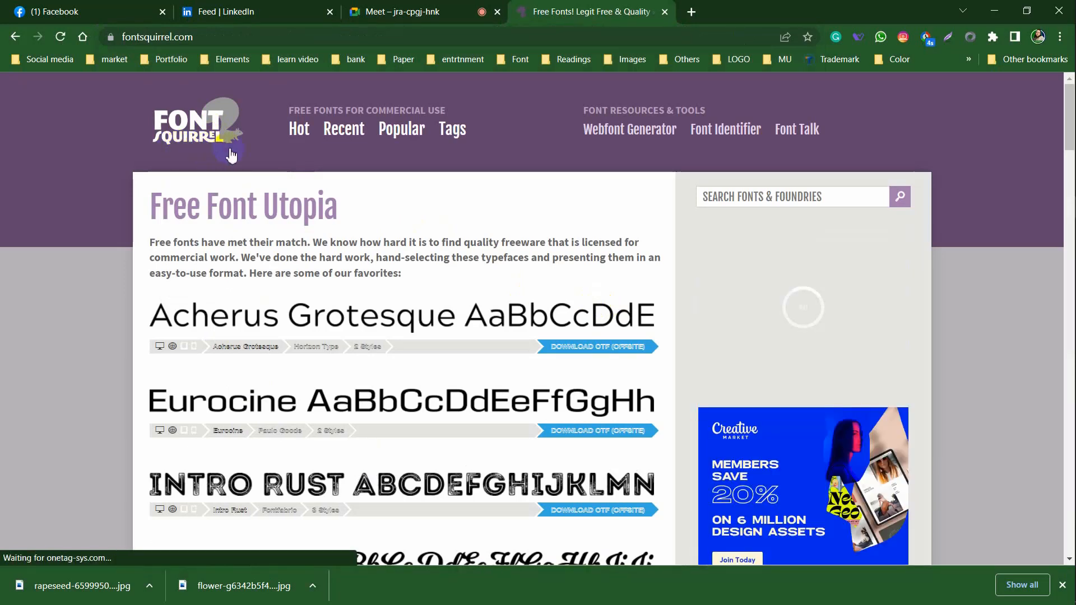
Search Font Squirrel for RALEWAY to list Raleway and Raleway Dots
click(759, 196)
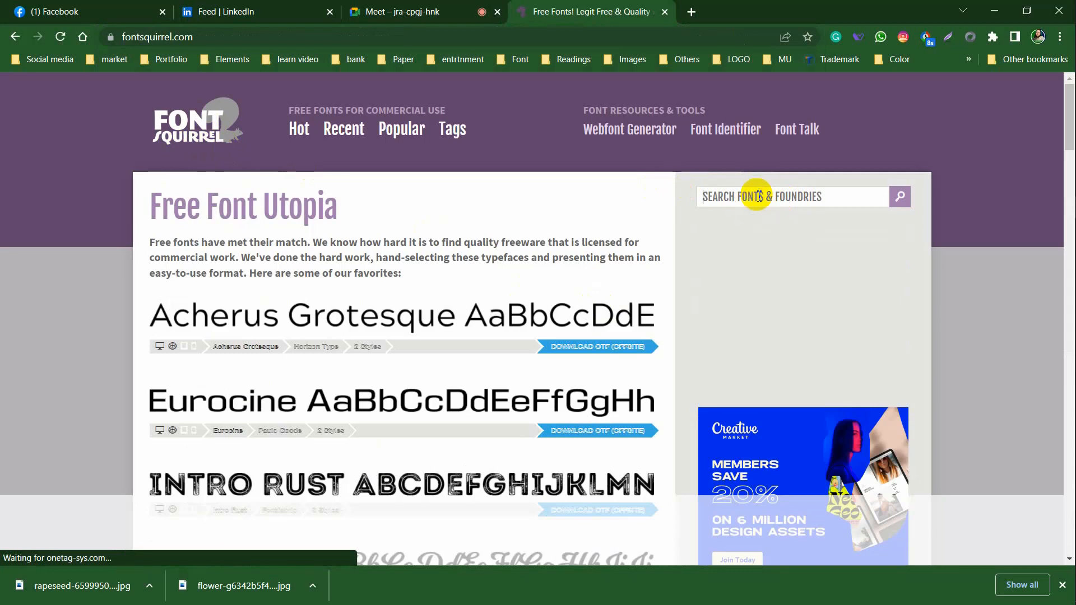
text(RALE)
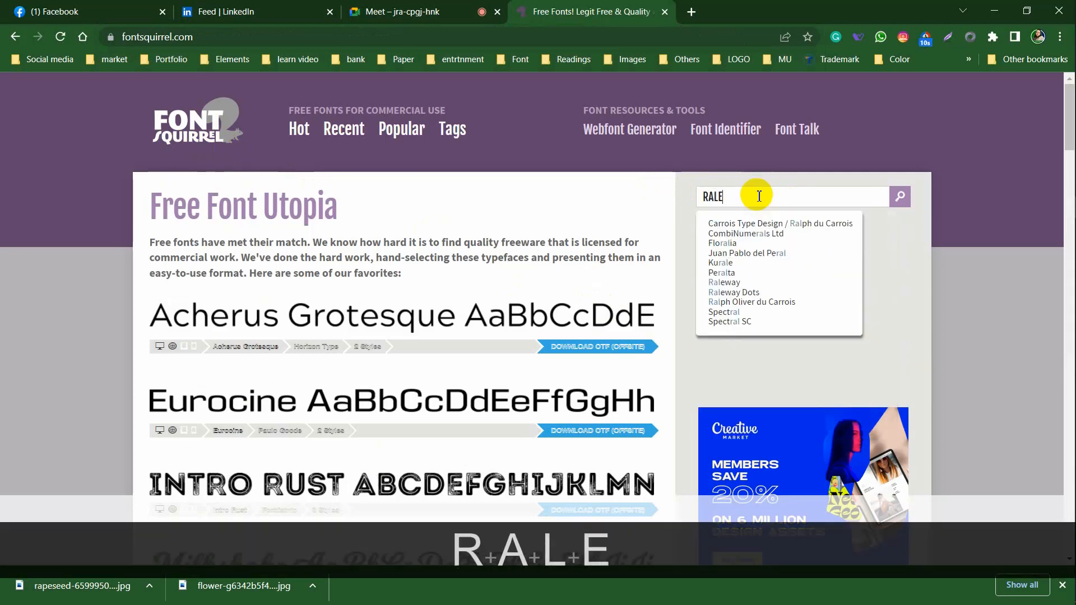
text(WAY)
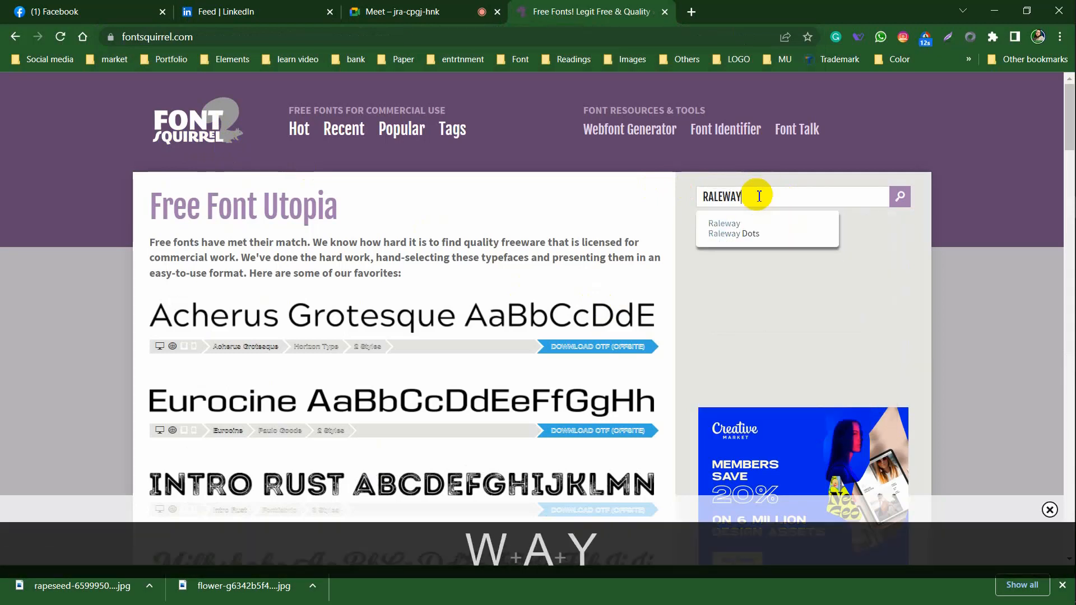
key(Return)
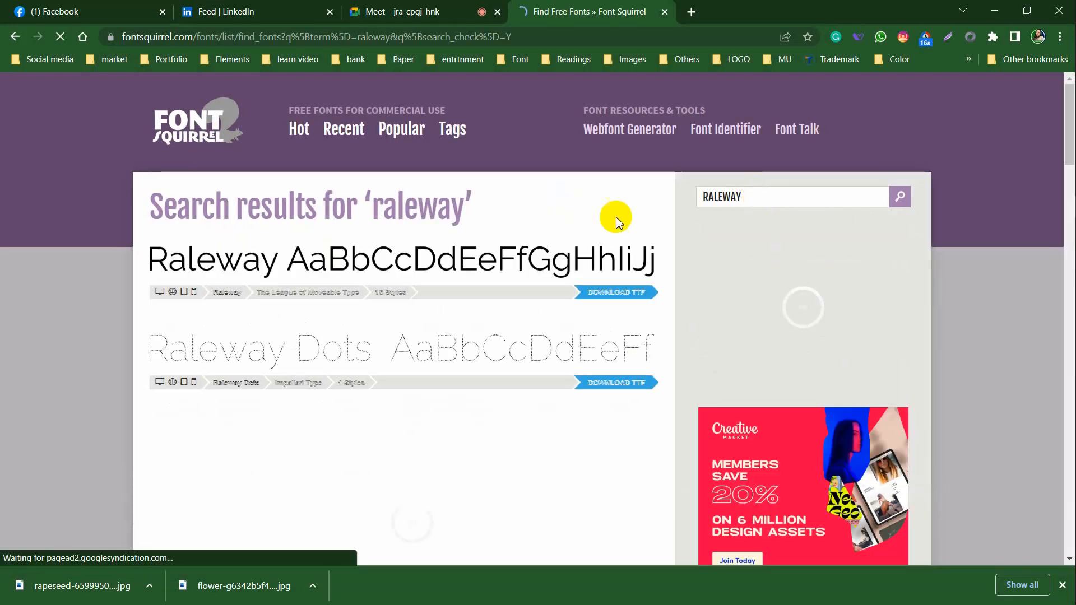
Download Raleway as TTF, saving raleway.zip (1.23 MB) into Downloads\Compressed
click(629, 291)
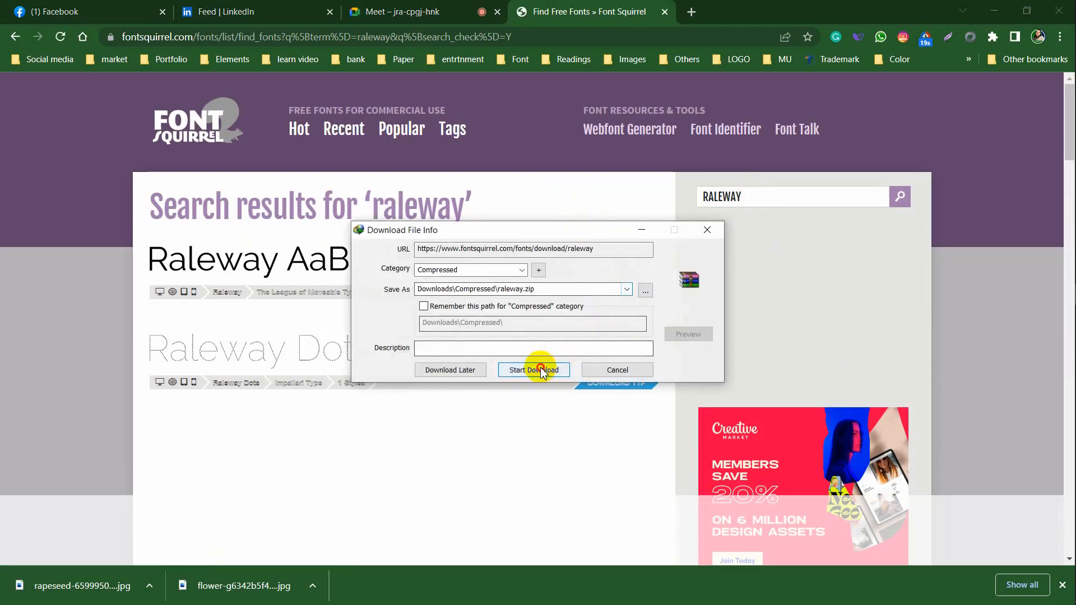
click(533, 368)
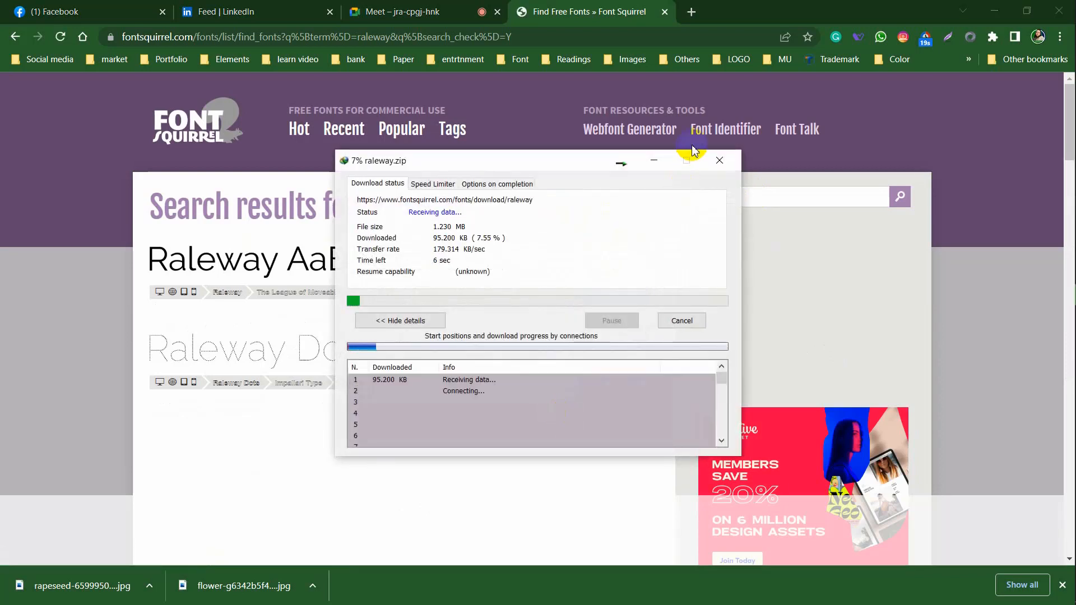
click(723, 163)
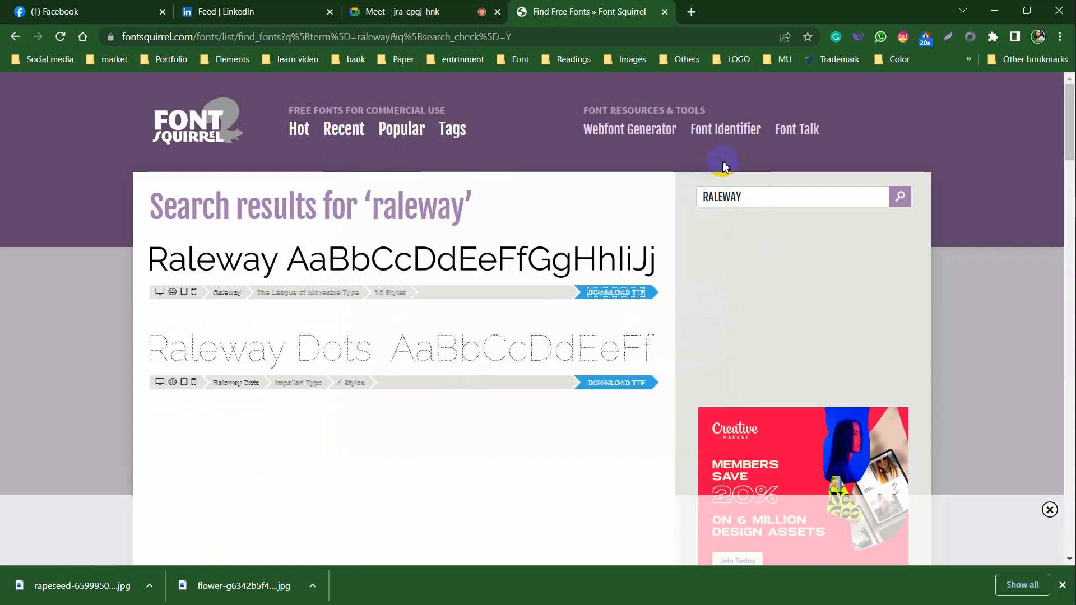